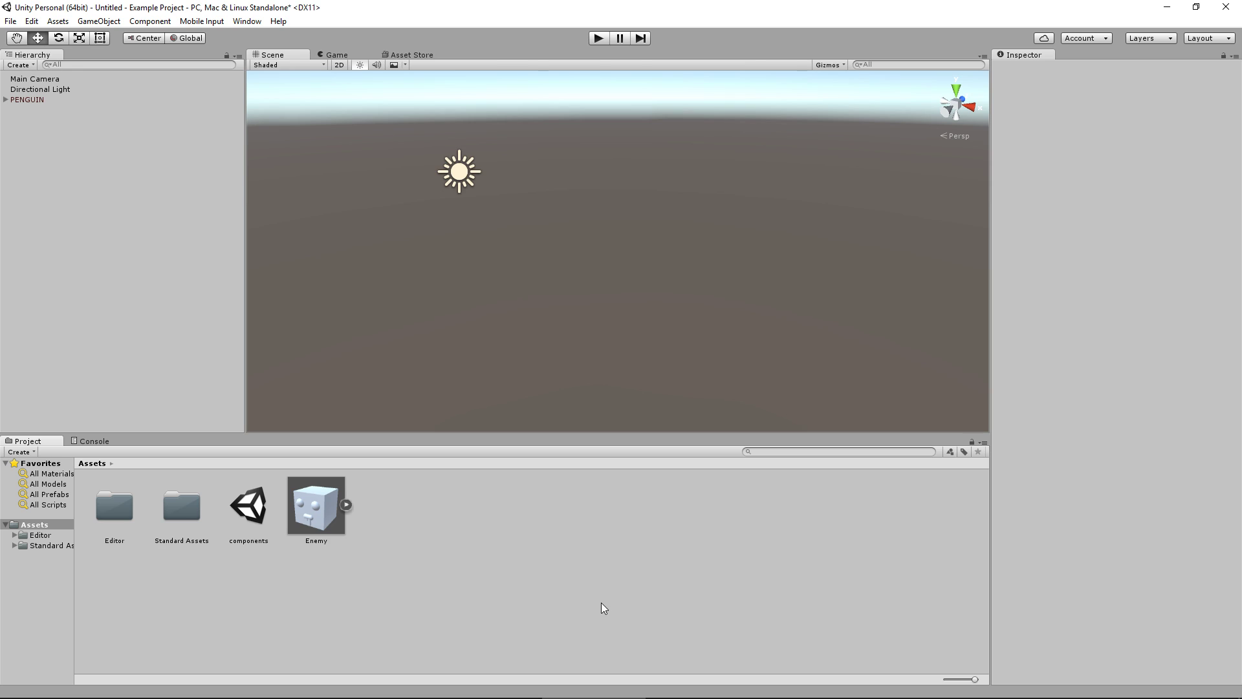
# Step: Create a folder named Models in the project's Assets folder
pyautogui.rightClick(410, 497)
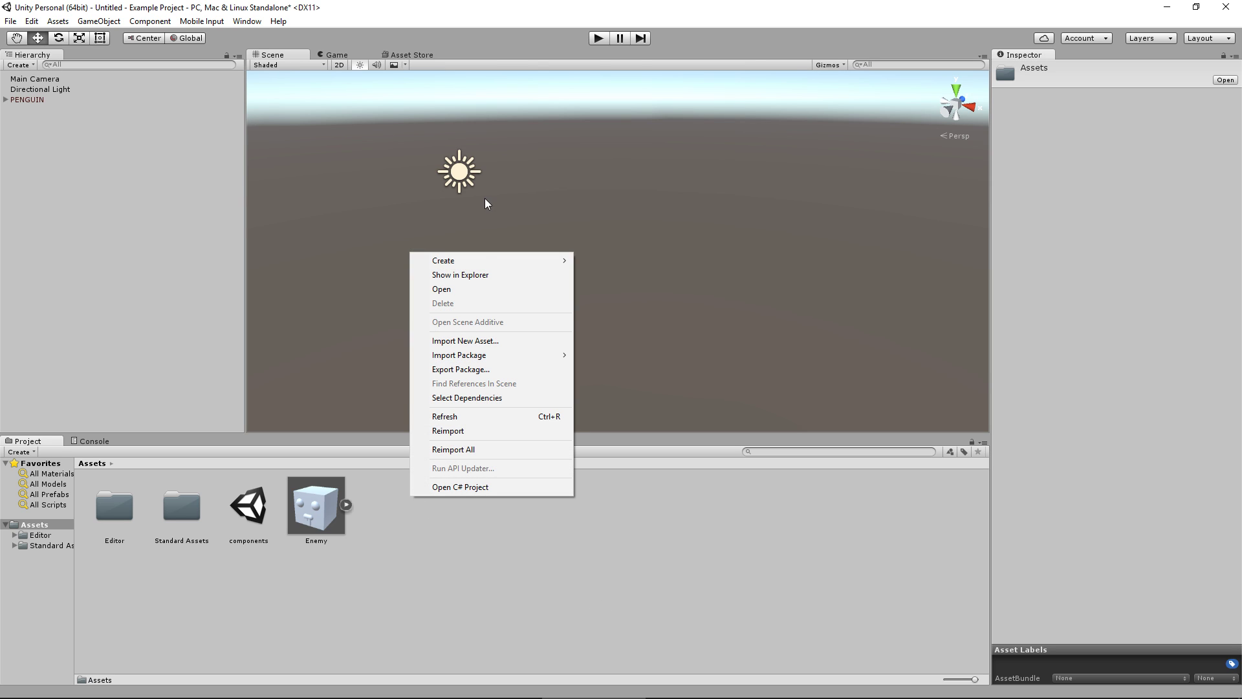
pyautogui.moveTo(528, 262)
pyautogui.click(592, 260)
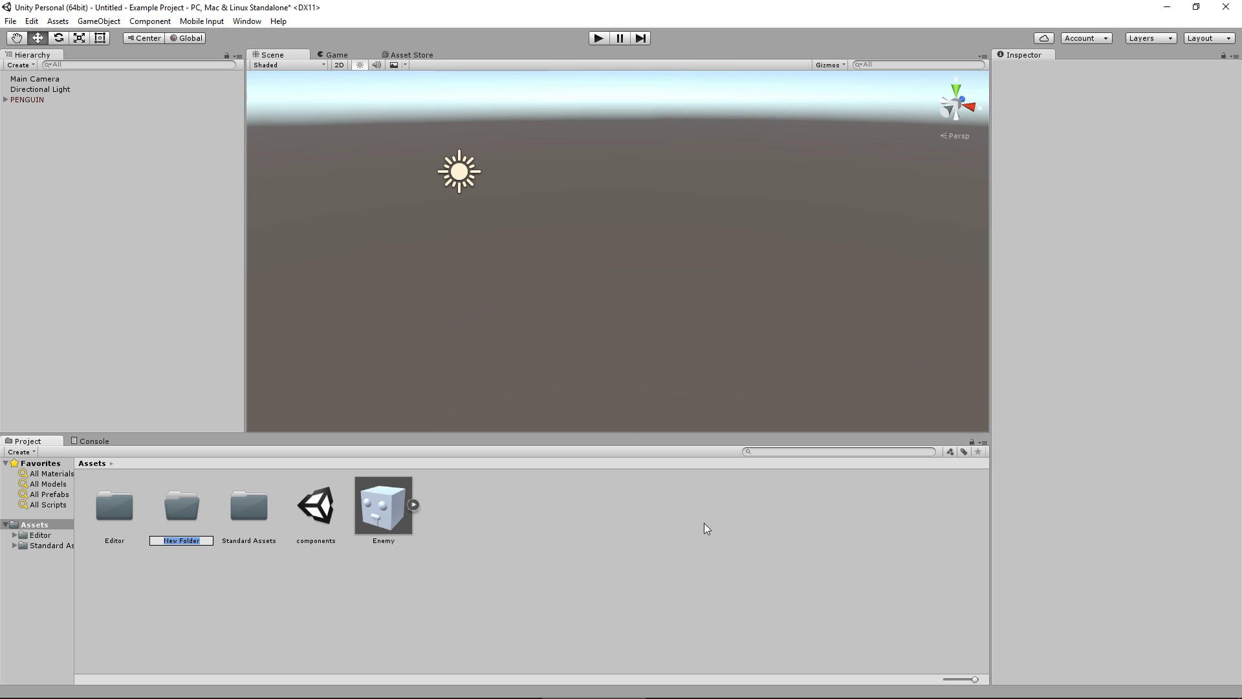
pyautogui.write('Models')
pyautogui.press('Return')
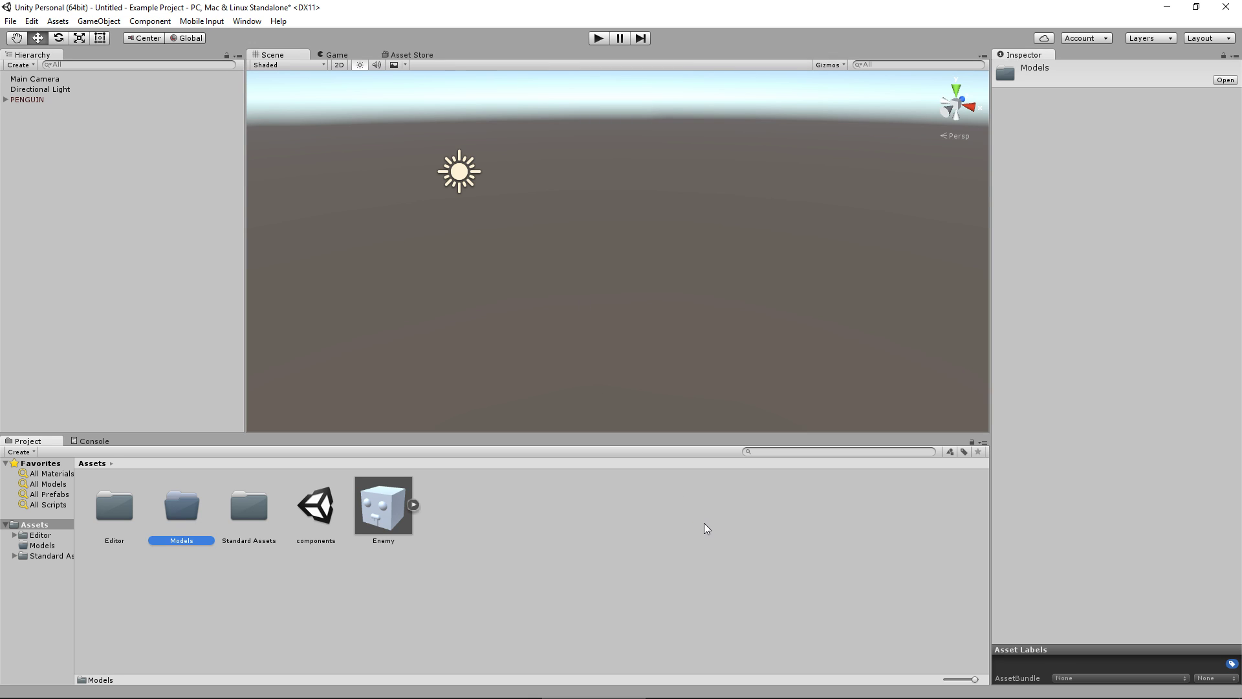
# Step: Create a folder named Textures in the project's Assets folder
pyautogui.rightClick(444, 499)
pyautogui.moveTo(569, 256)
pyautogui.click(644, 261)
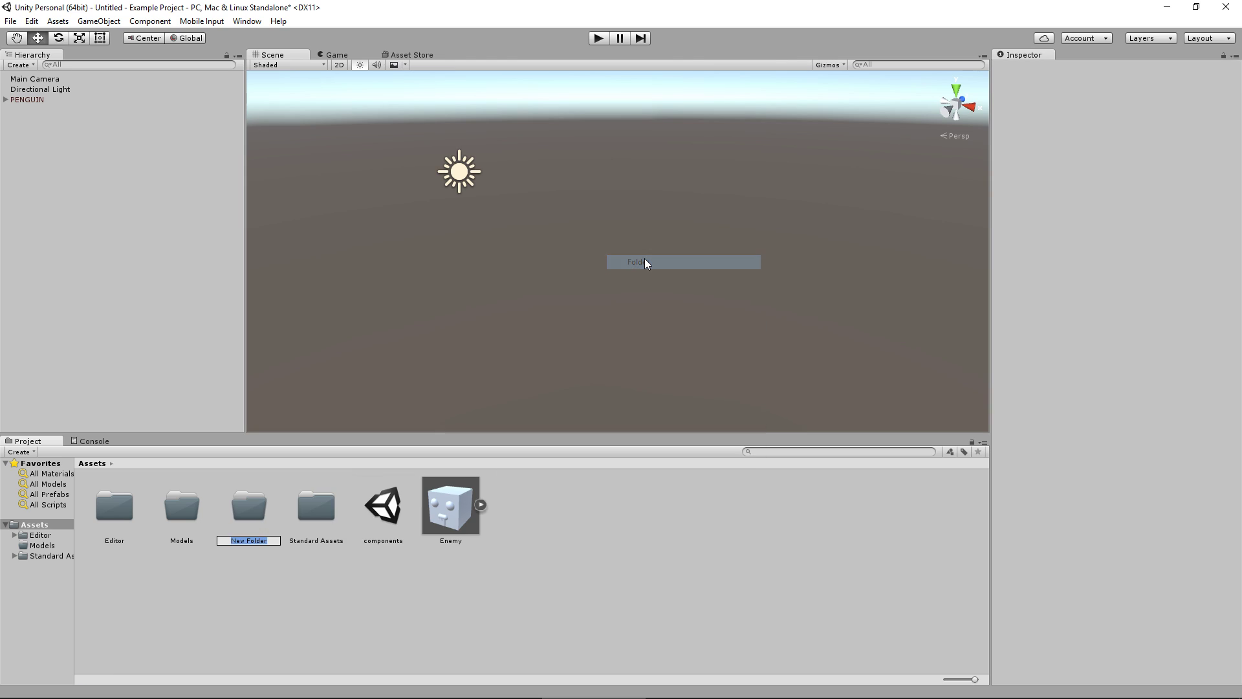
pyautogui.write('Textures')
pyautogui.press('Return')
# Step: Create a folder named Sounds in the project's Assets folder
pyautogui.rightClick(597, 548)
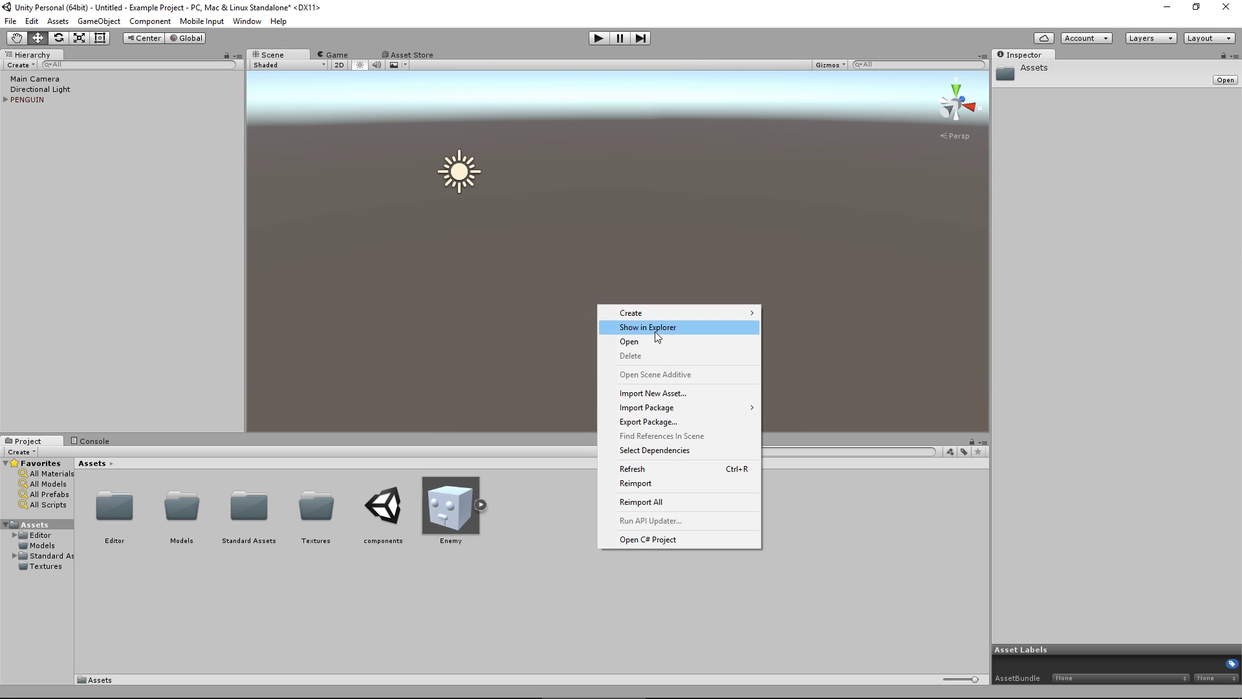
pyautogui.moveTo(686, 312)
pyautogui.click(793, 308)
pyautogui.write('Sounds')
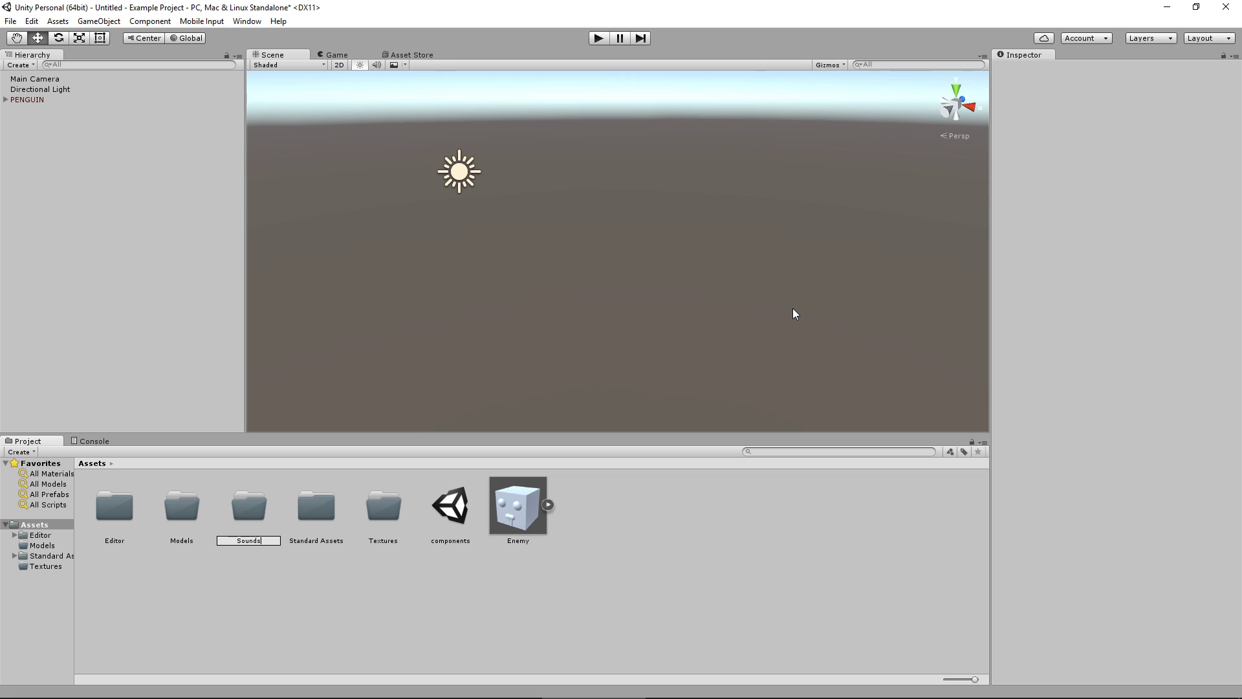
pyautogui.press('Return')
pyautogui.click(645, 568)
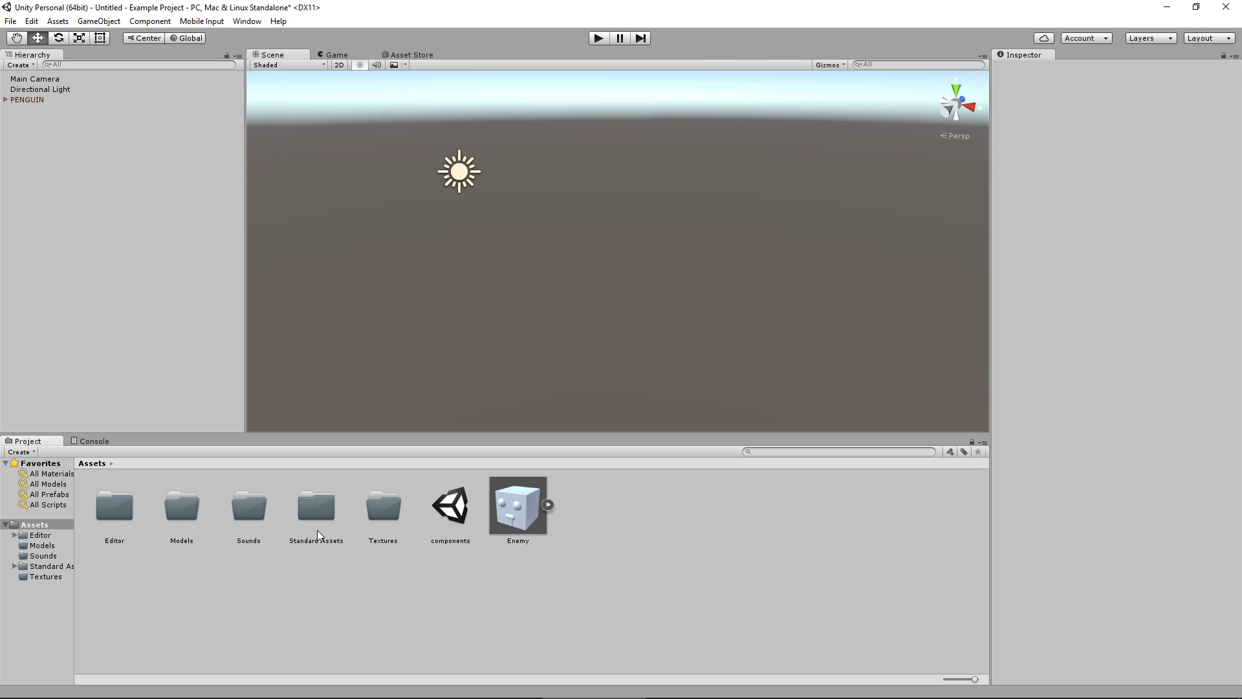
# Step: Delete the existing PENGUIN object from the scene hierarchy
pyautogui.click(81, 101)
pyautogui.press('Delete')
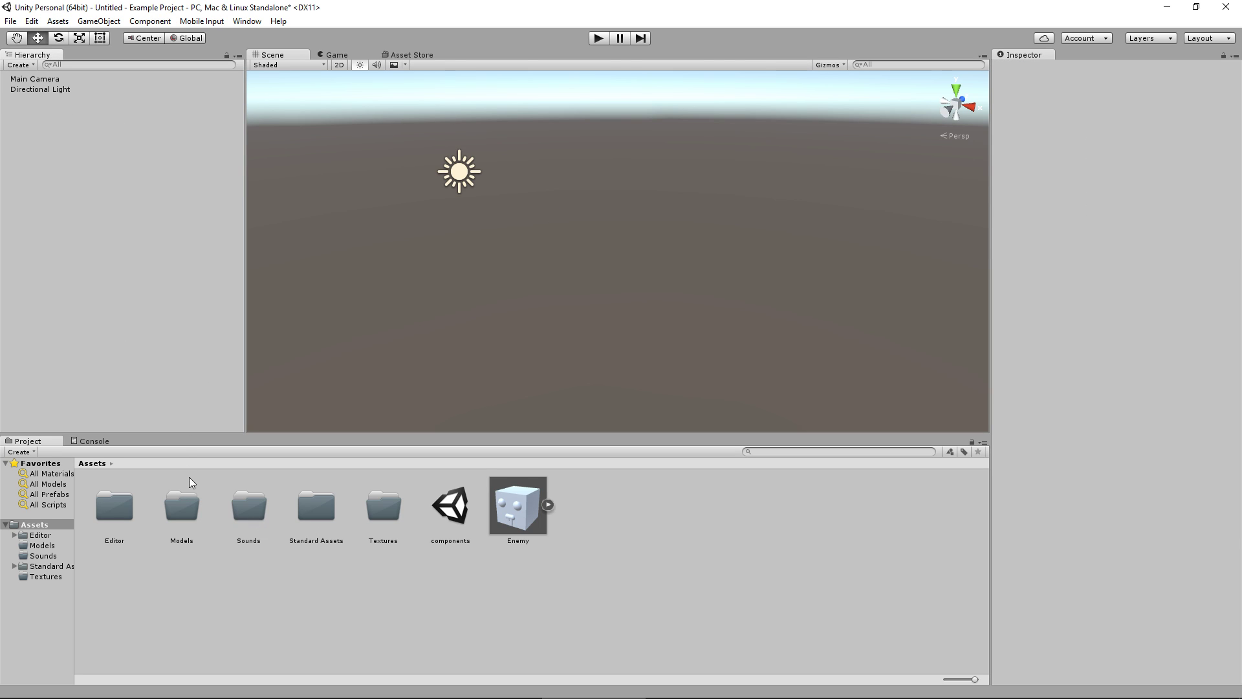
# Step: Reveal the Models folder in the system file explorer and open it there
pyautogui.click(185, 511)
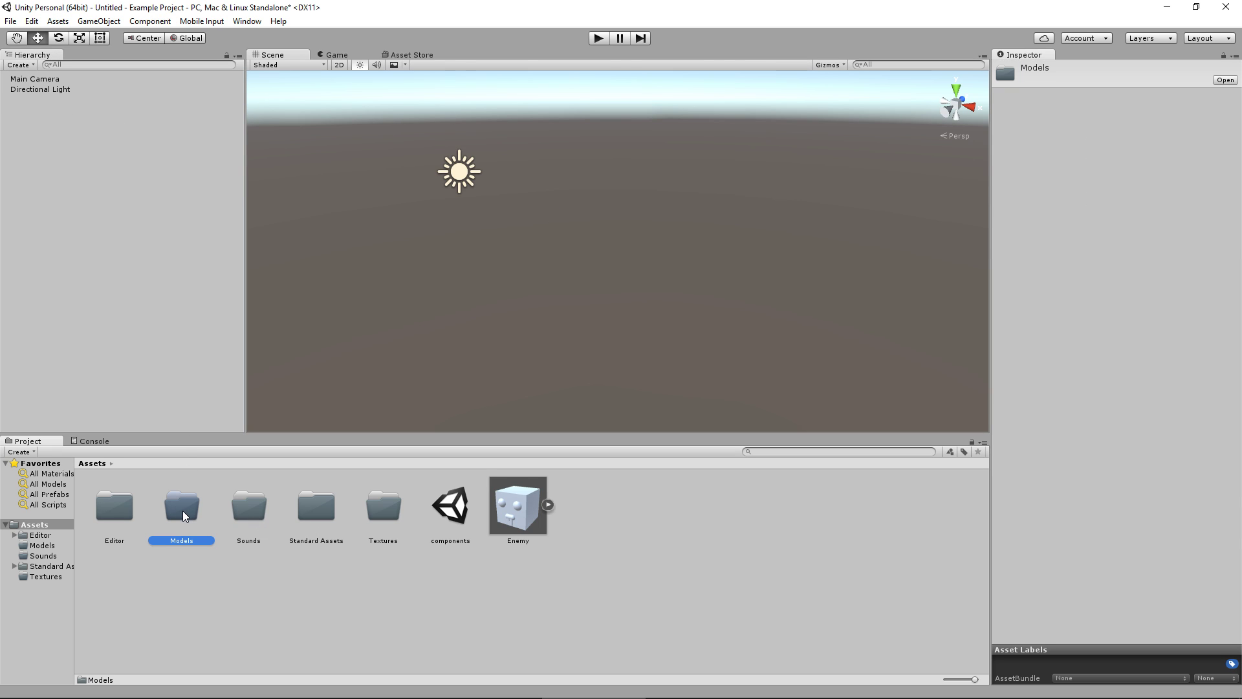
pyautogui.rightClick(185, 511)
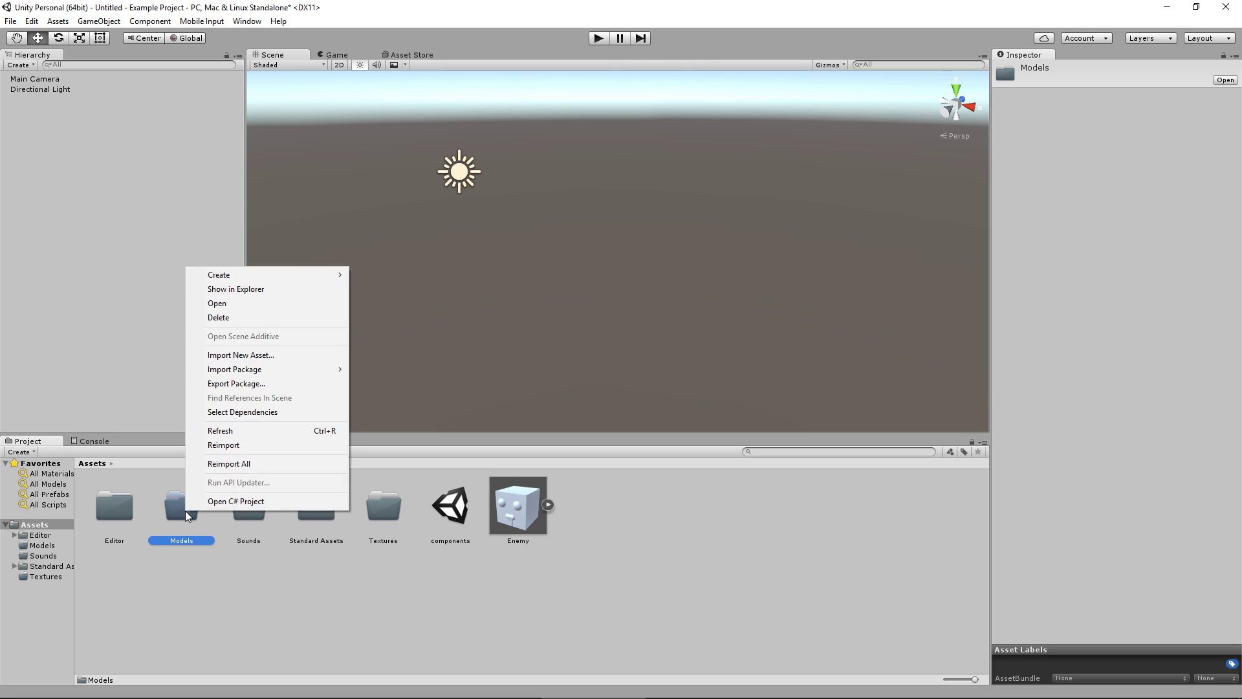
pyautogui.click(245, 289)
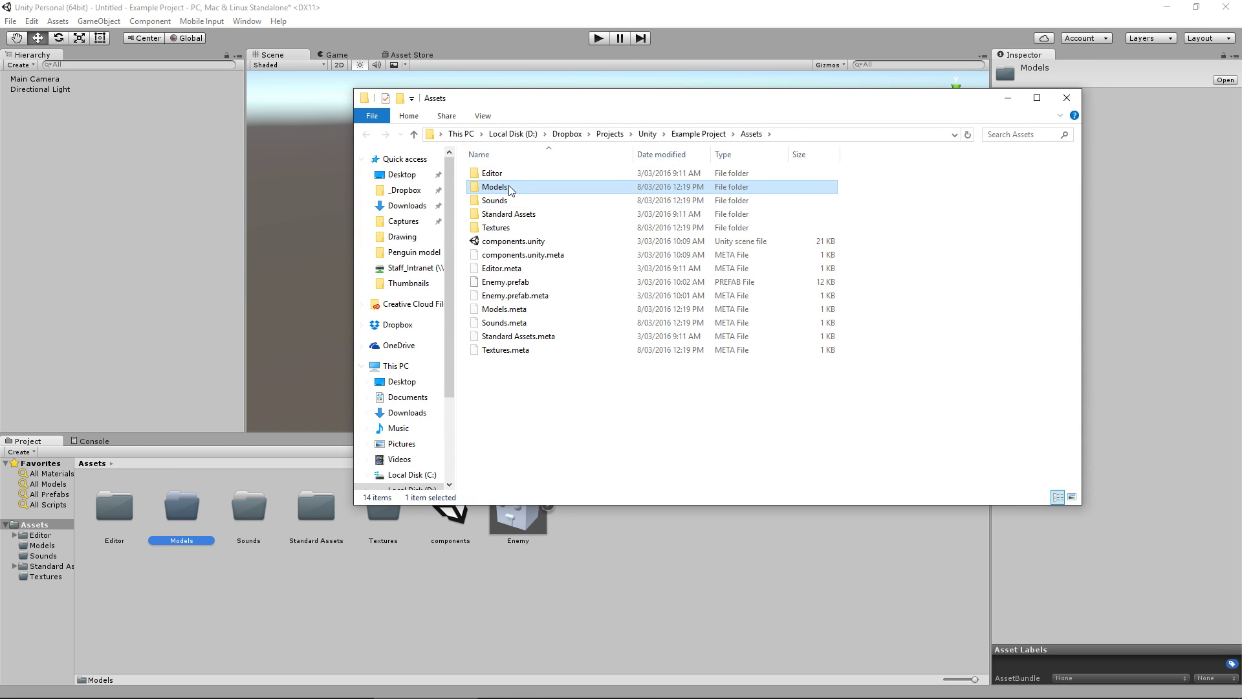
pyautogui.doubleClick(510, 190)
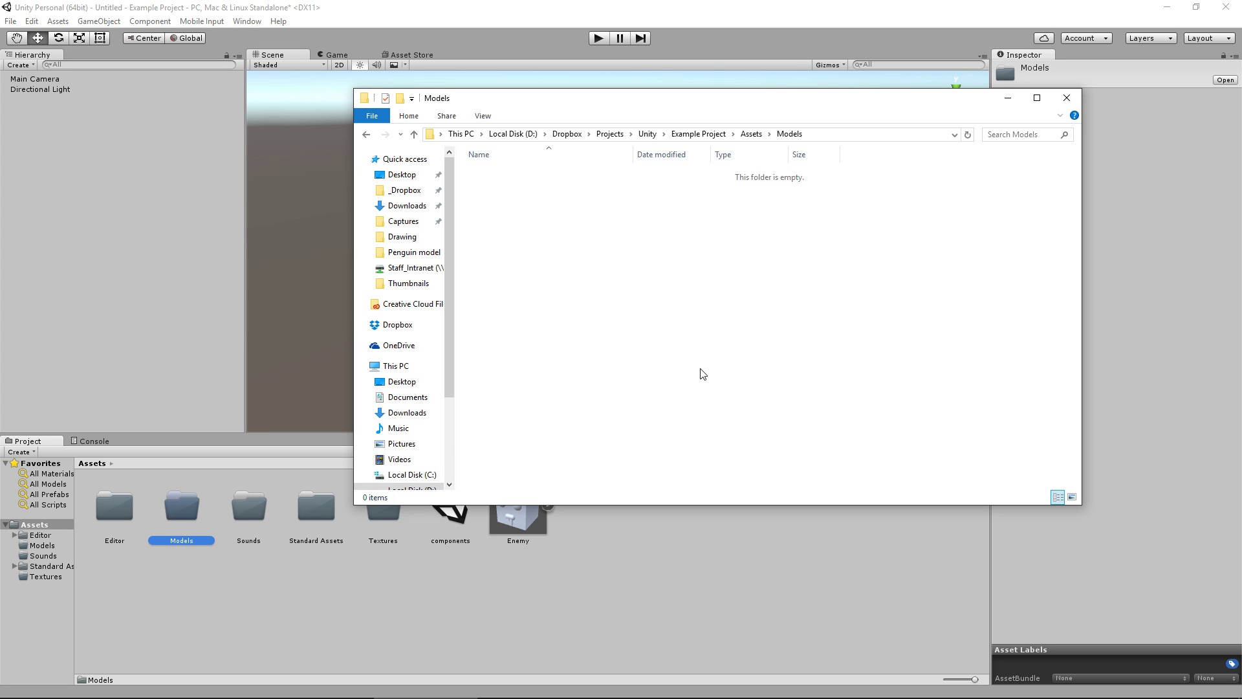
# Step: Switch to the Downloads folder, and from there to the browser page of the free penguin model on TurboSquid
pyautogui.hotkey('alt', 'Tab')
pyautogui.press('Tab')
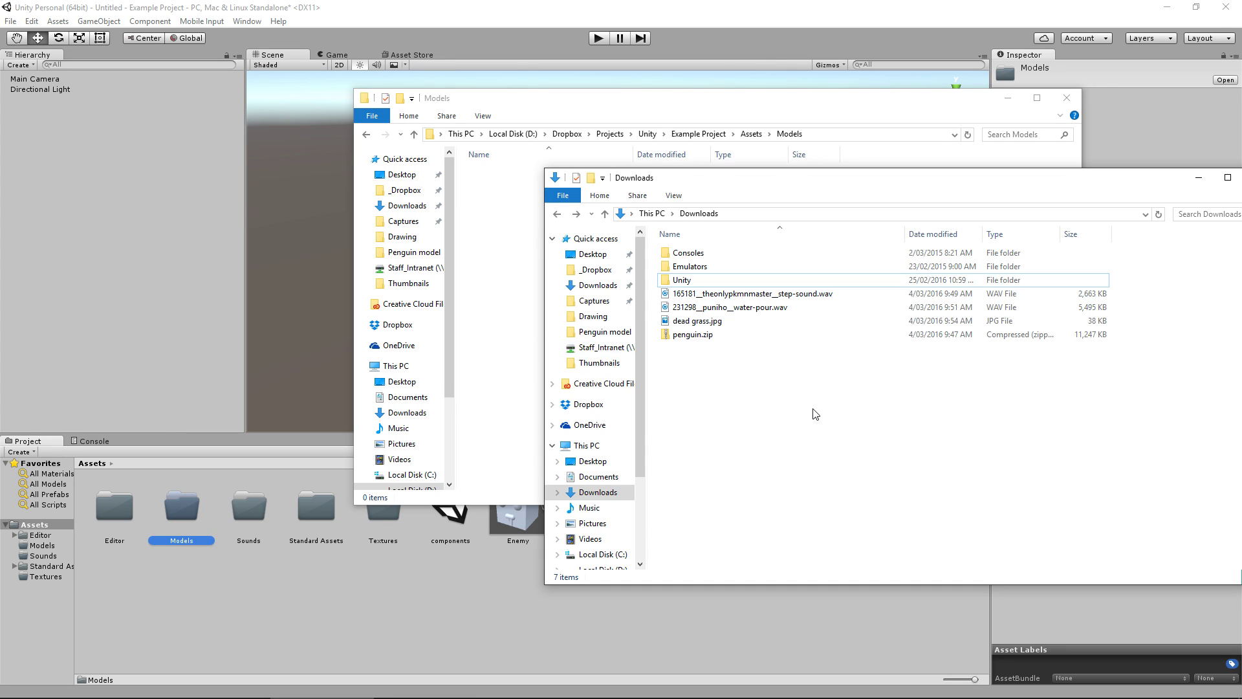
pyautogui.hotkey('alt', 'Tab')
pyautogui.press('Tab')
pyautogui.press('Tab')
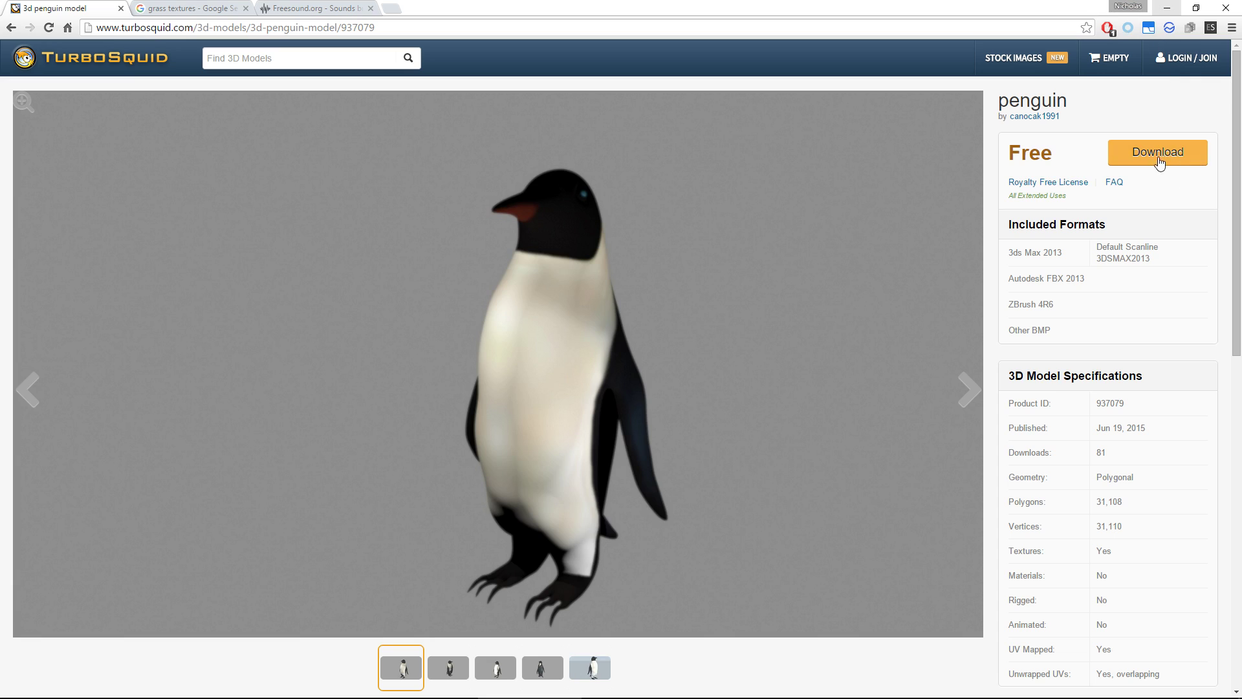
# Step: Return to the Downloads folder and open the penguin.zip archive
pyautogui.hotkey('alt', 'Tab')
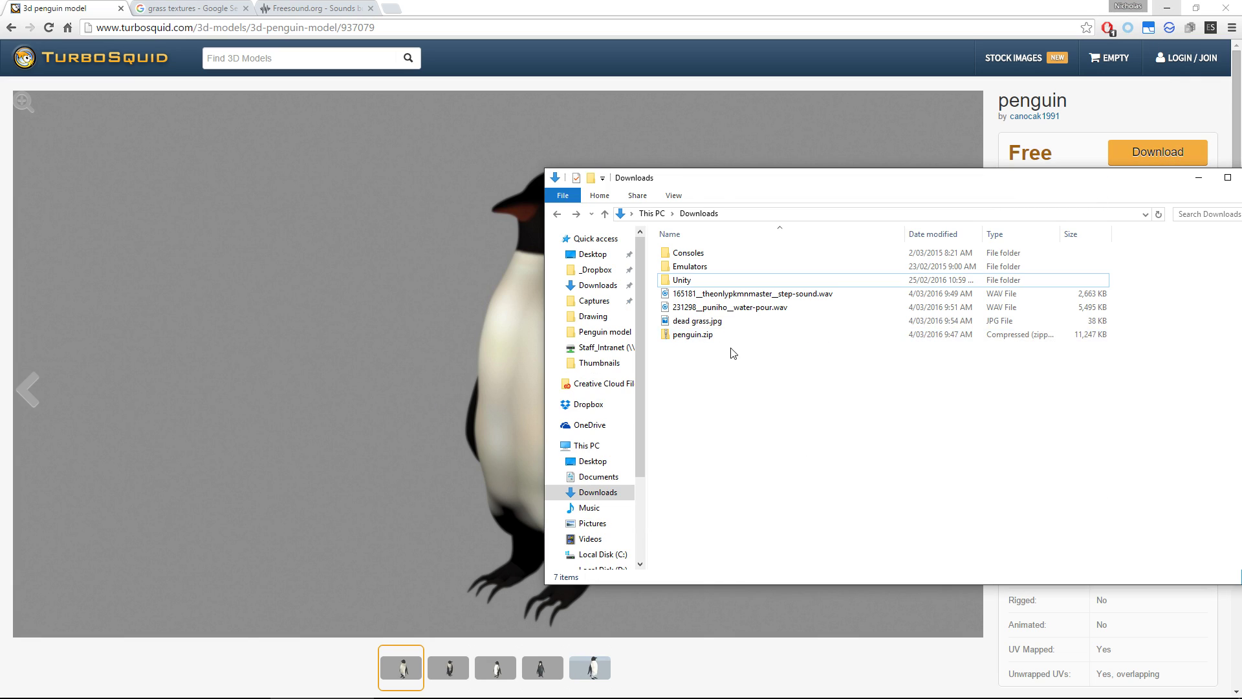
pyautogui.click(699, 335)
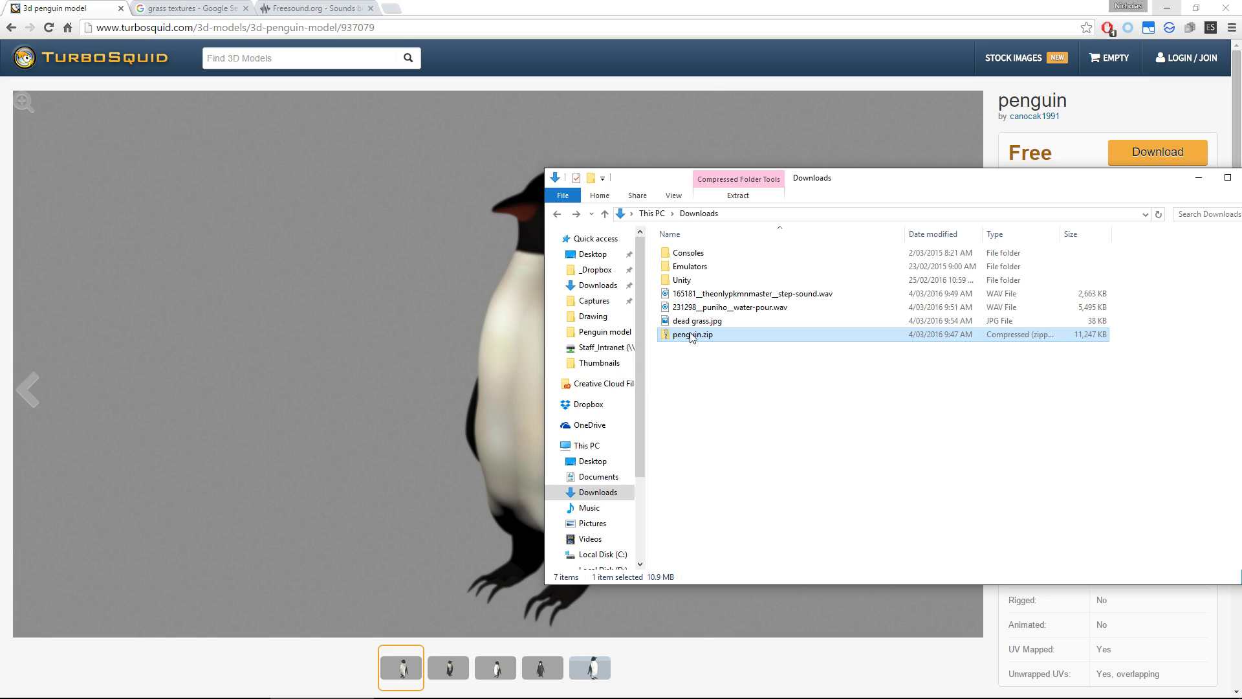
pyautogui.doubleClick(692, 337)
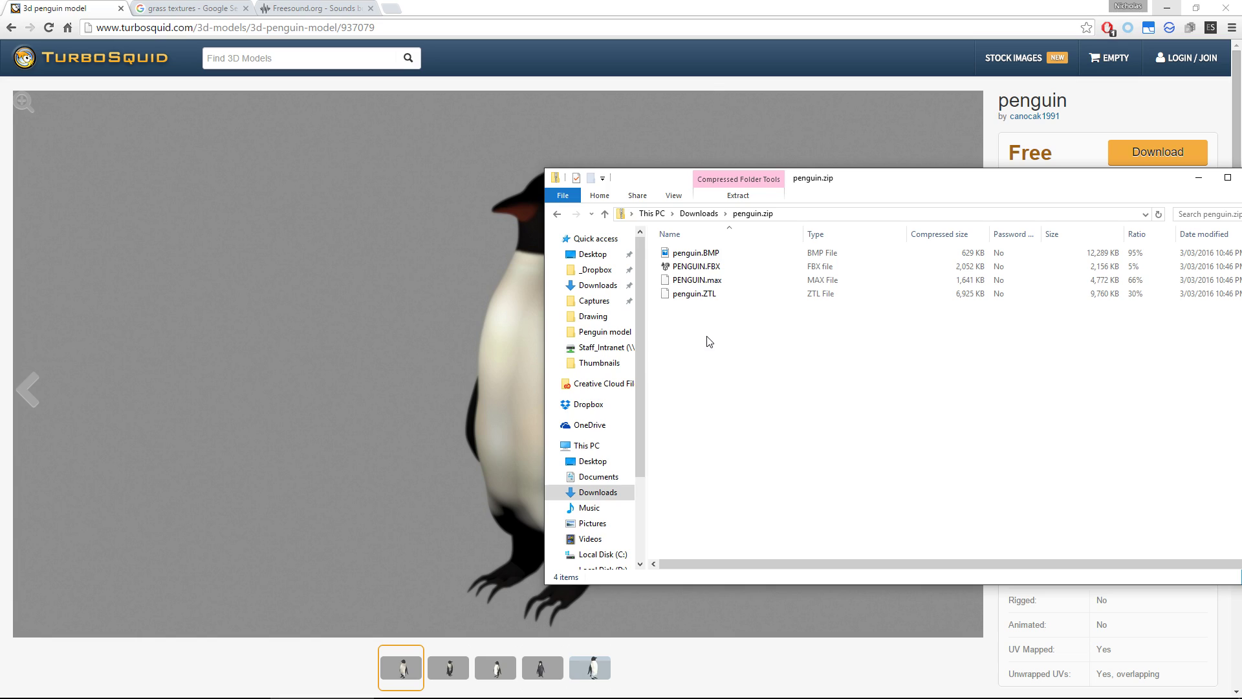
# Step: Examine the ZTL, MAX, FBX and BMP files inside penguin.zip to identify the model and texture formats
pyautogui.click(712, 295)
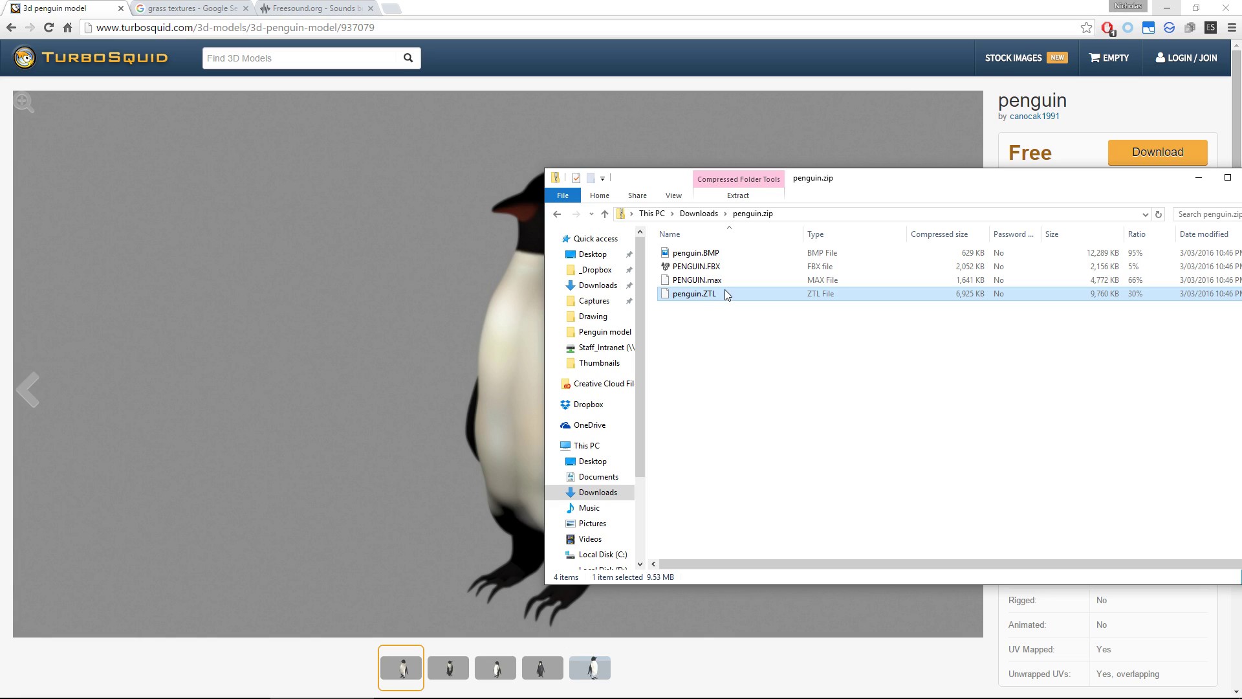
pyautogui.click(725, 284)
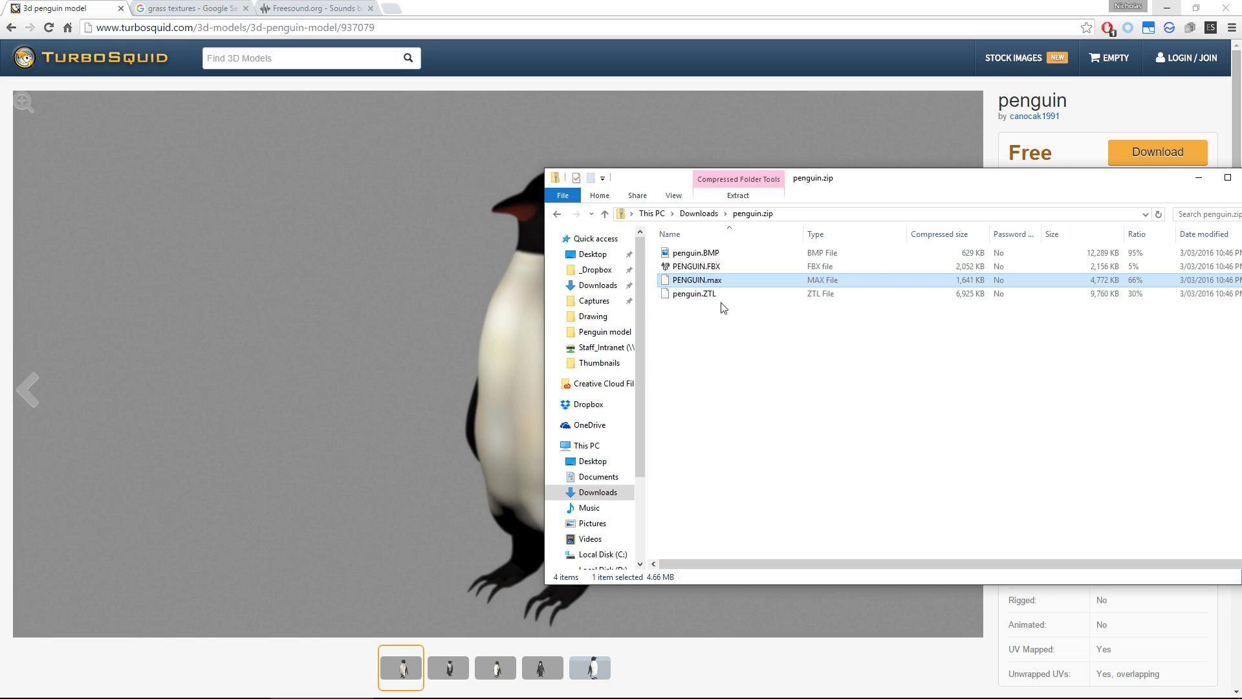
pyautogui.click(709, 267)
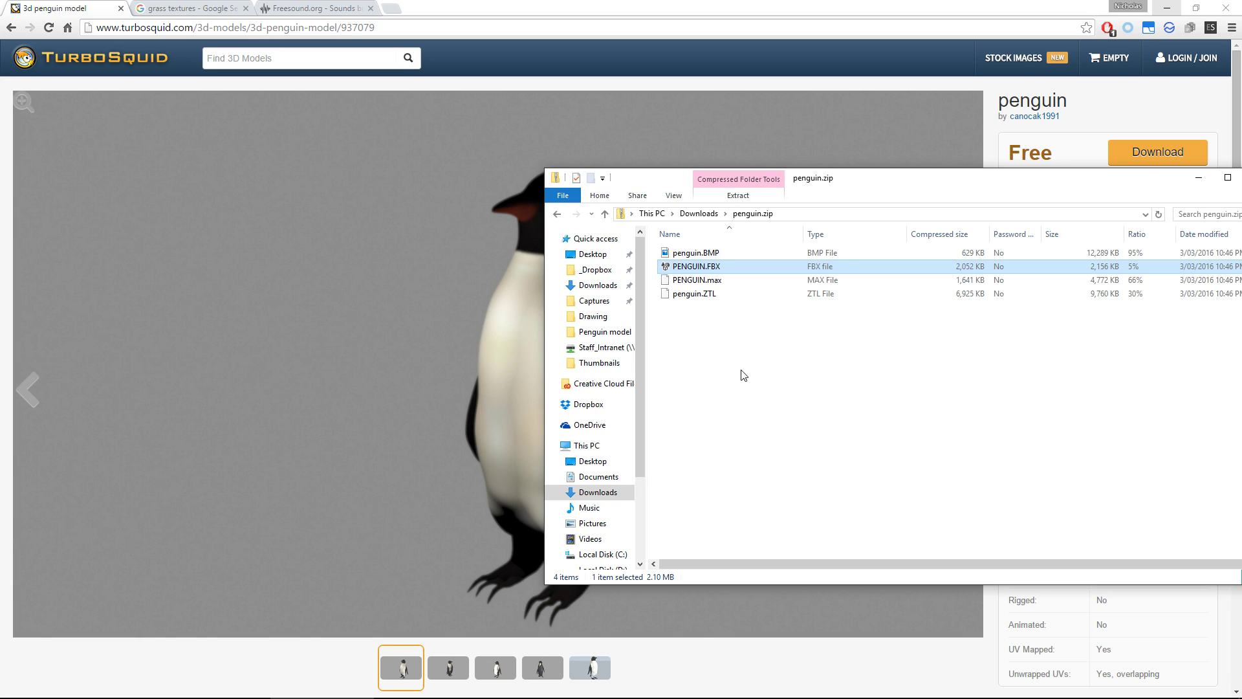
pyautogui.click(737, 280)
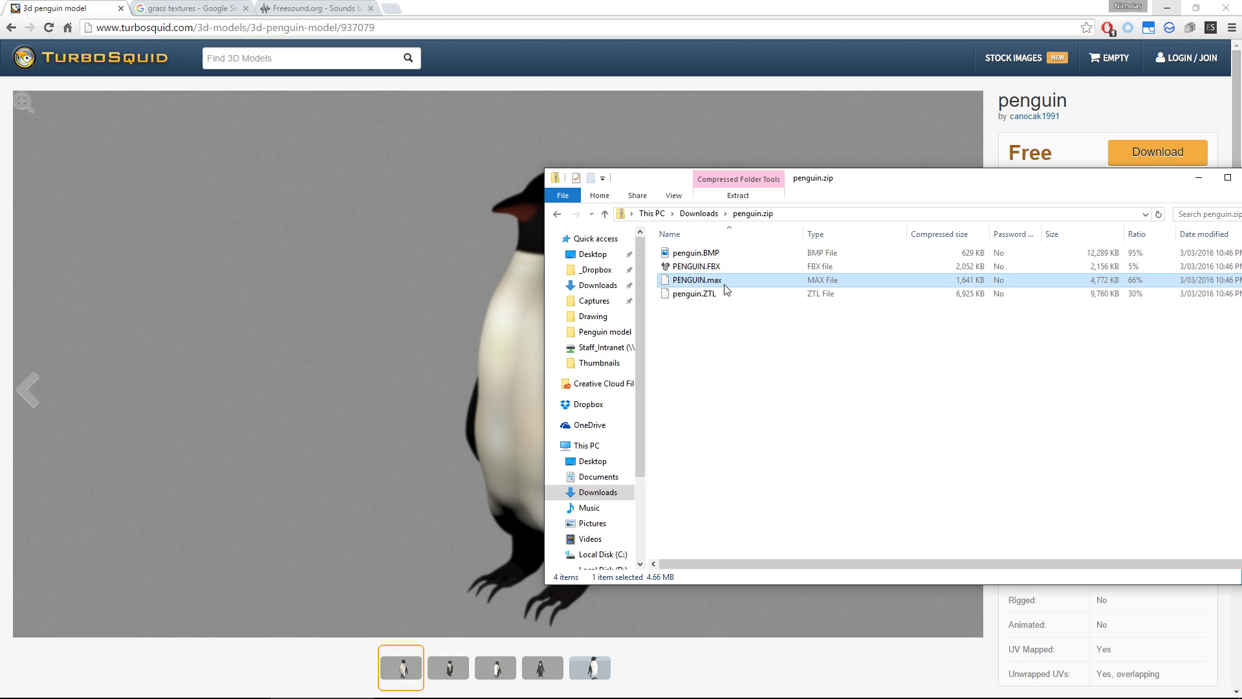
pyautogui.click(733, 267)
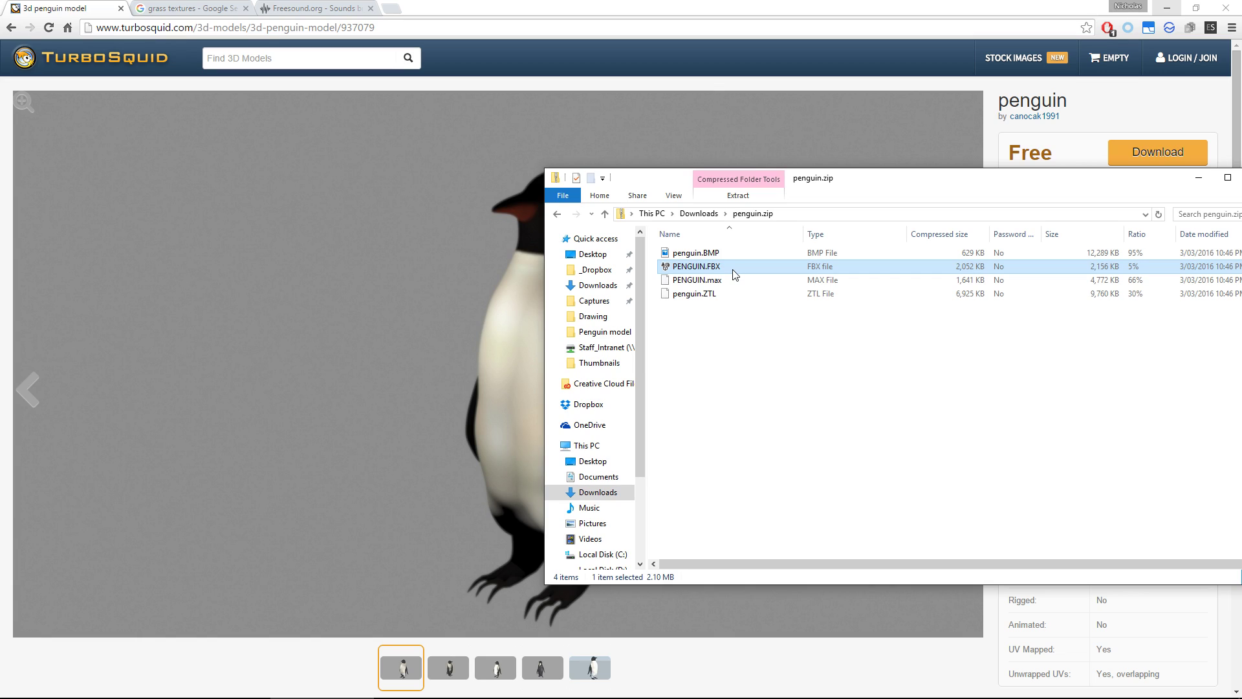
pyautogui.click(726, 254)
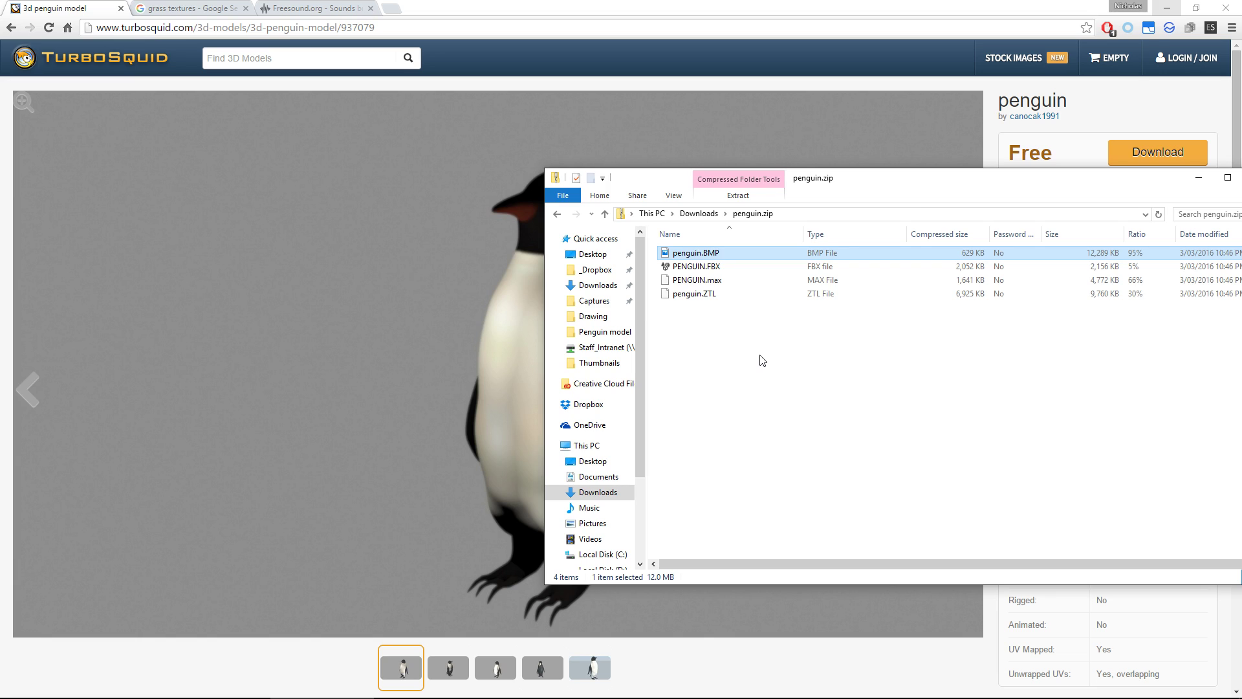
# Step: Copy penguin.BMP and PENGUIN.FBX from penguin.zip into the project's Models folder, placing both file explorer windows within view
pyautogui.hotkey('alt', 'Tab')
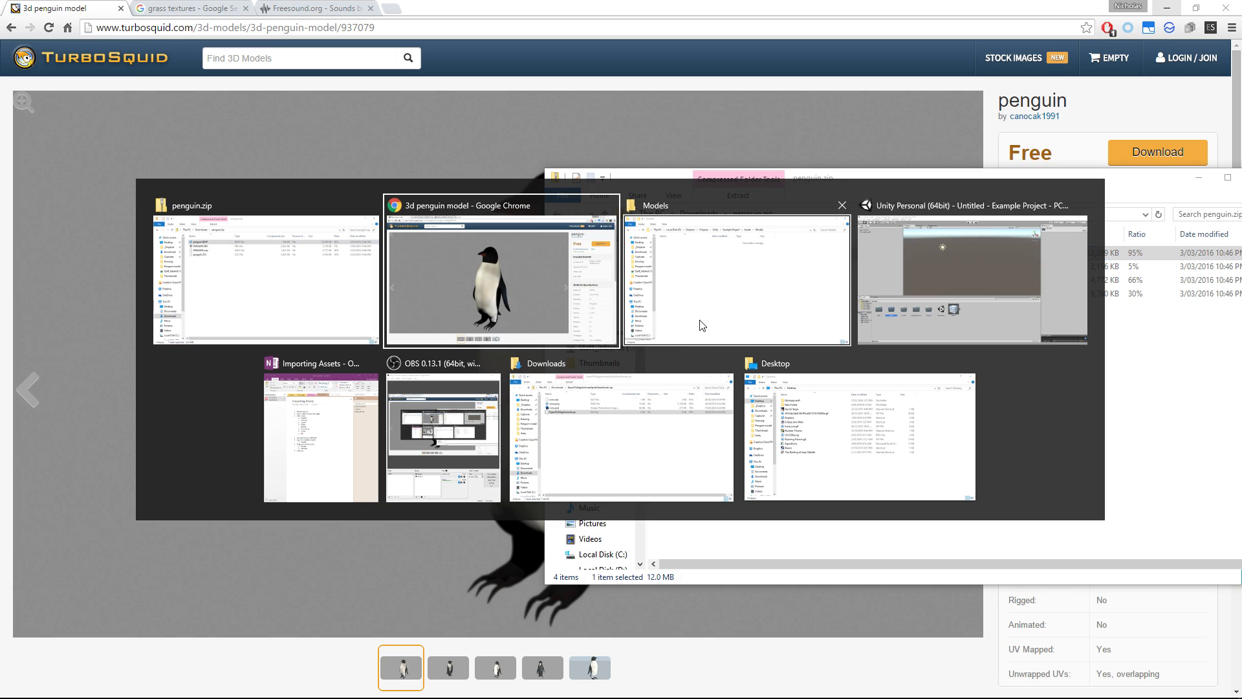
pyautogui.click(702, 322)
pyautogui.moveTo(899, 102); pyautogui.dragTo(558, 83)
pyautogui.click(712, 253)
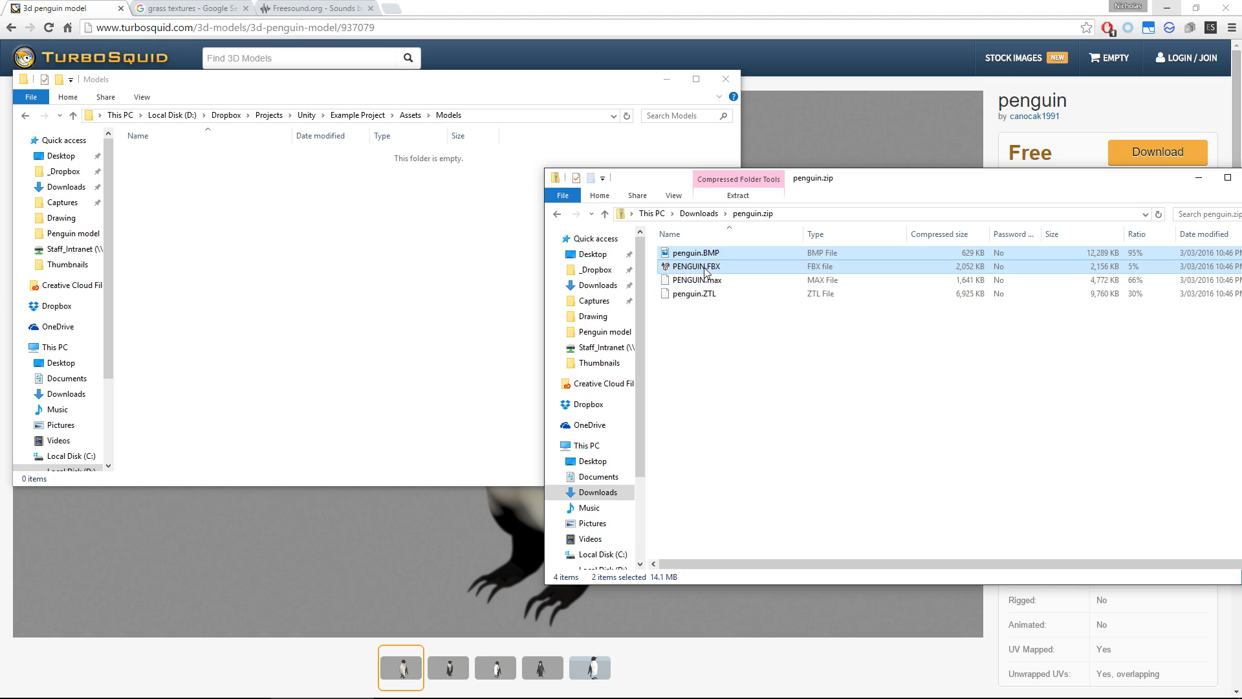
pyautogui.keyDown('ctrl'); pyautogui.click(709, 265); pyautogui.keyUp('ctrl')
pyautogui.moveTo(708, 266); pyautogui.dragTo(275, 268)
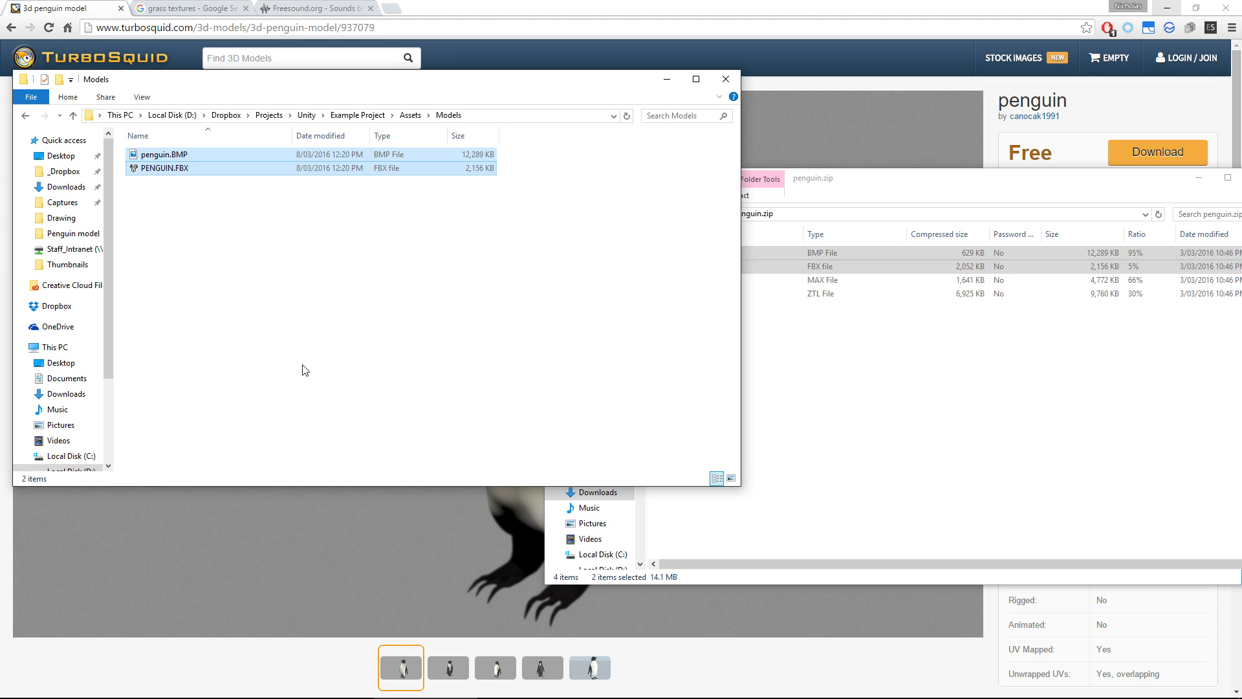
pyautogui.click(331, 364)
# Step: Switch back to Unity and open the Models folder in the project's assets
pyautogui.hotkey('alt', 'Tab')
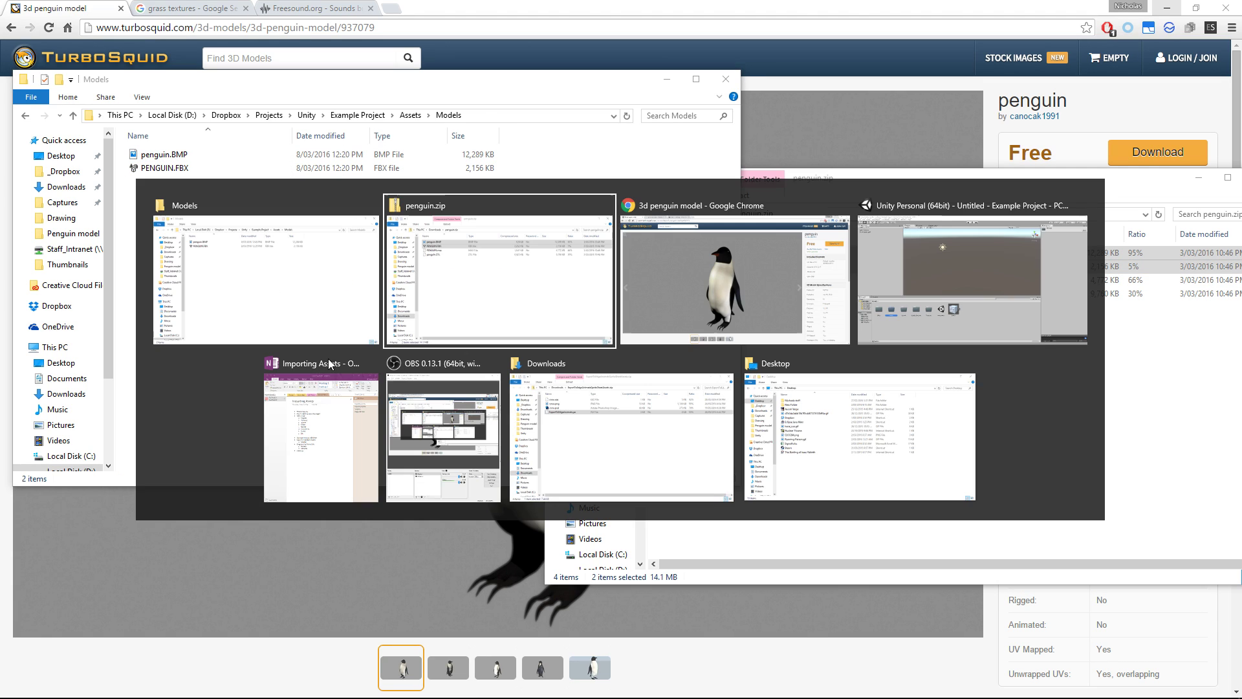
pyautogui.click(982, 307)
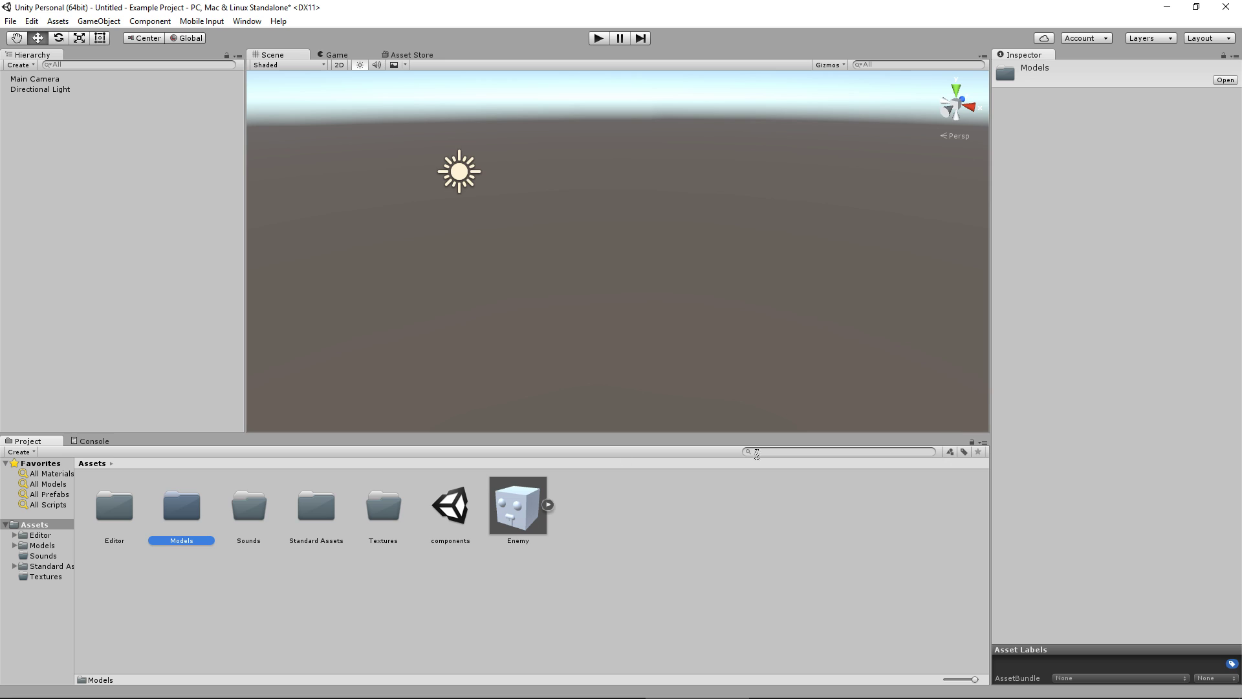
pyautogui.doubleClick(188, 510)
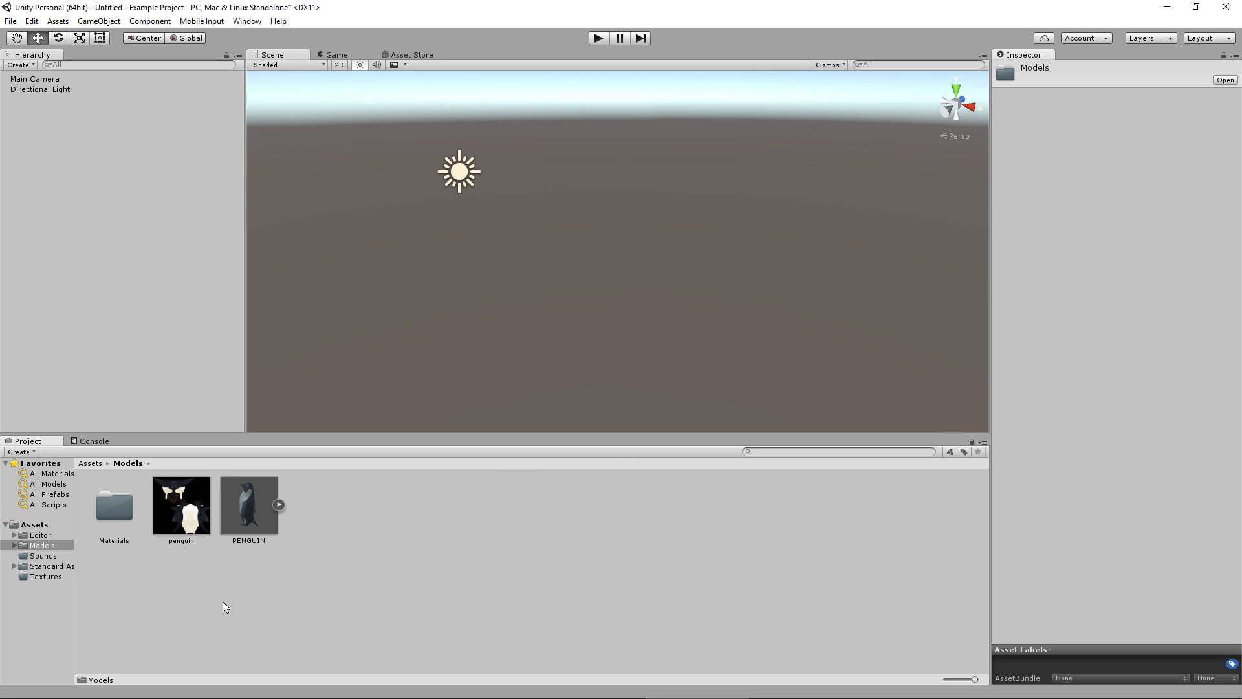
# Step: Place the imported PENGUIN model from the Models folder into the scene
pyautogui.click(244, 522)
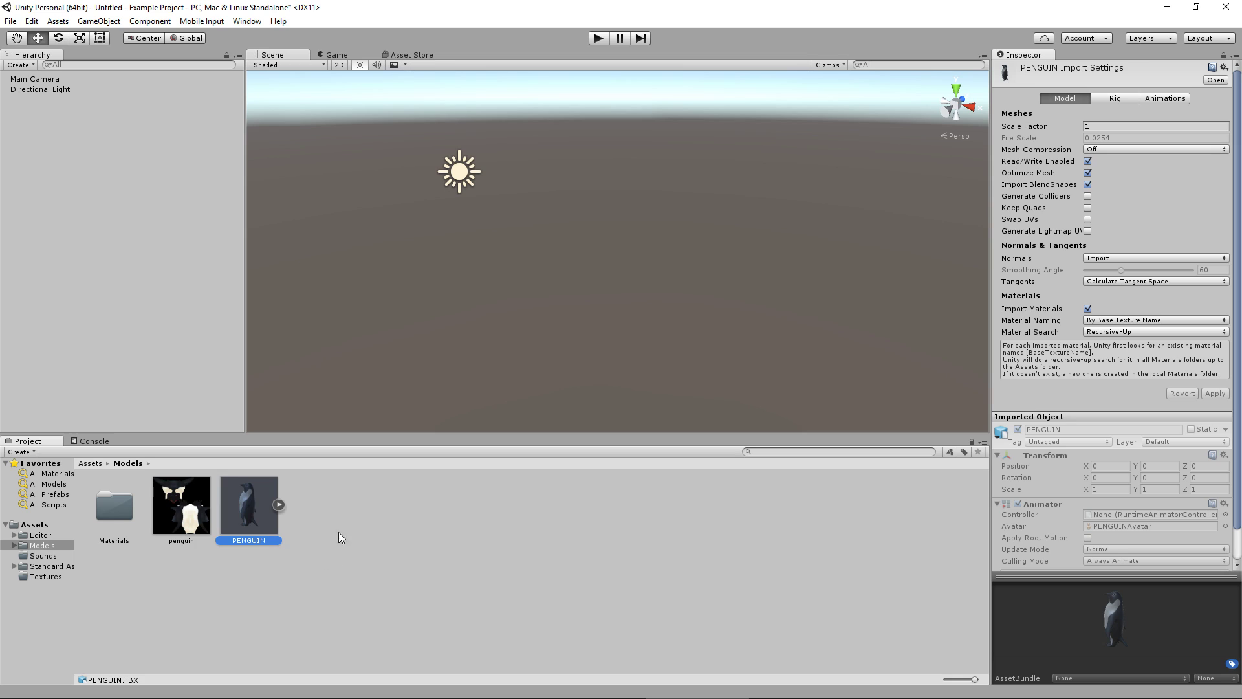
pyautogui.moveTo(244, 496); pyautogui.dragTo(511, 240)
pyautogui.scroll(-6, 685, 208)
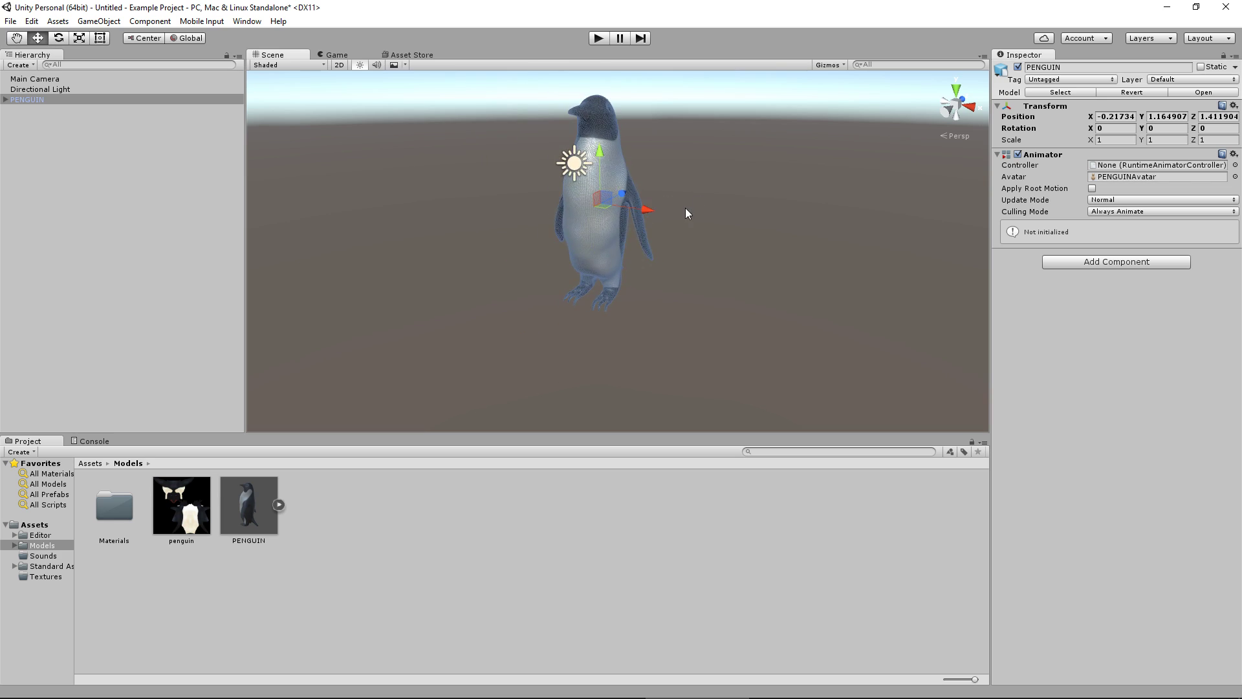
# Step: Check the main camera's preview and examine the placed penguin up close in the scene
pyautogui.click(443, 346)
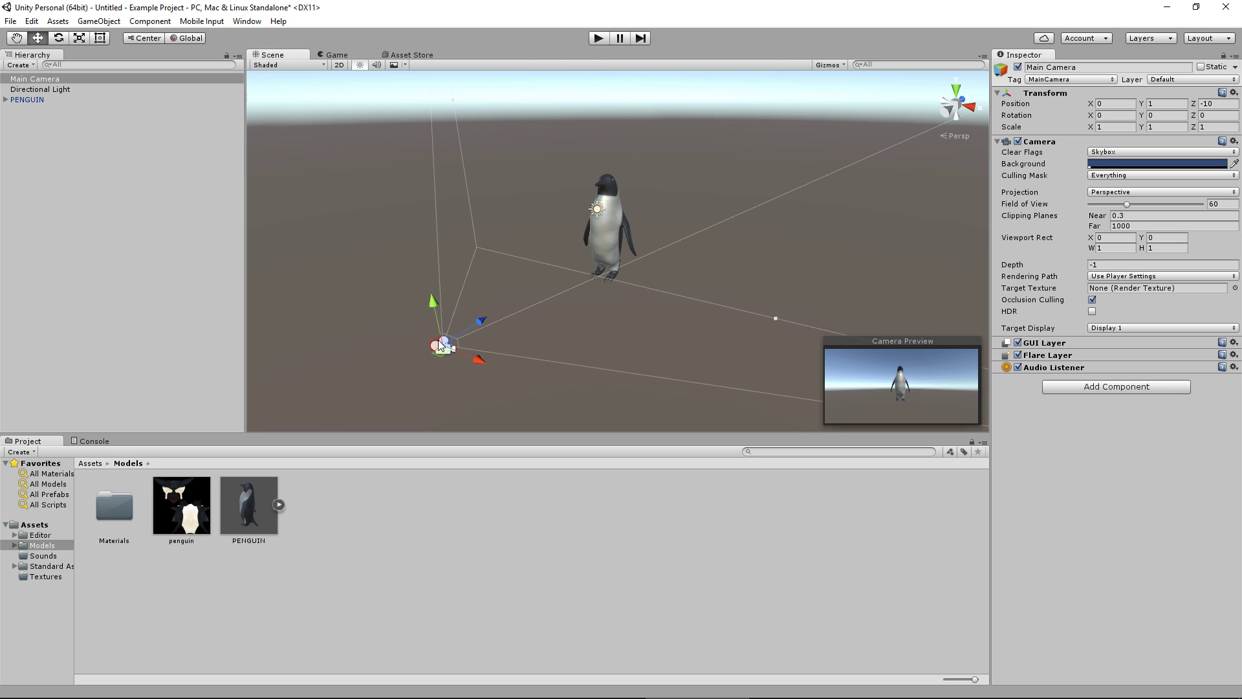
pyautogui.click(610, 228)
pyautogui.scroll(5, 636, 278)
pyautogui.scroll(3, 655, 324)
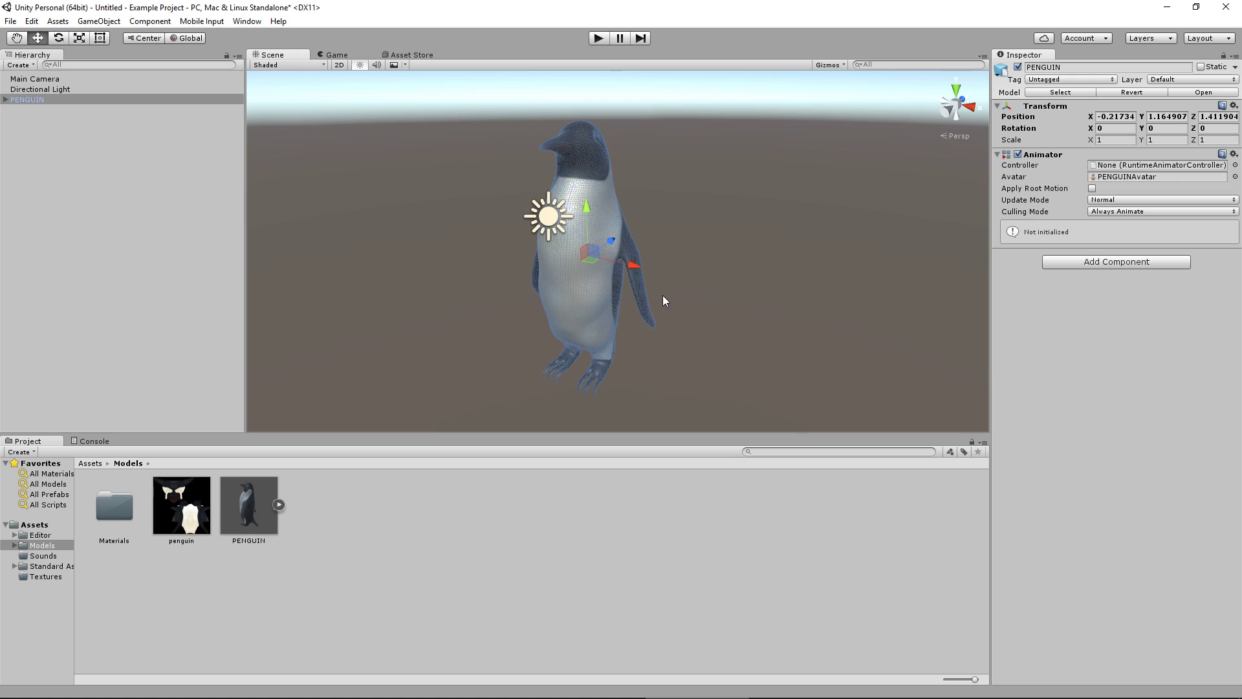
# Step: Show the import settings of the penguin texture in the Models folder
pyautogui.click(282, 496)
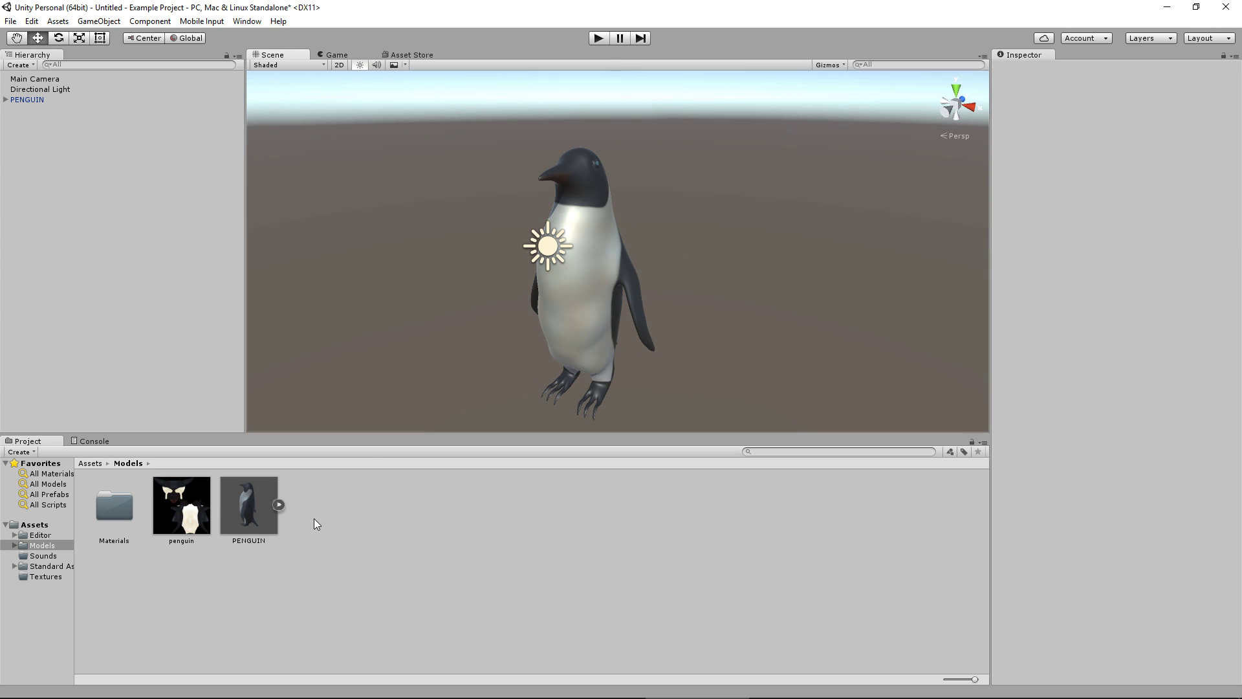
pyautogui.click(187, 528)
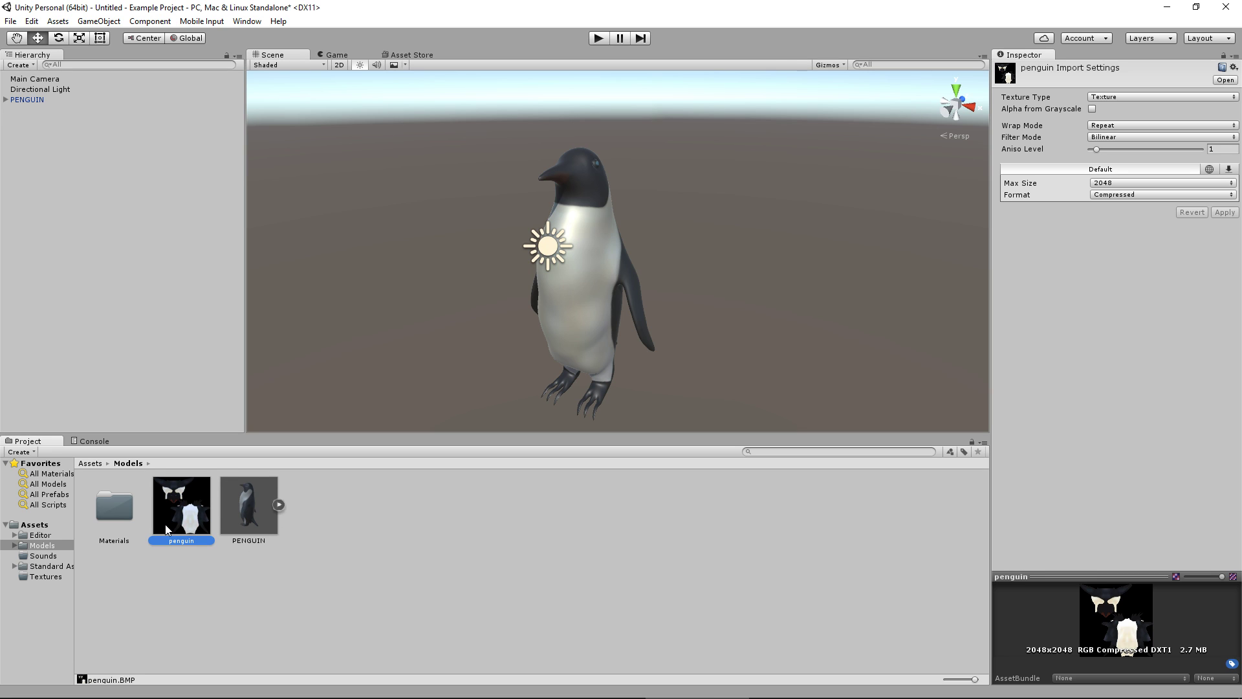
# Step: Review the PENGUIN model's import settings and the penguin material in the Materials subfolder, and return to the Models folder
pyautogui.click(262, 512)
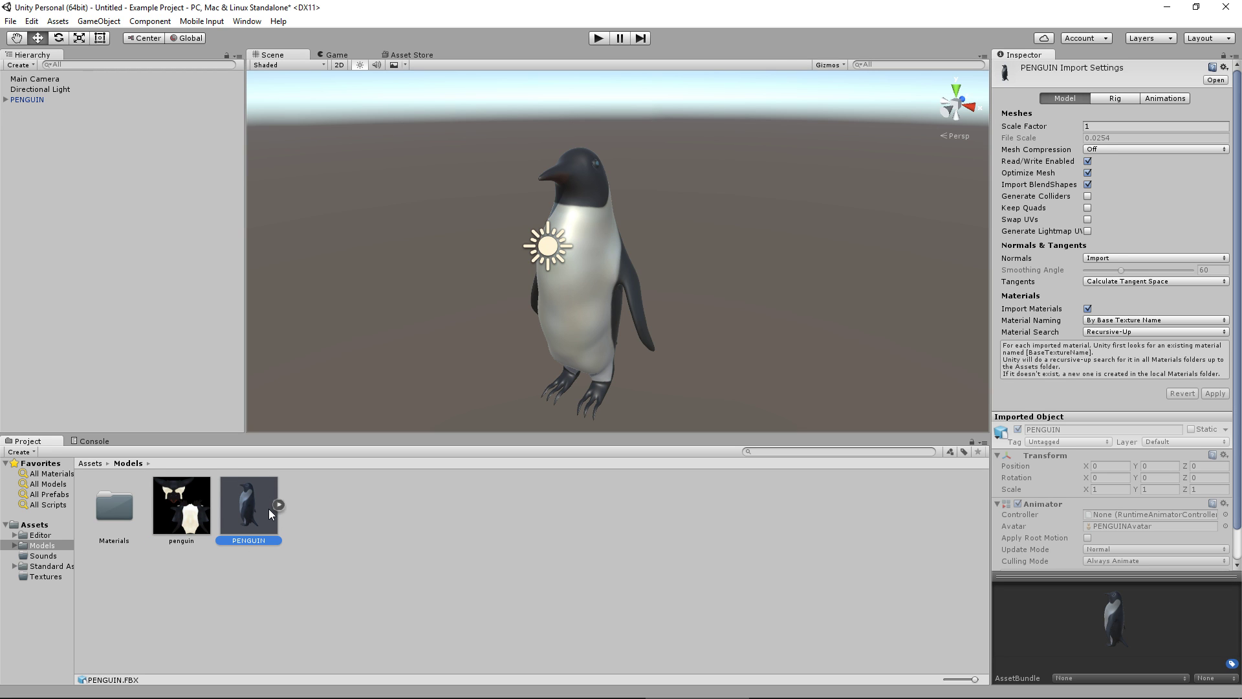
pyautogui.click(185, 508)
pyautogui.doubleClick(125, 512)
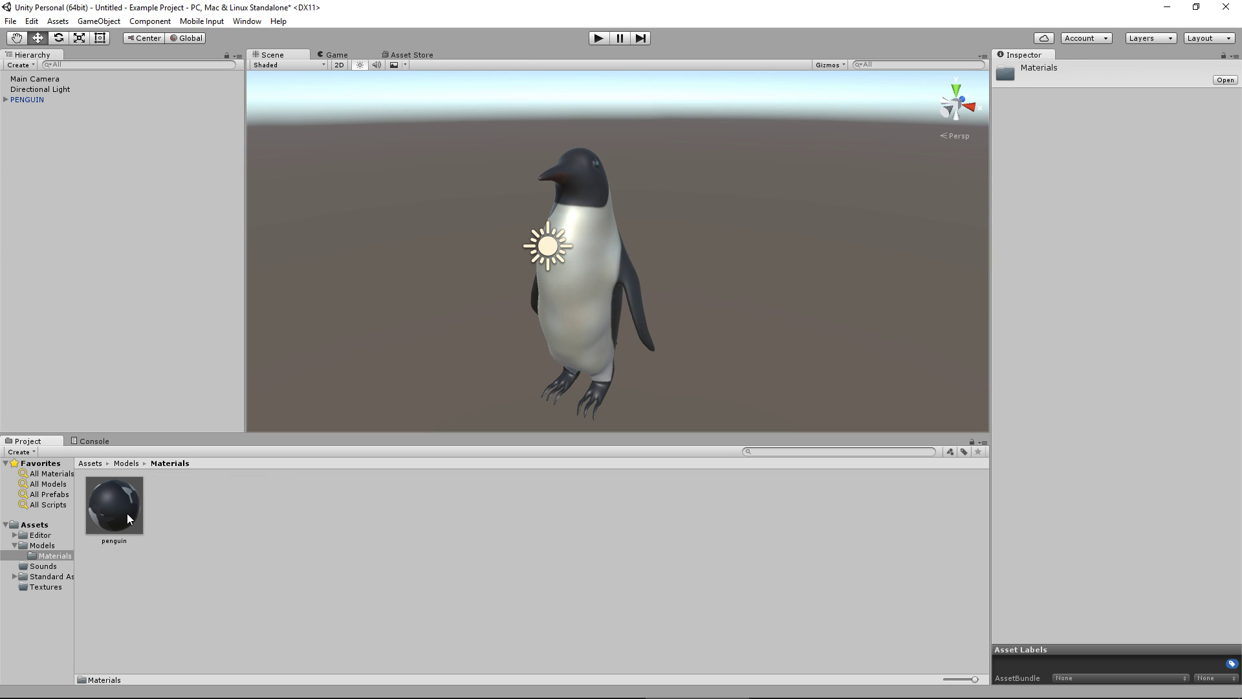
pyautogui.click(127, 514)
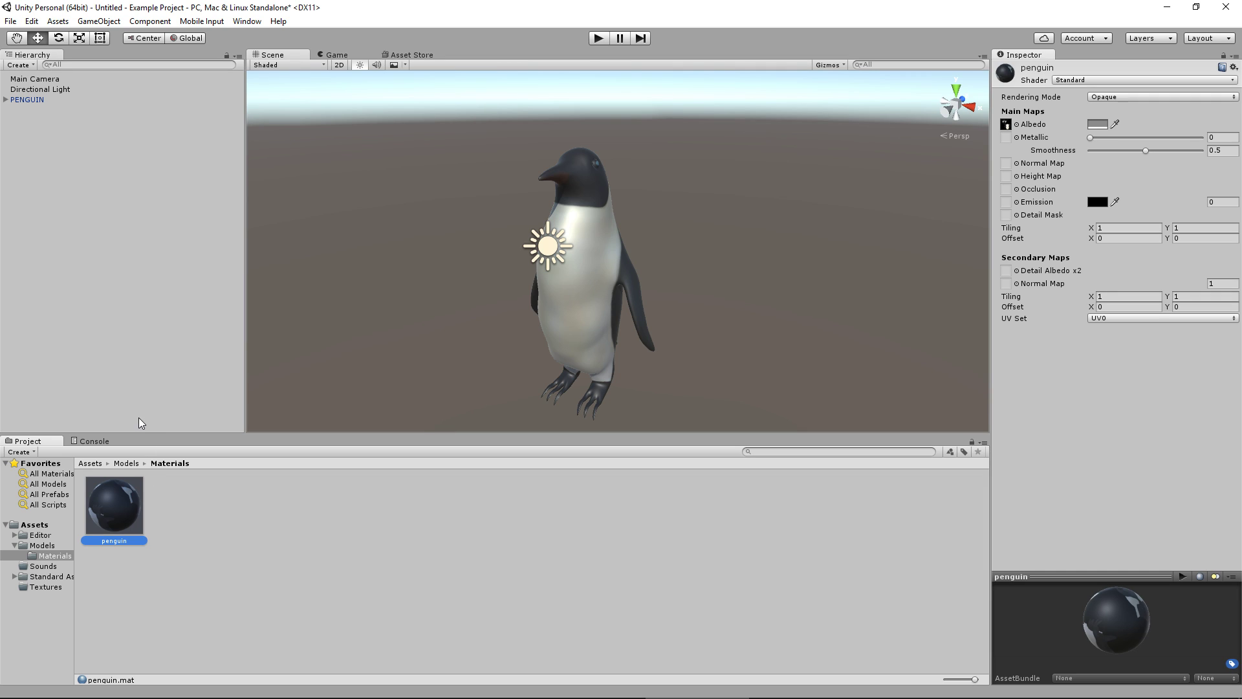
pyautogui.click(143, 464)
pyautogui.click(133, 464)
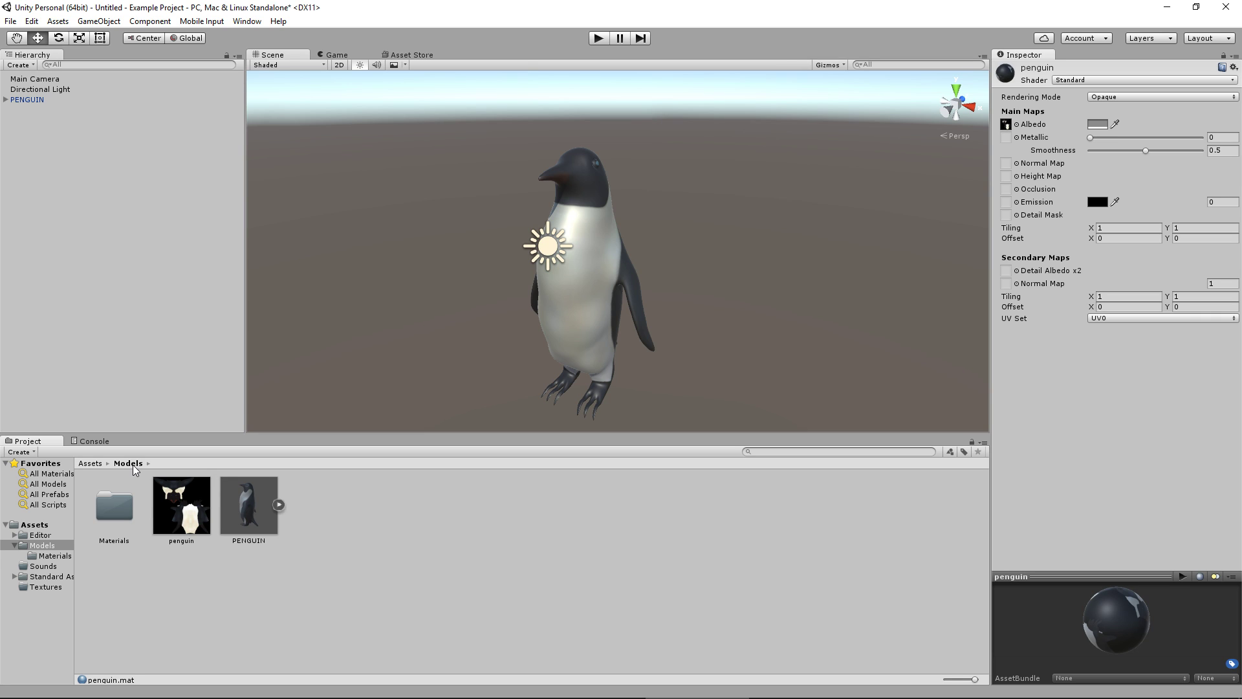
# Step: Expand the placed PENGUIN object in the scene hierarchy and inspect the components of its Group1 mesh
pyautogui.click(655, 314)
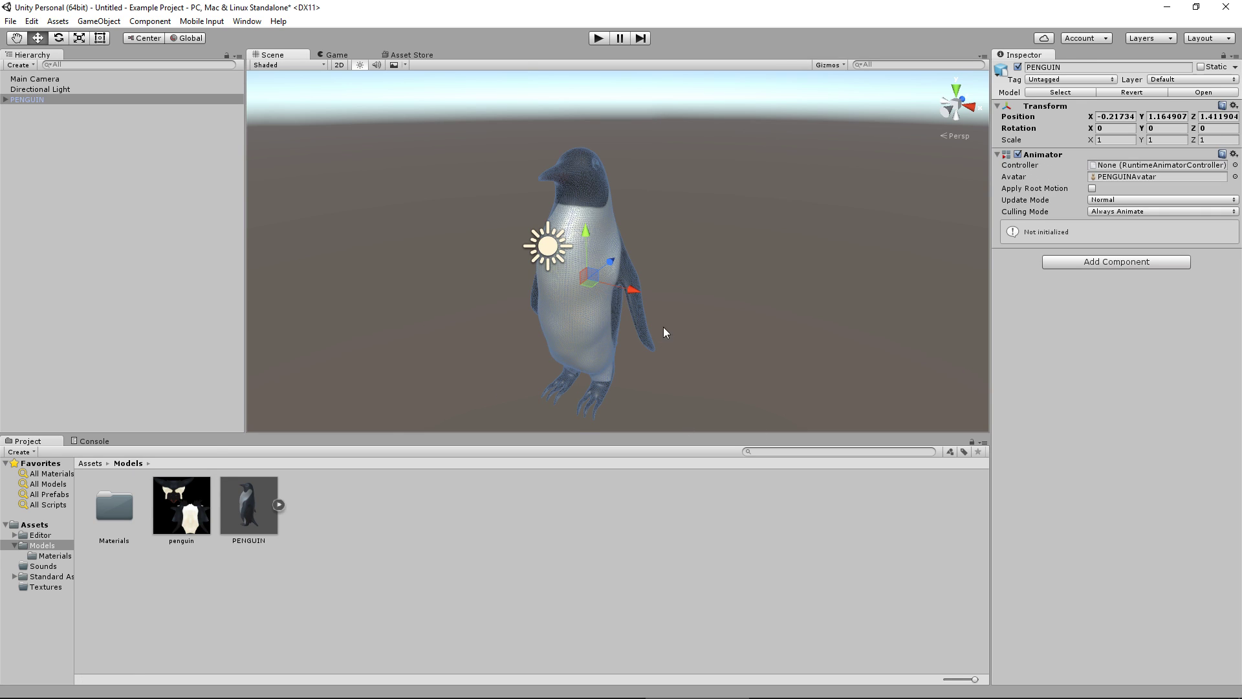
pyautogui.click(5, 99)
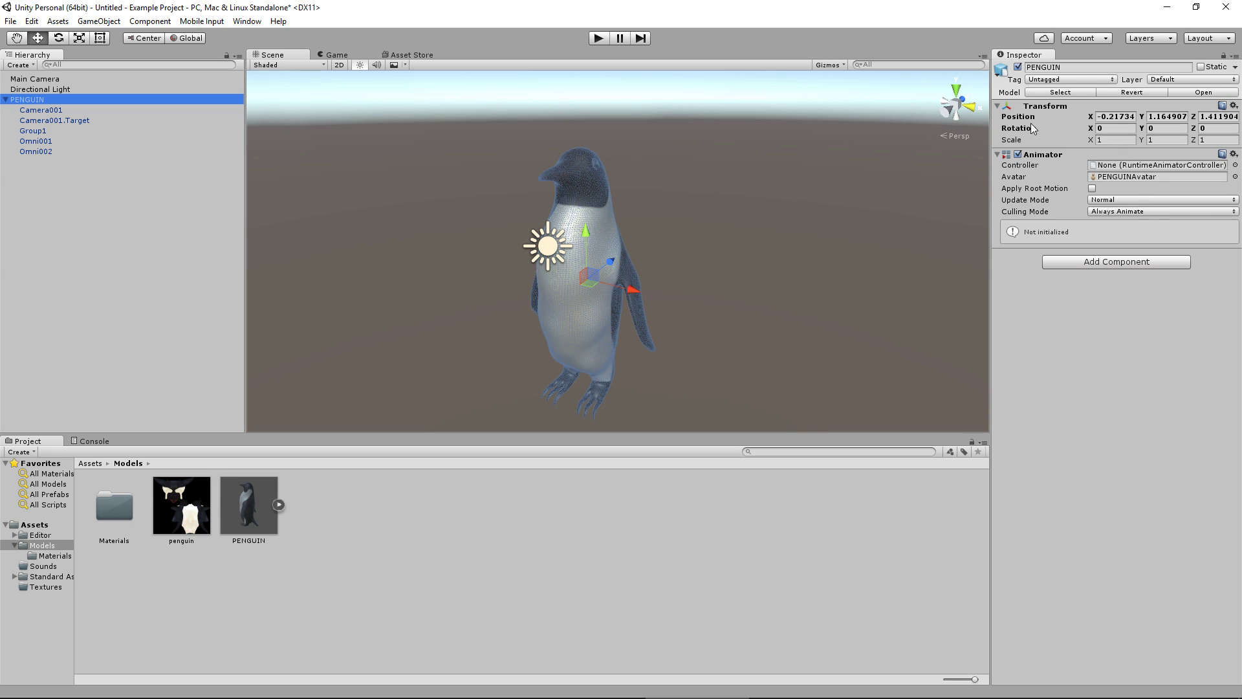
pyautogui.click(35, 131)
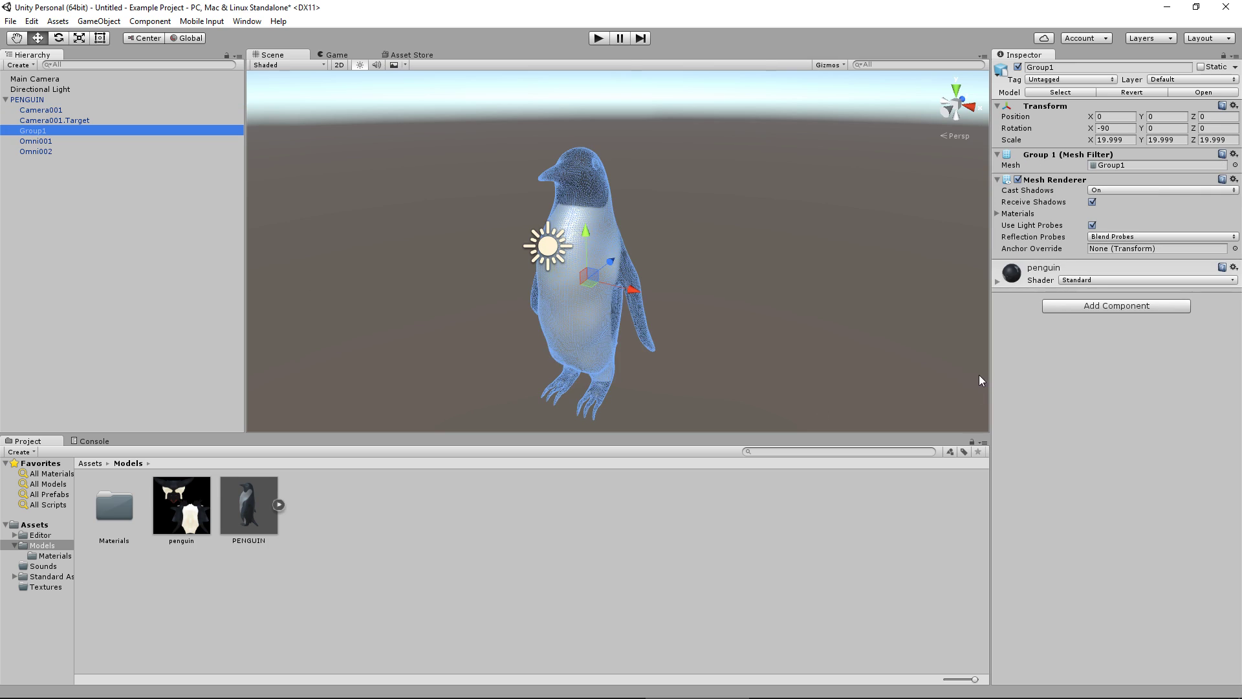
pyautogui.scroll(3, 697, 293)
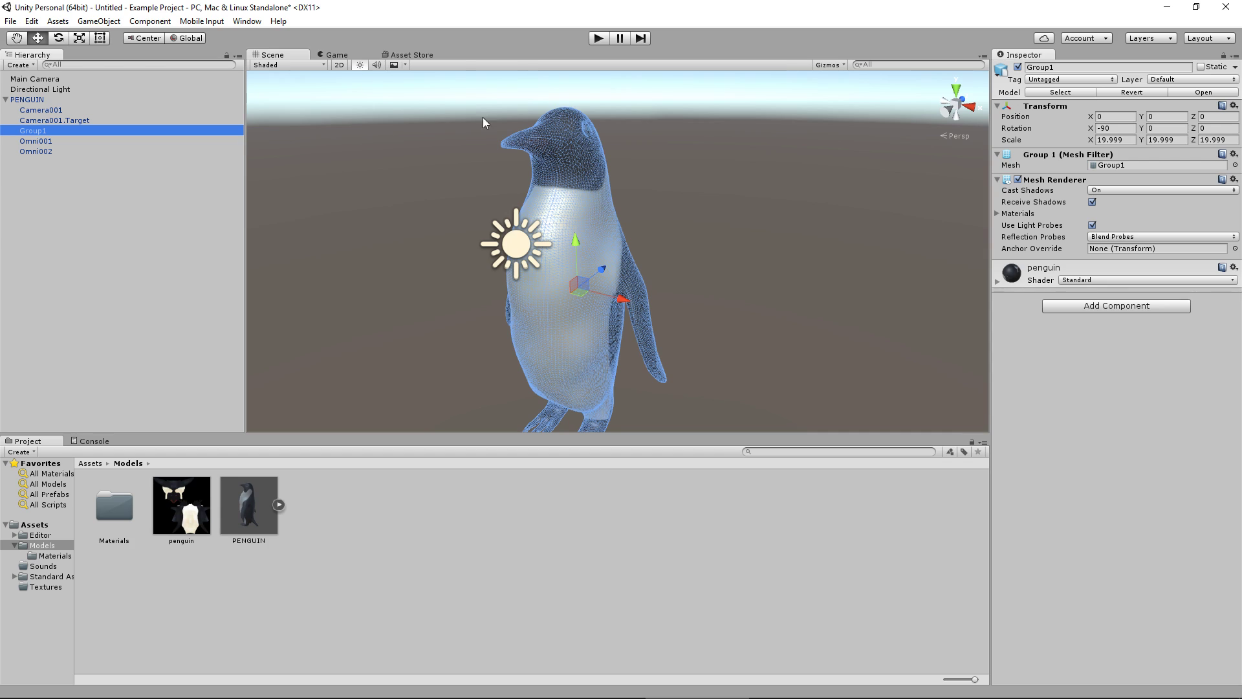
# Step: Add a Rigidbody component to the PENGUIN object and briefly run the scene to test it
pyautogui.click(27, 98)
pyautogui.click(1108, 265)
pyautogui.write('rigi')
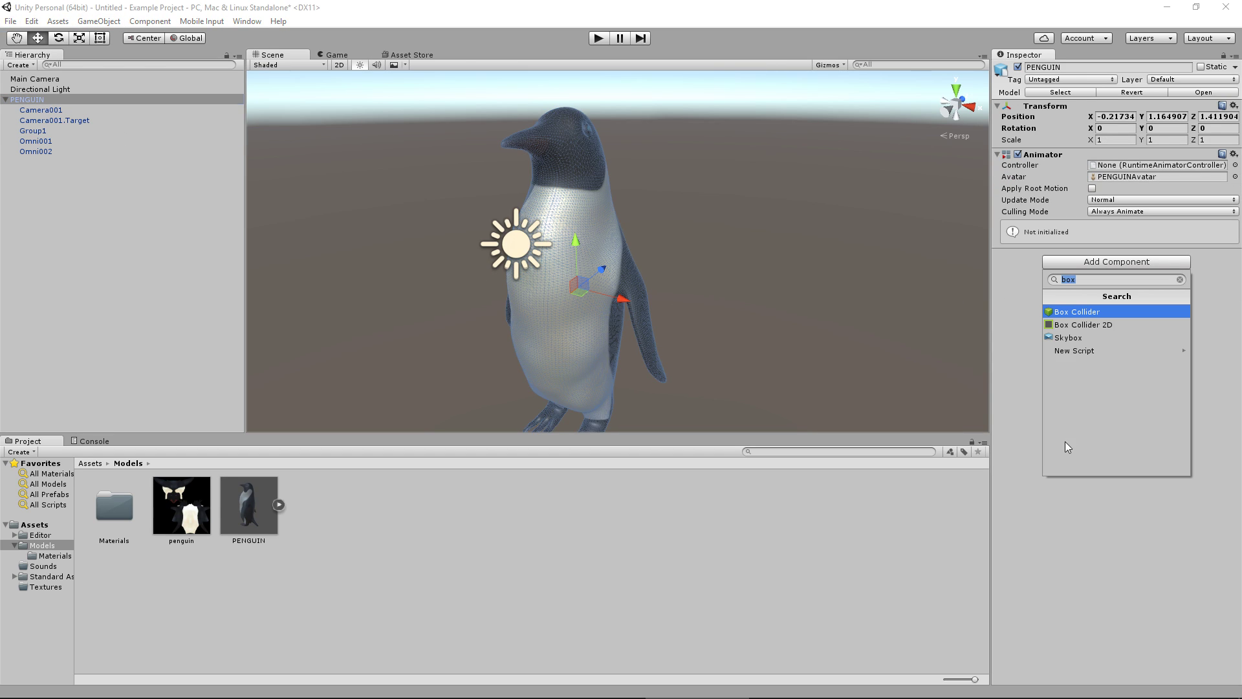
pyautogui.press('Return')
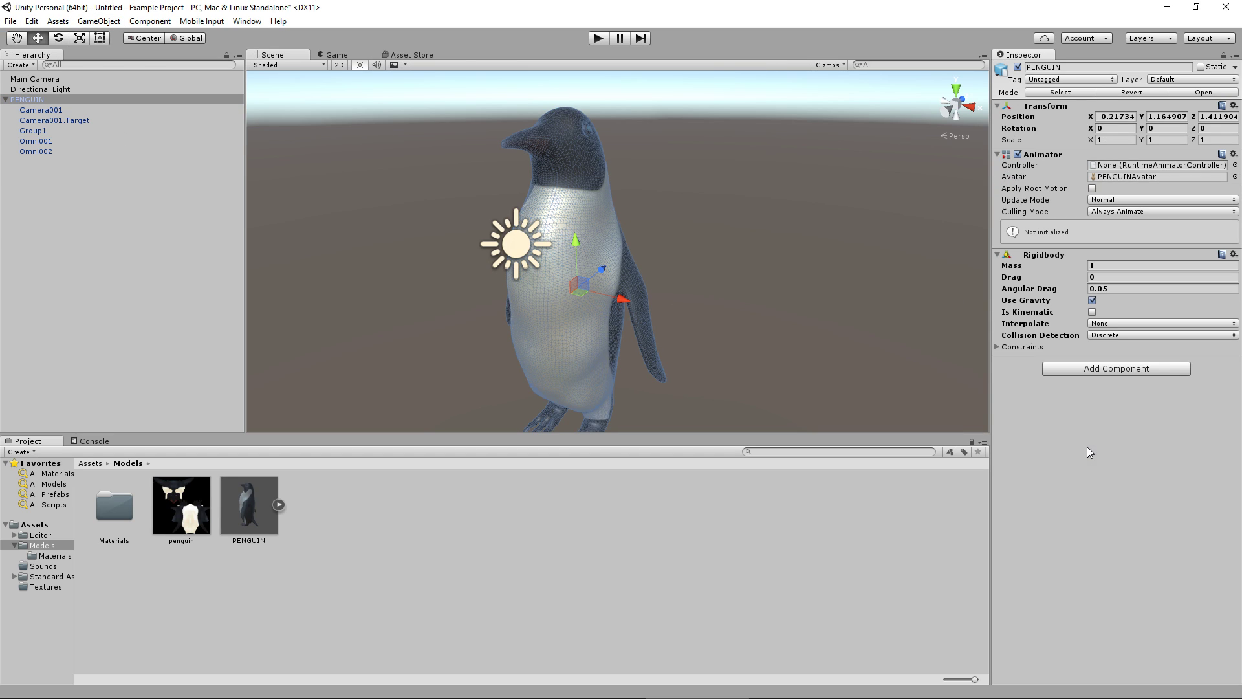
pyautogui.click(593, 39)
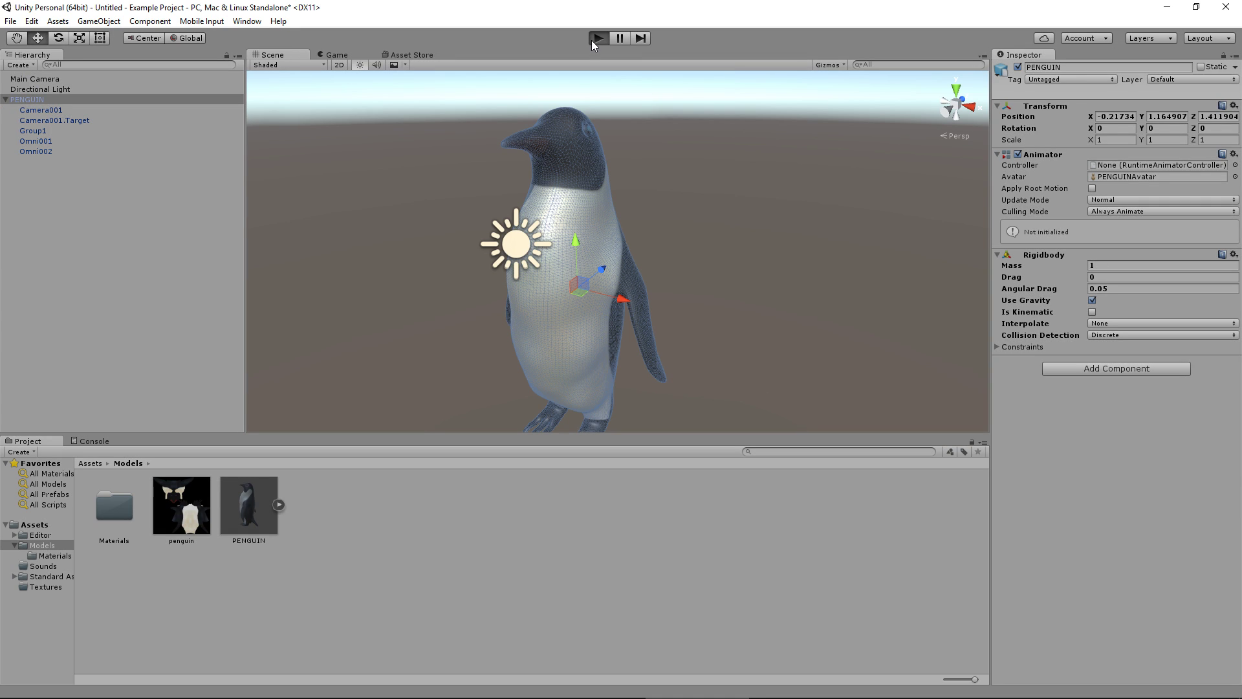
pyautogui.click(594, 42)
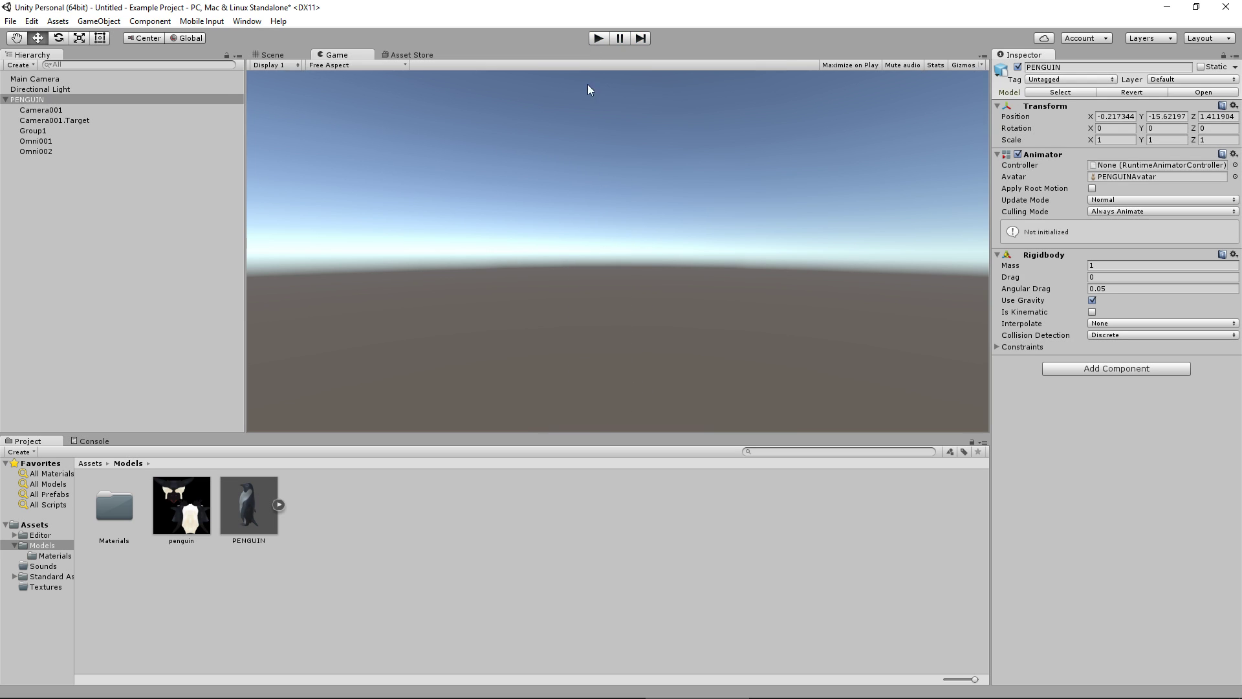
# Step: Go up to the project's root Assets folder and open the Textures folder
pyautogui.moveTo(465, 357); pyautogui.dragTo(564, 279, button='middle')
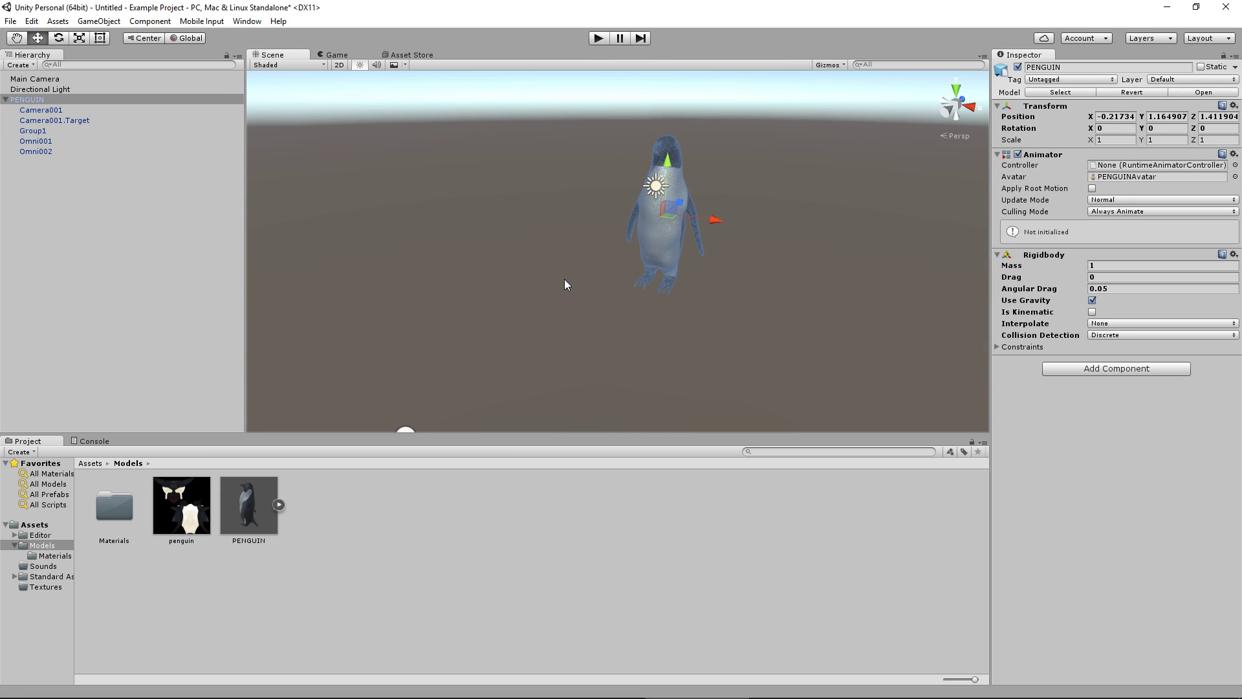
pyautogui.scroll(-4, 569, 272)
pyautogui.click(90, 462)
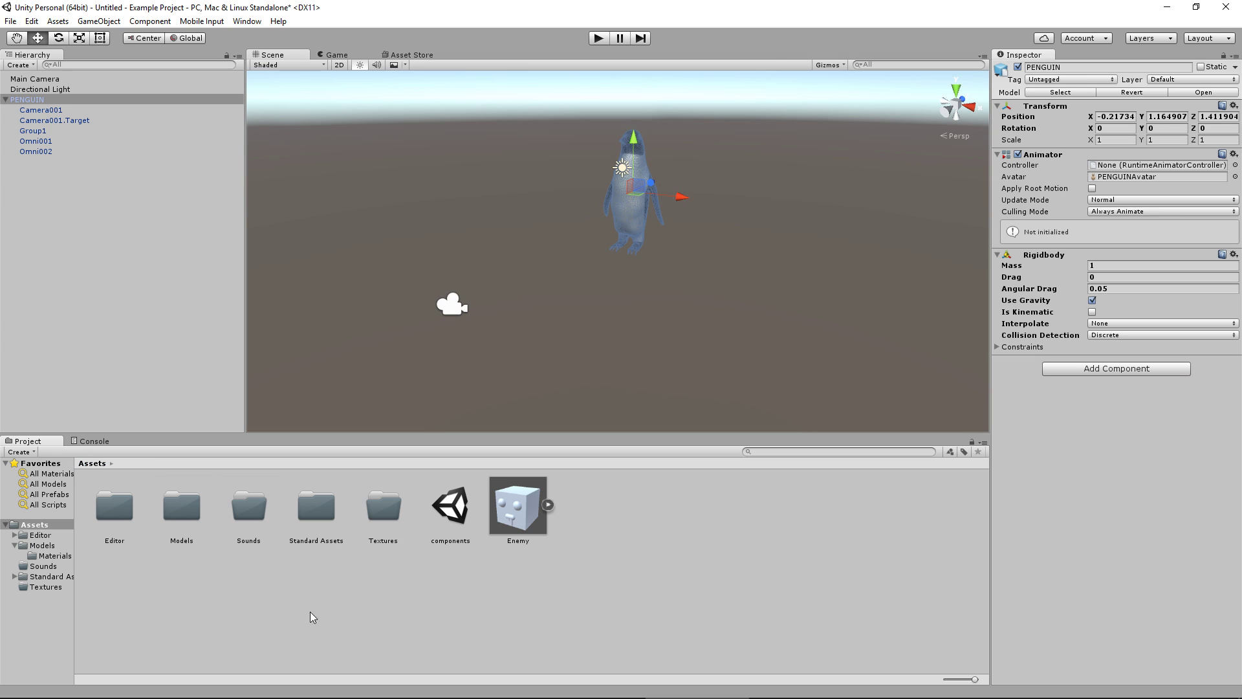
pyautogui.doubleClick(389, 503)
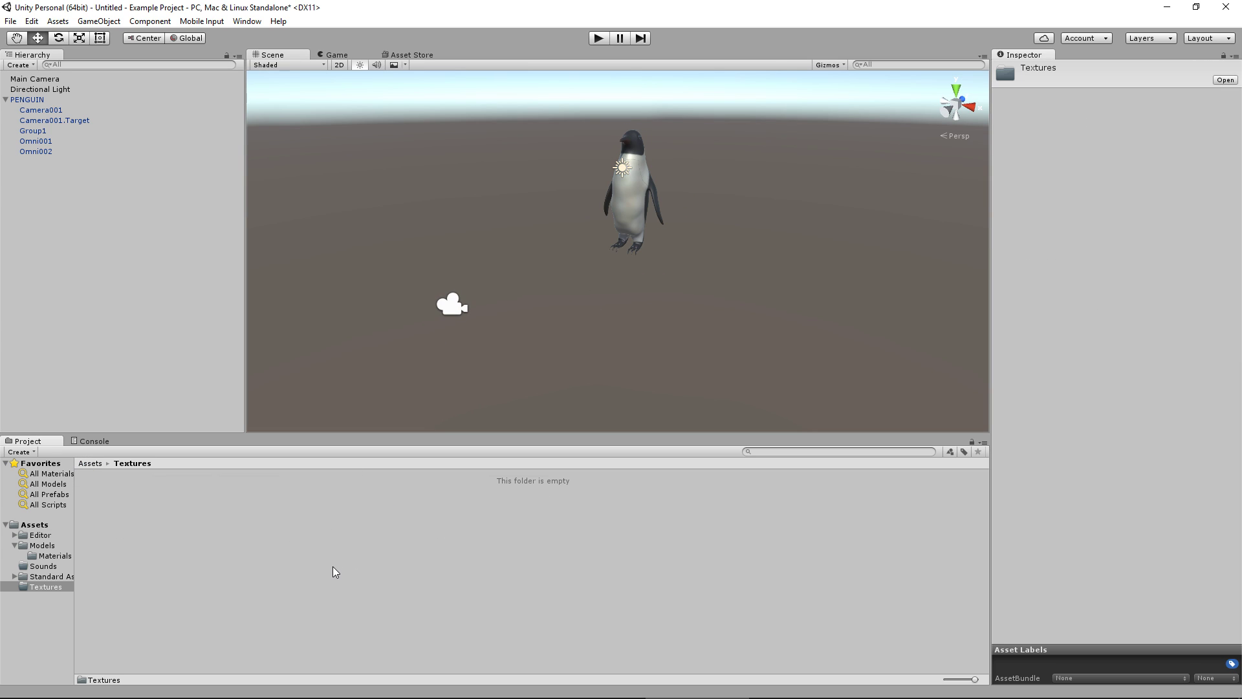
# Step: Switch to File Explorer, return from penguin.zip to the Downloads folder and select dead grass.jpg
pyautogui.hotkey('alt', 'Tab')
pyautogui.press('Tab')
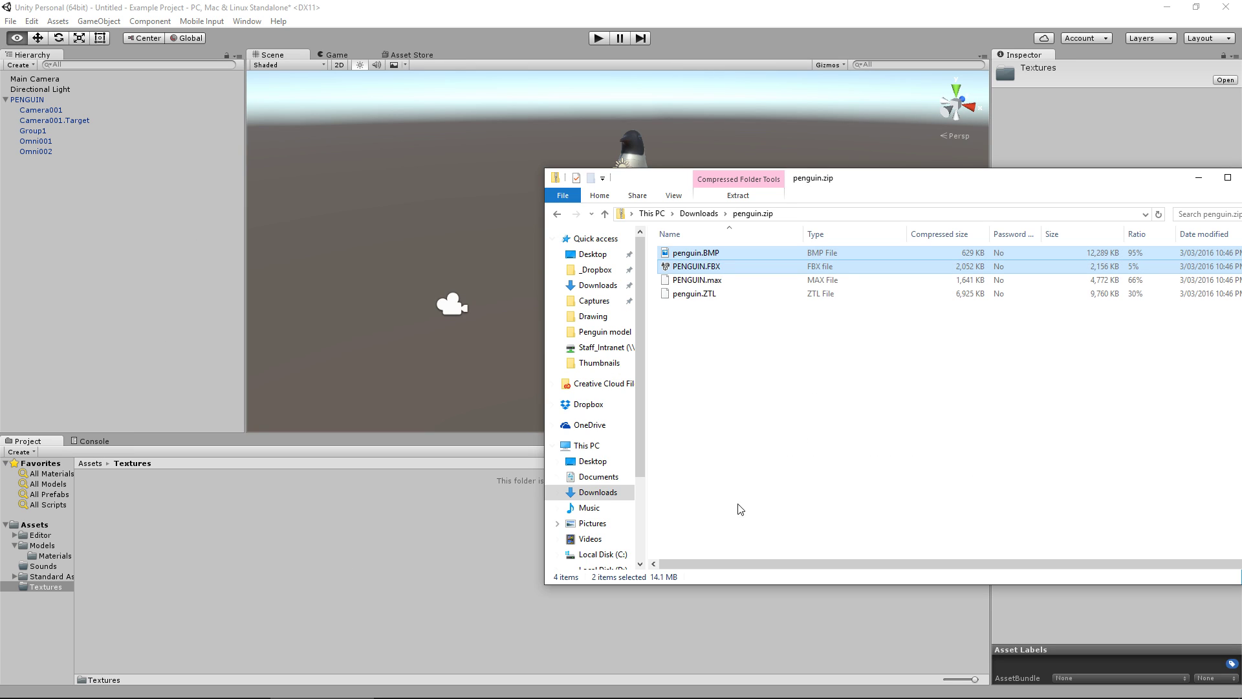
pyautogui.click(740, 509)
pyautogui.click(557, 214)
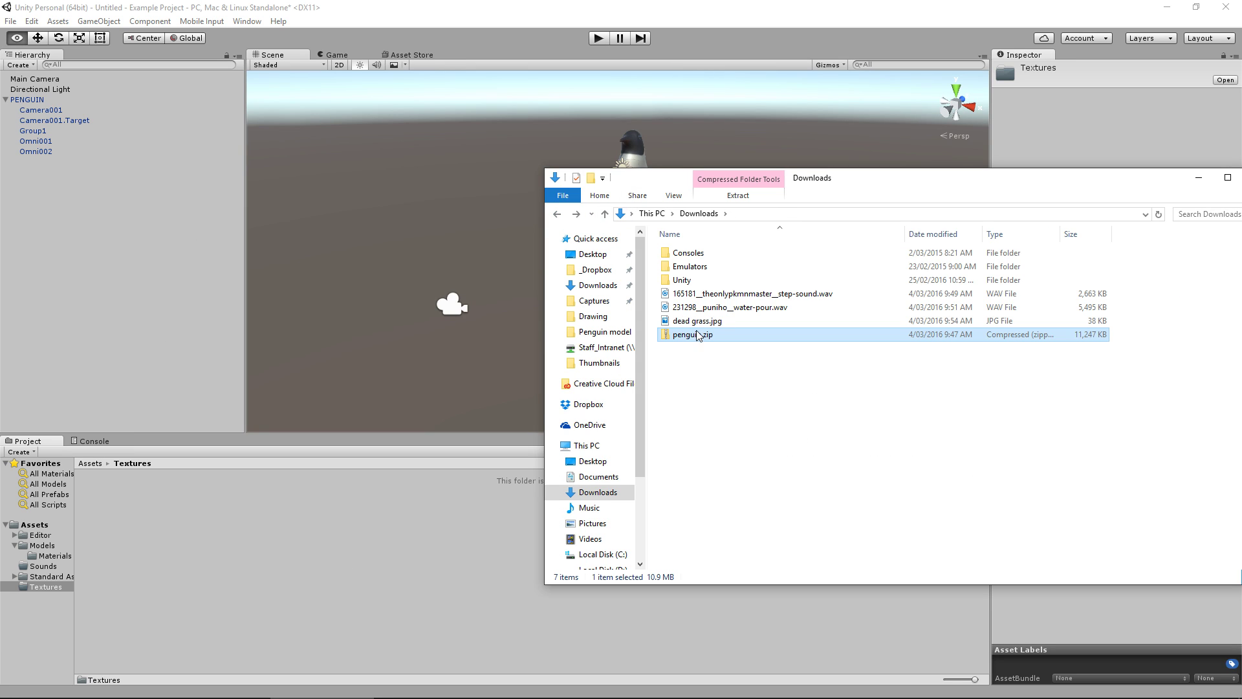
pyautogui.press('Up')
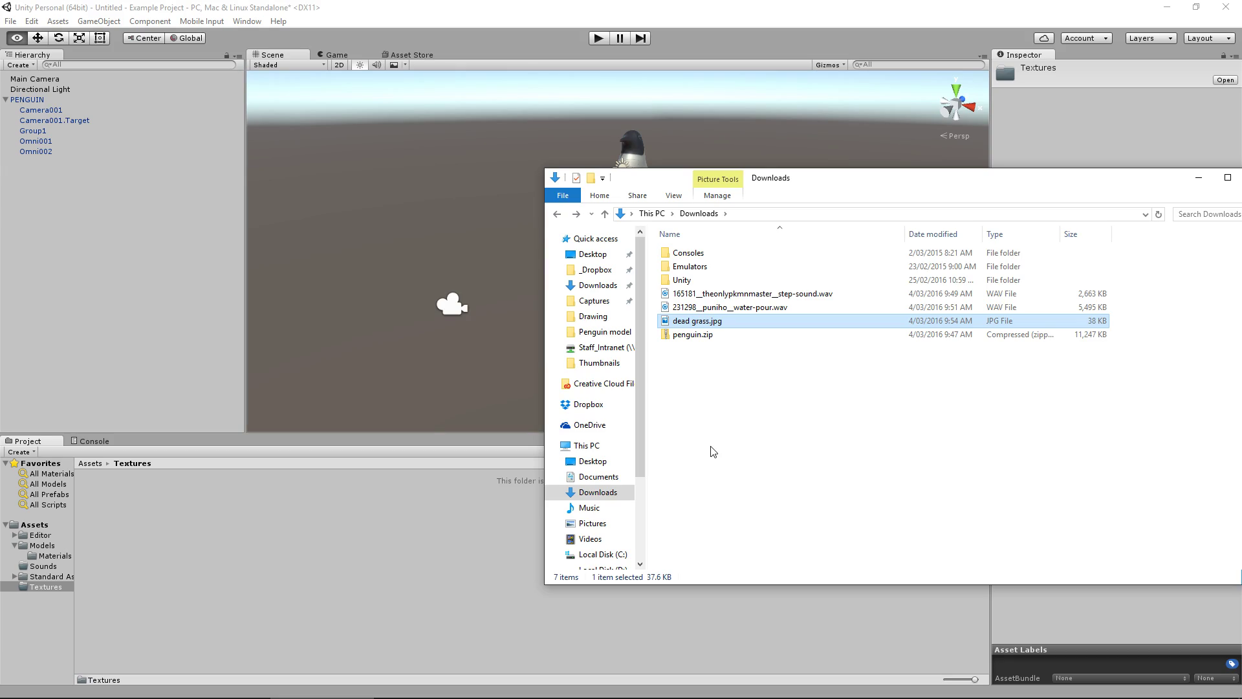
# Step: Switch to the browser's grass textures image search and open the preview of the seamless dead grass texture
pyautogui.hotkey('alt', 'Tab')
pyautogui.press('Tab')
pyautogui.press('Tab')
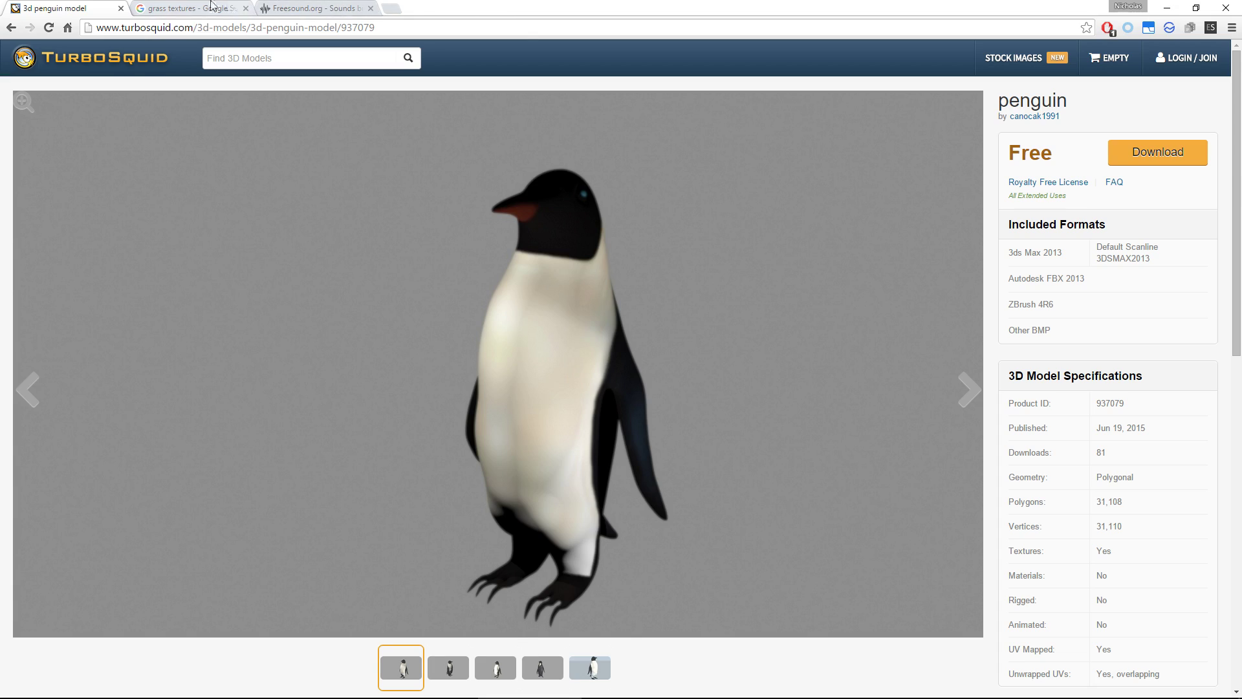
pyautogui.click(187, 8)
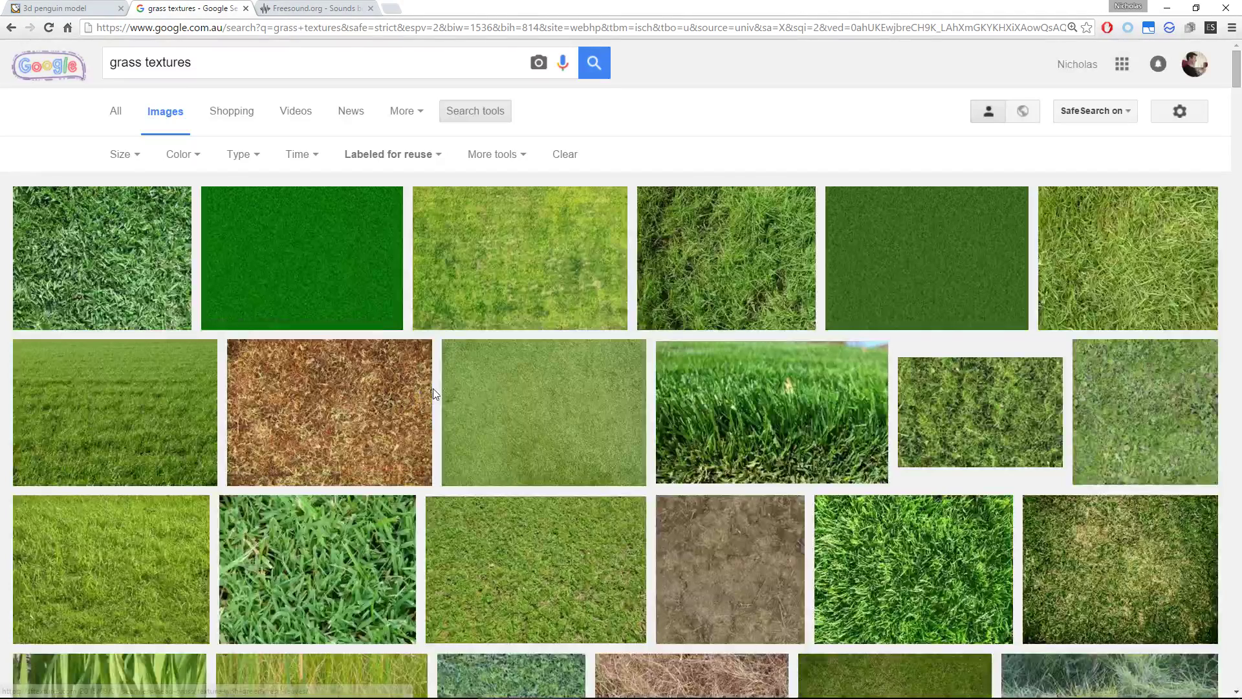
pyautogui.scroll(-10, 621, 362)
pyautogui.click(278, 363)
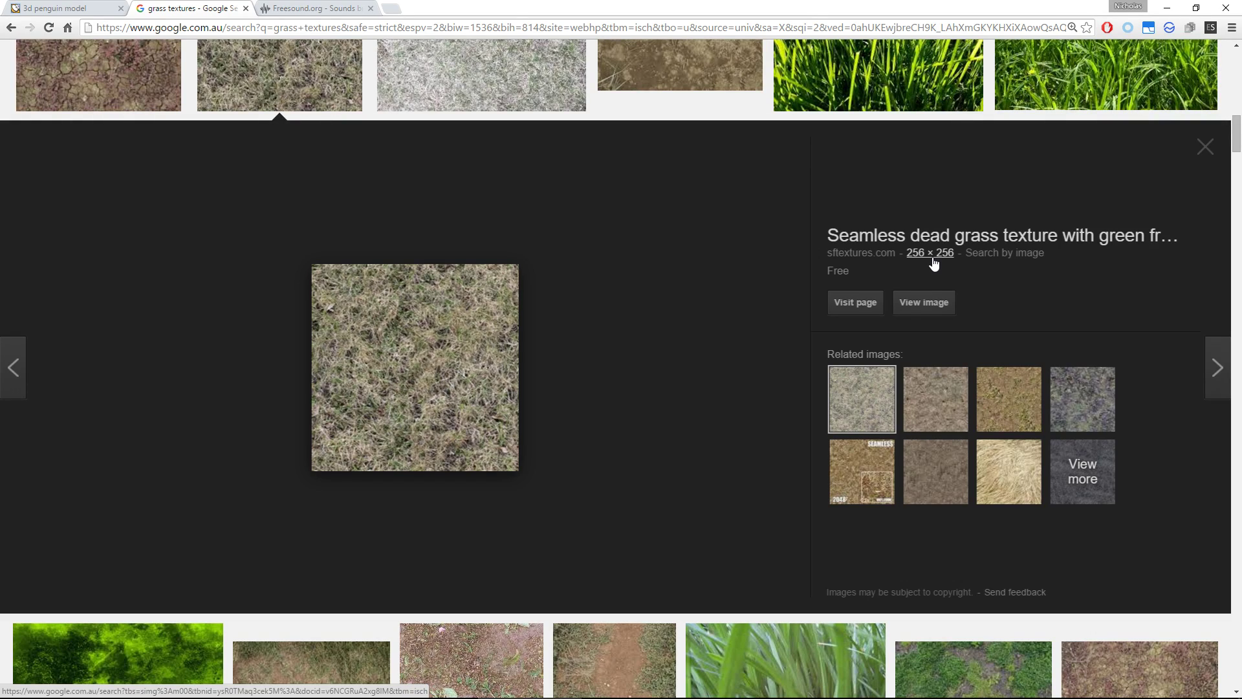
# Step: Open Calculator, work out successive powers of two up to 2,048 by repeated doubling, and close it
pyautogui.press('super+r')
pyautogui.write('calc')
pyautogui.press('Return')
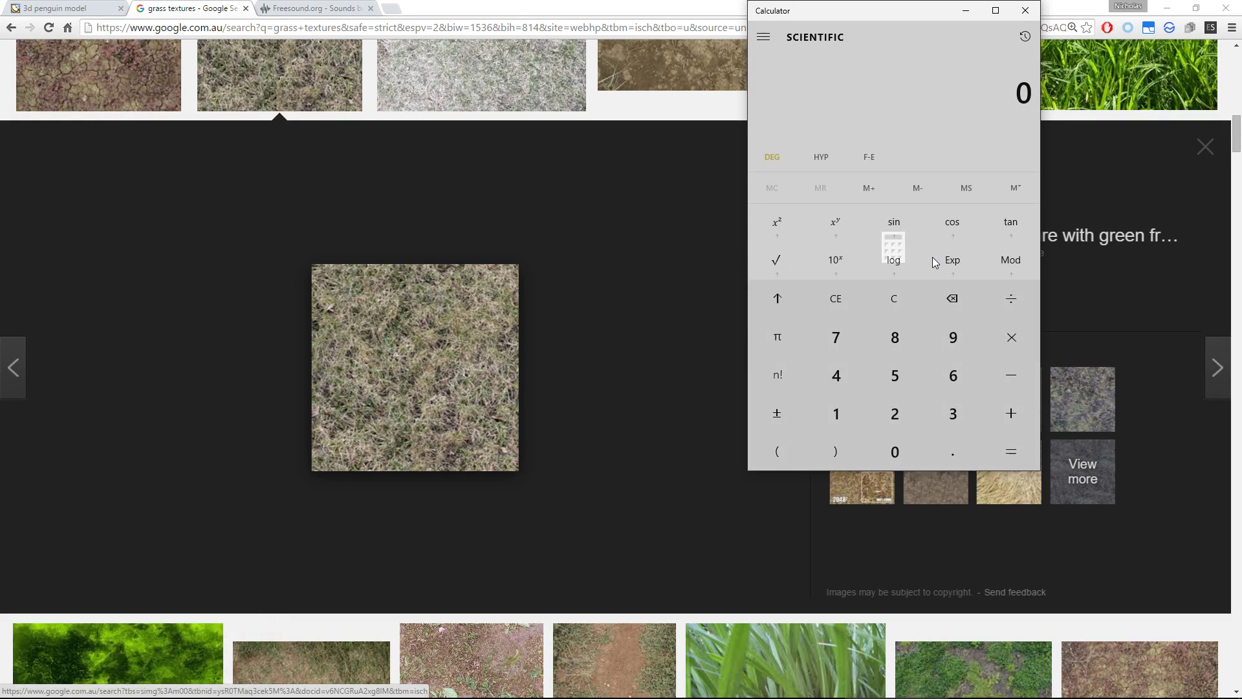
pyautogui.moveTo(898, 11); pyautogui.dragTo(649, 77)
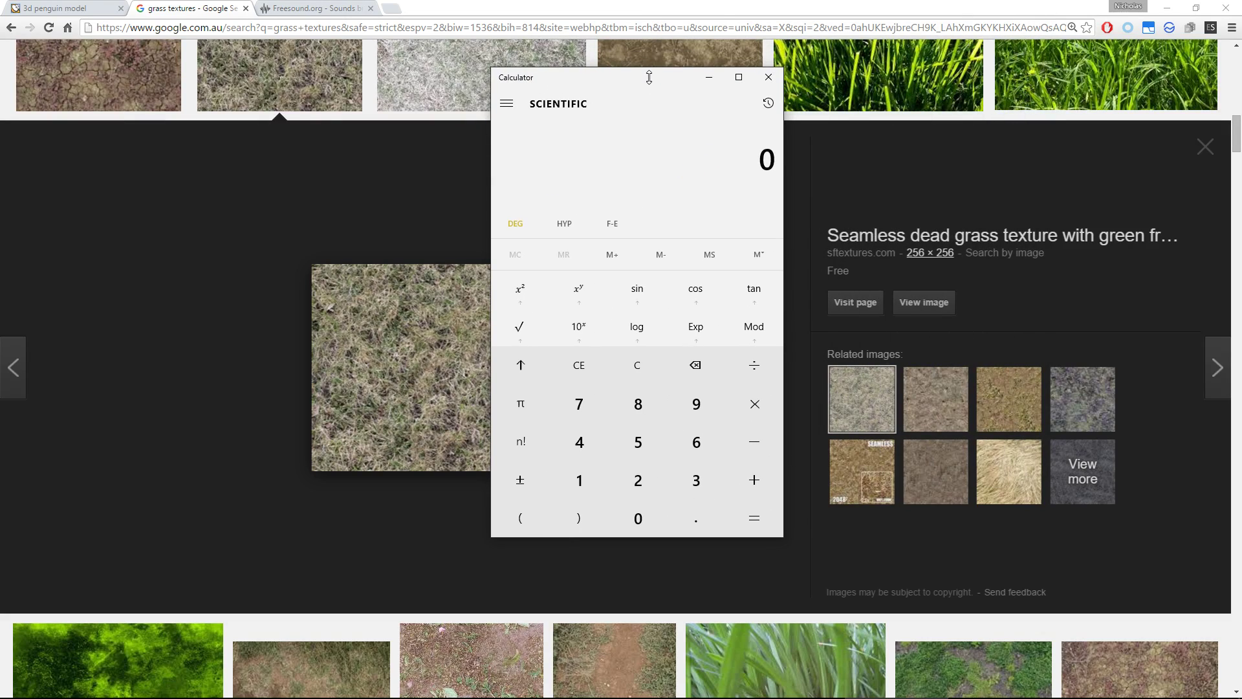
pyautogui.write('1*2*')
pyautogui.press('Return')
pyautogui.press('Return')
pyautogui.press('Return')
pyautogui.press('Return')
pyautogui.press('Return')
pyautogui.press('Return')
pyautogui.press('Return')
pyautogui.press('Return')
pyautogui.press('Return')
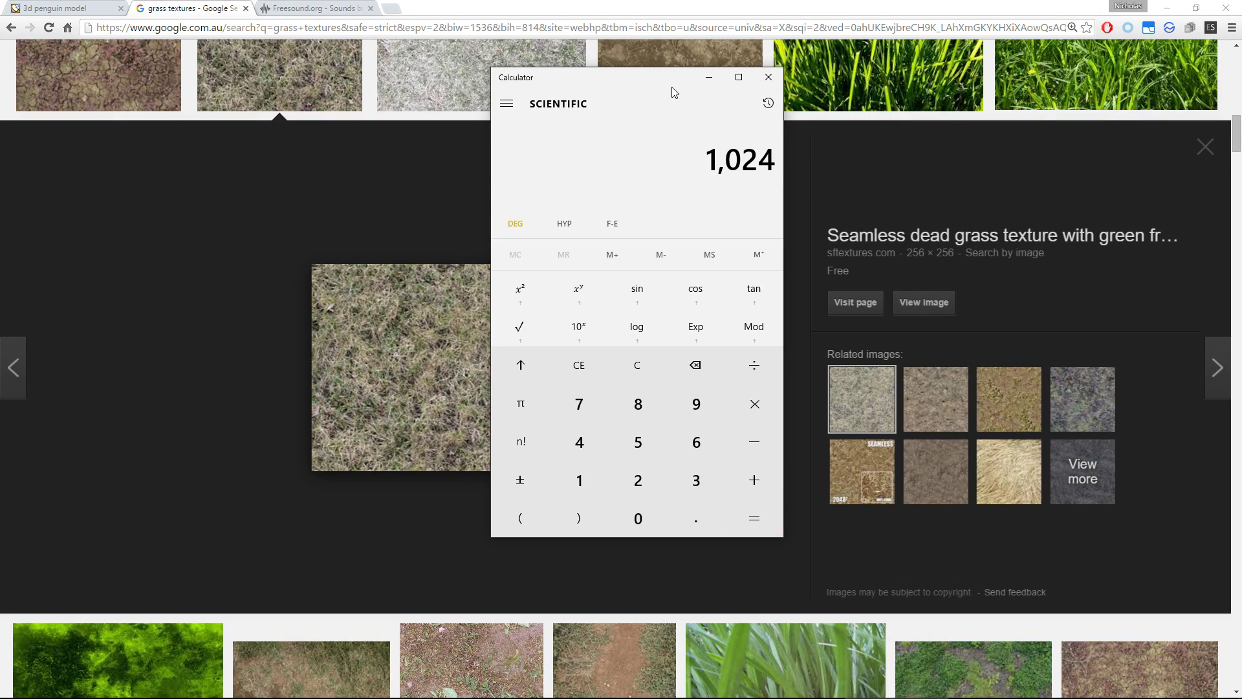
pyautogui.press('Return')
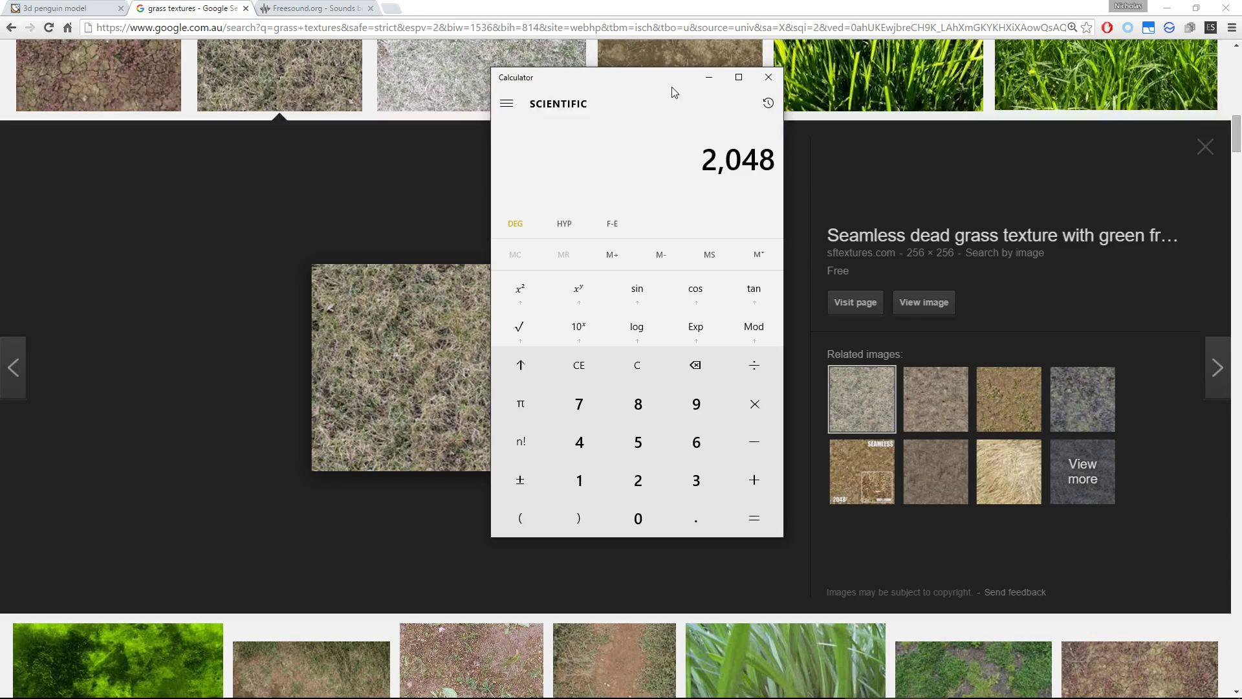
pyautogui.click(768, 77)
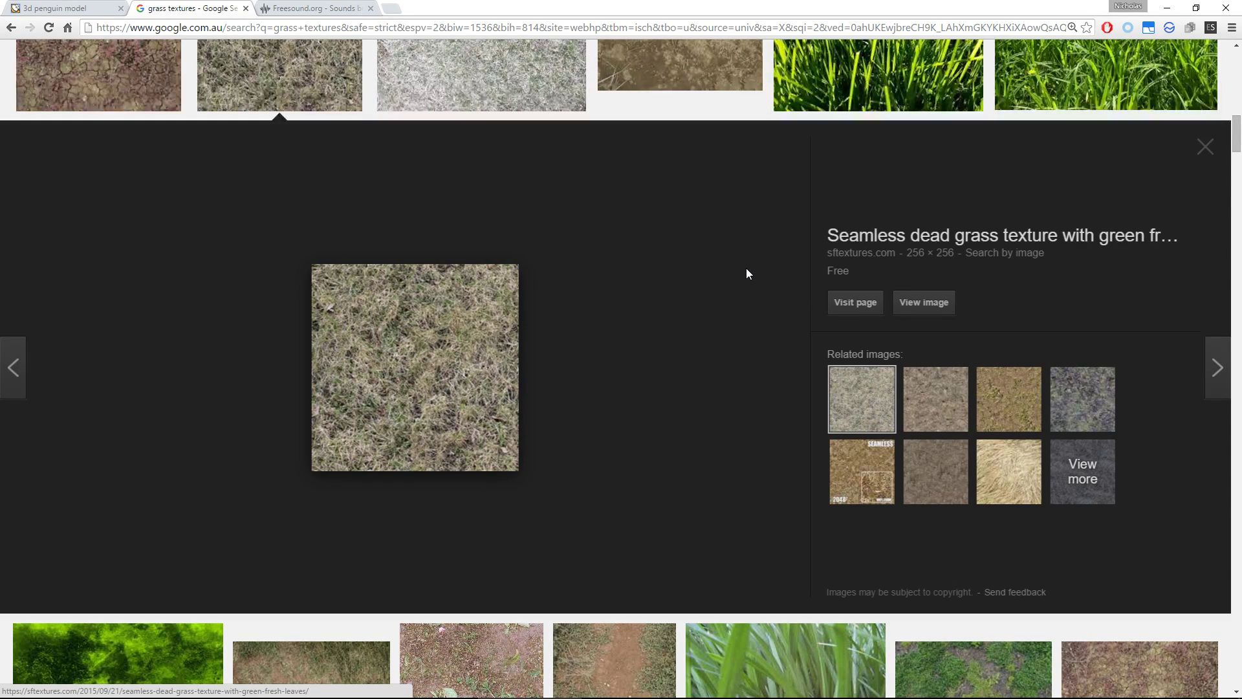
# Step: Import dead grass.jpg from the Downloads folder in File Explorer into the Unity project's Textures folder
pyautogui.hotkey('alt', 'Tab')
pyautogui.hotkey('alt', 'Tab')
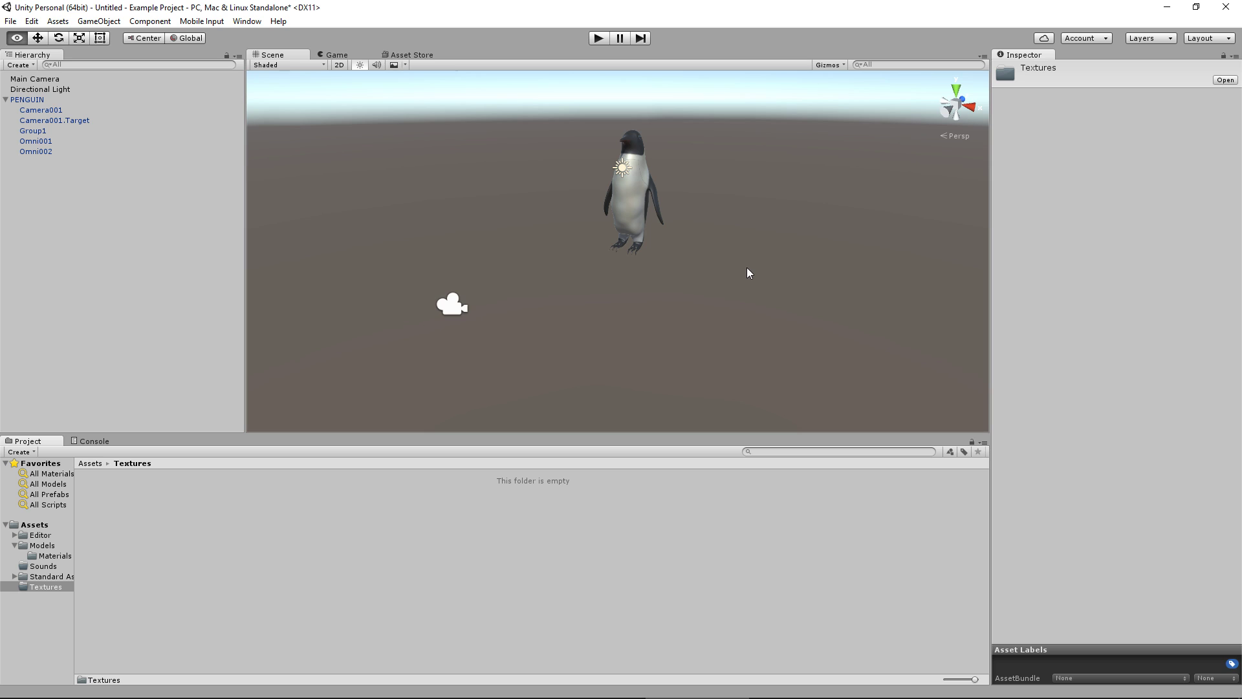
pyautogui.hotkey('alt', 'Tab')
pyautogui.hotkey('alt', 'Tab')
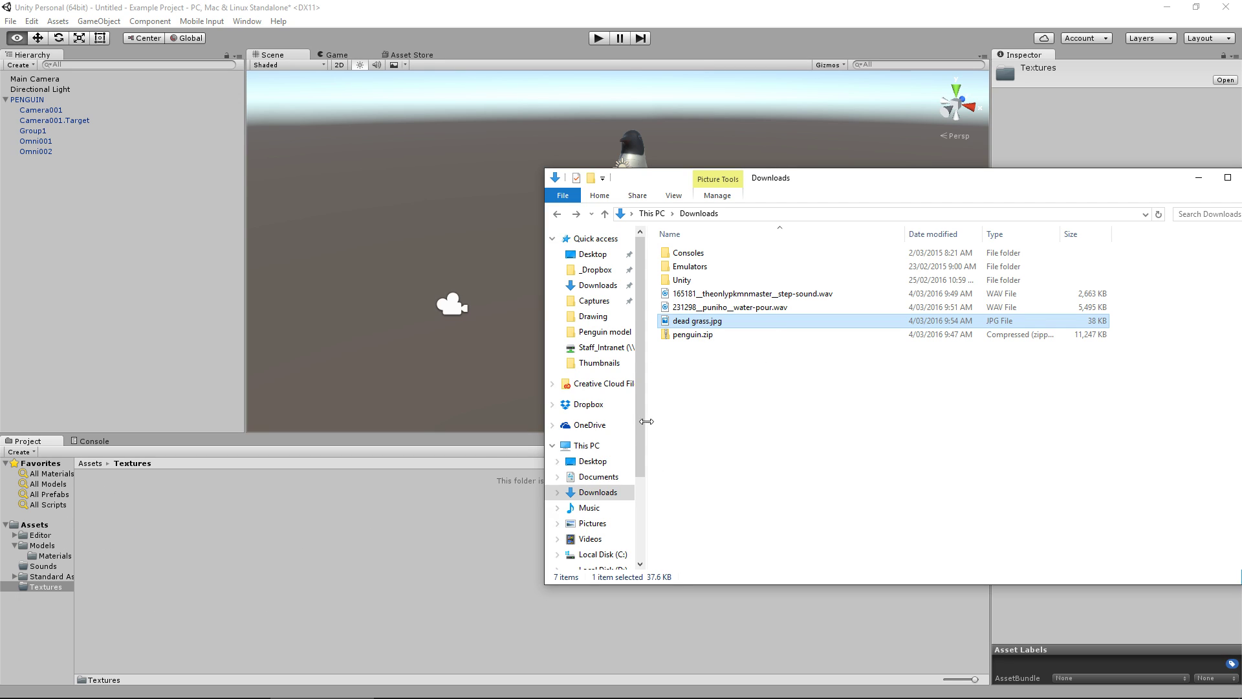
pyautogui.moveTo(697, 321); pyautogui.dragTo(218, 534)
pyautogui.click(439, 554)
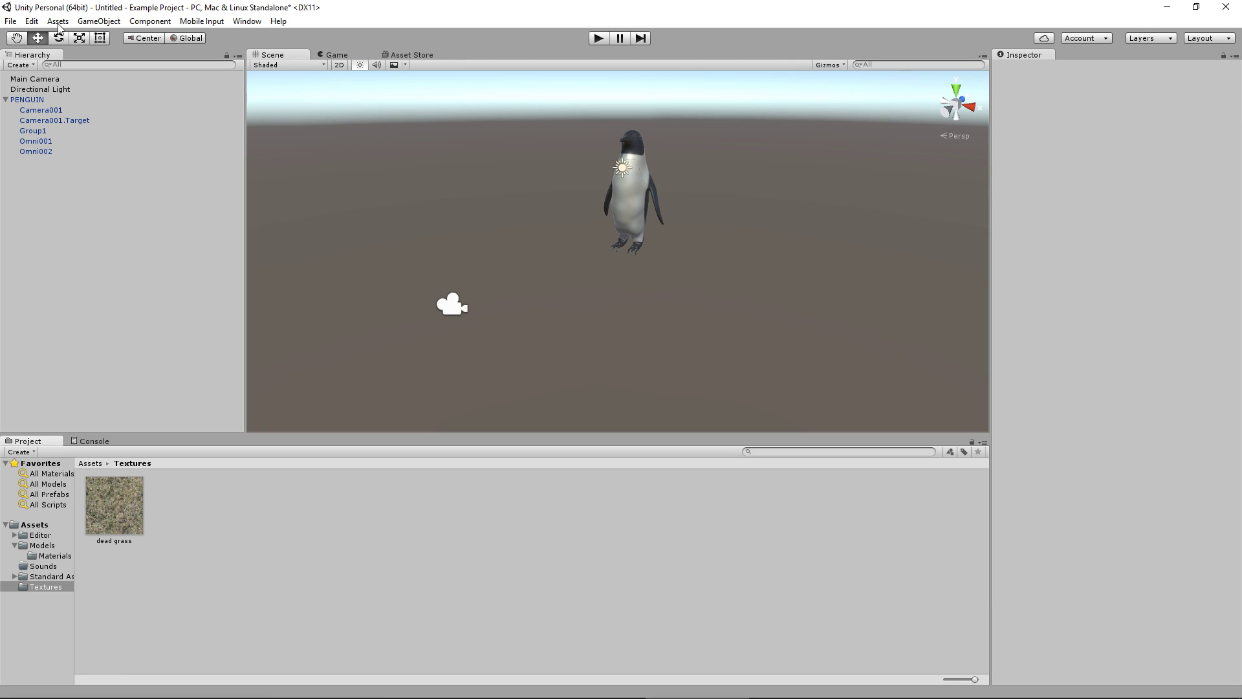
# Step: Create a 3D cube in the scene and apply the dead grass texture to it
pyautogui.click(5, 99)
pyautogui.rightClick(75, 165)
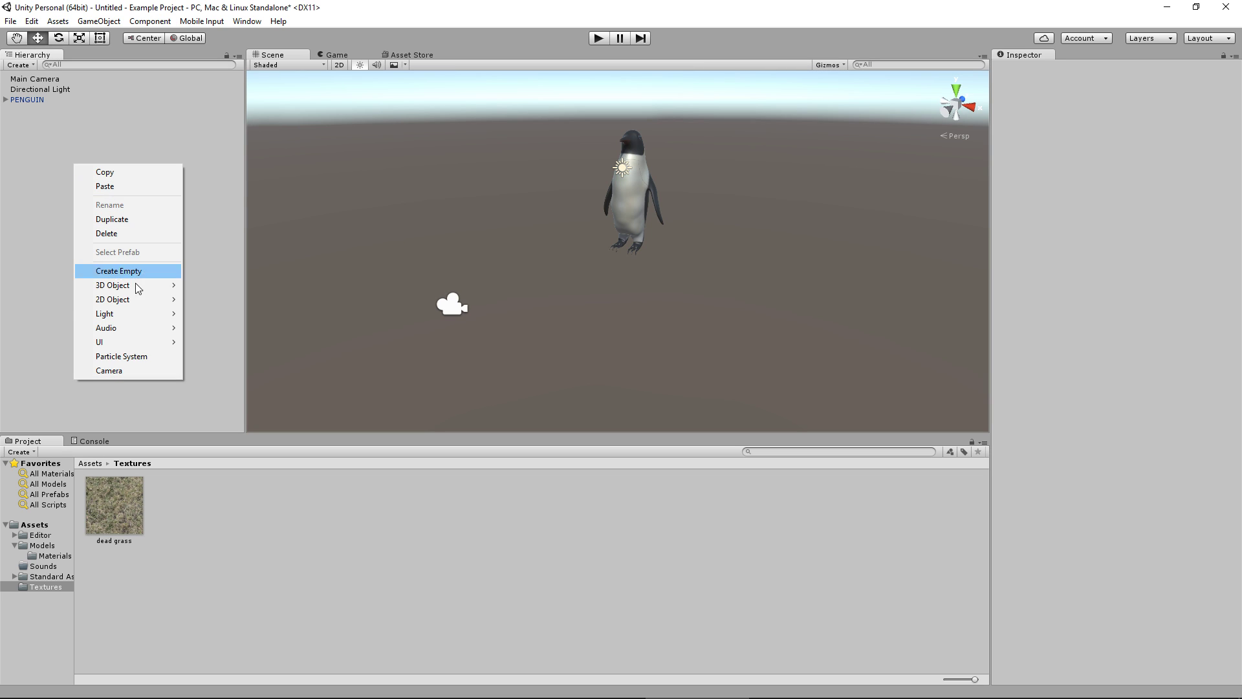
pyautogui.moveTo(136, 285)
pyautogui.click(214, 285)
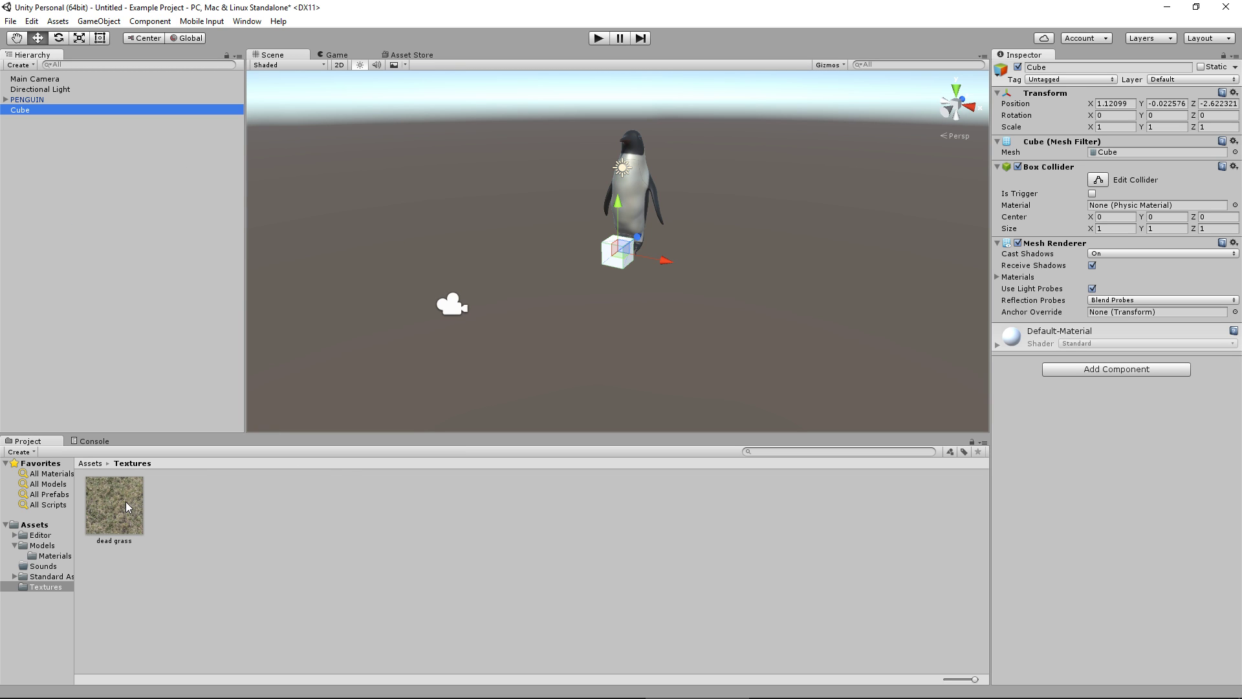
pyautogui.click(51, 111)
pyautogui.moveTo(114, 505); pyautogui.dragTo(618, 252)
pyautogui.scroll(5, 645, 302)
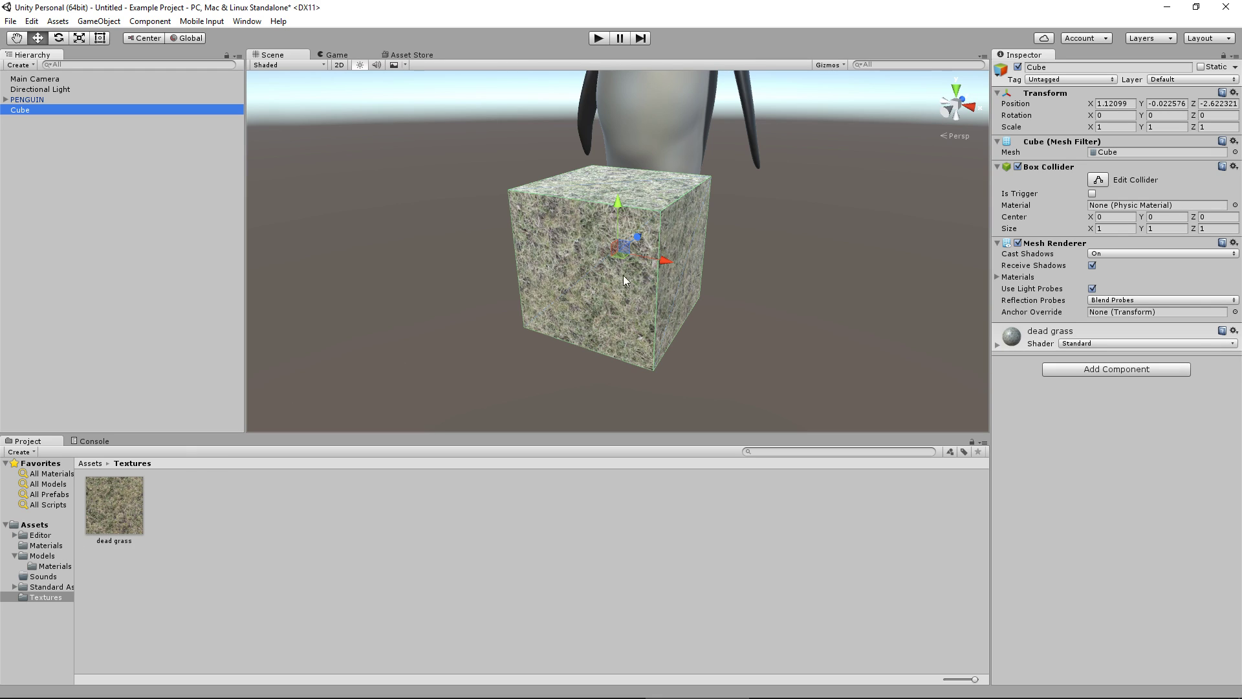
# Step: Review the dead grass material in the Materials folder and return to the Textures folder
pyautogui.click(63, 544)
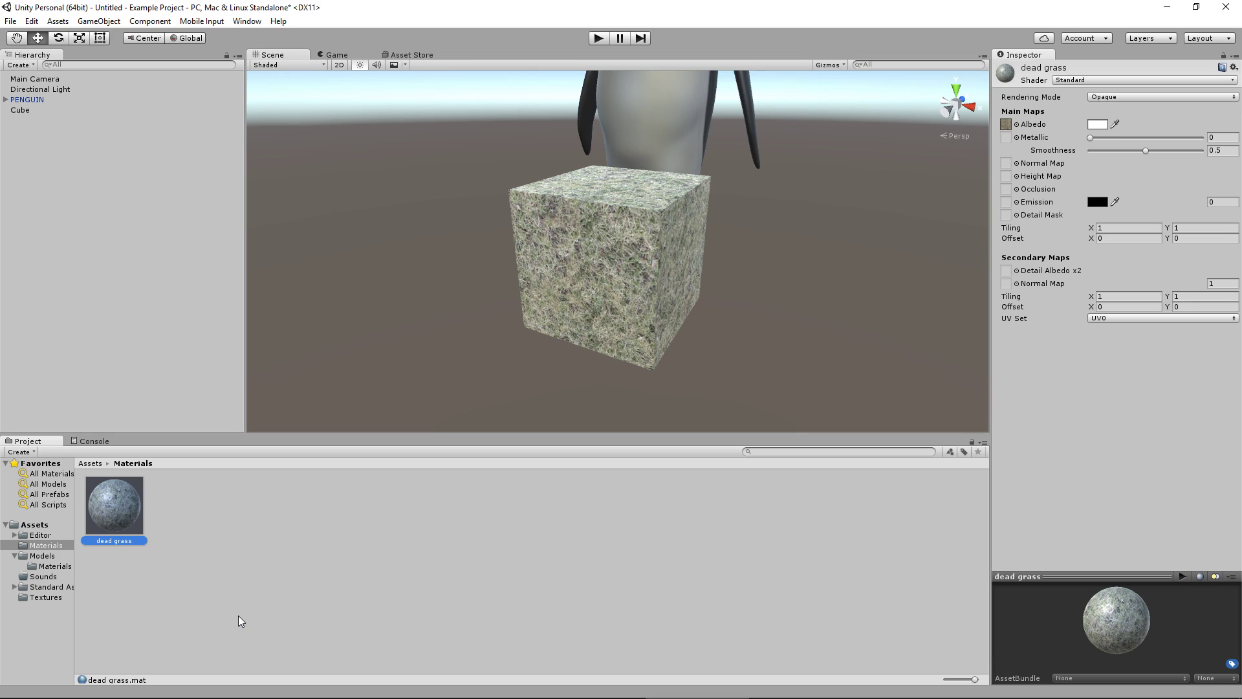
pyautogui.click(46, 598)
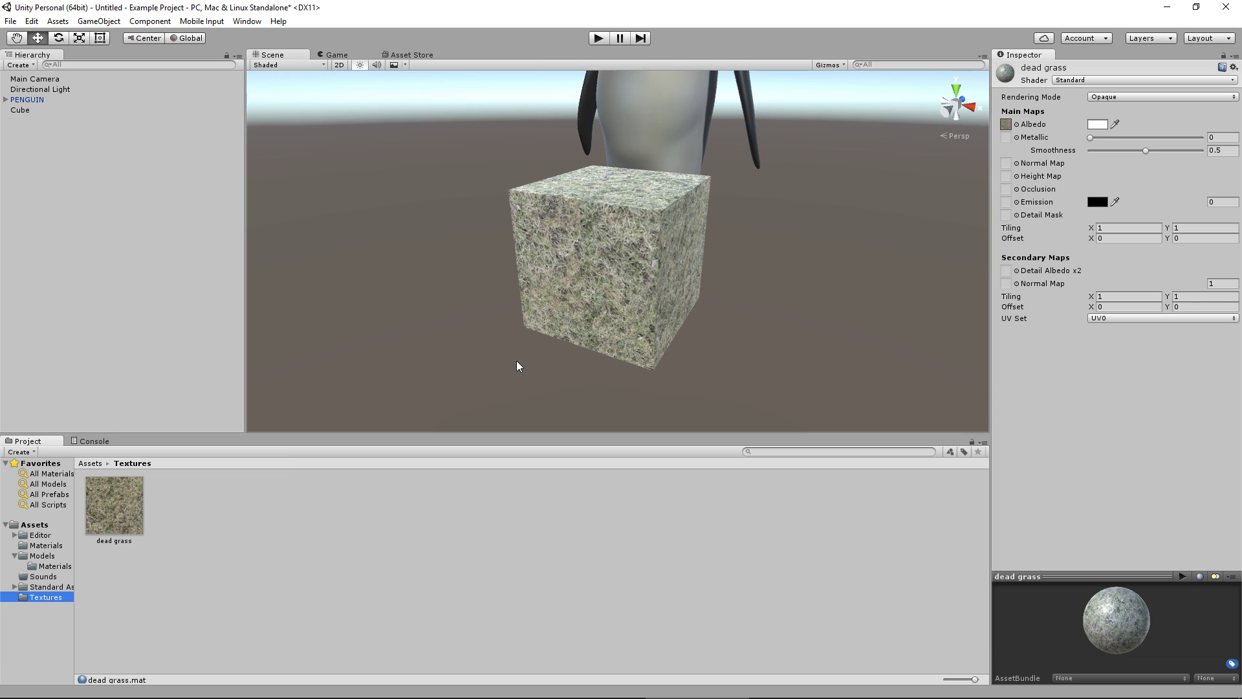
pyautogui.scroll(-10, 516, 366)
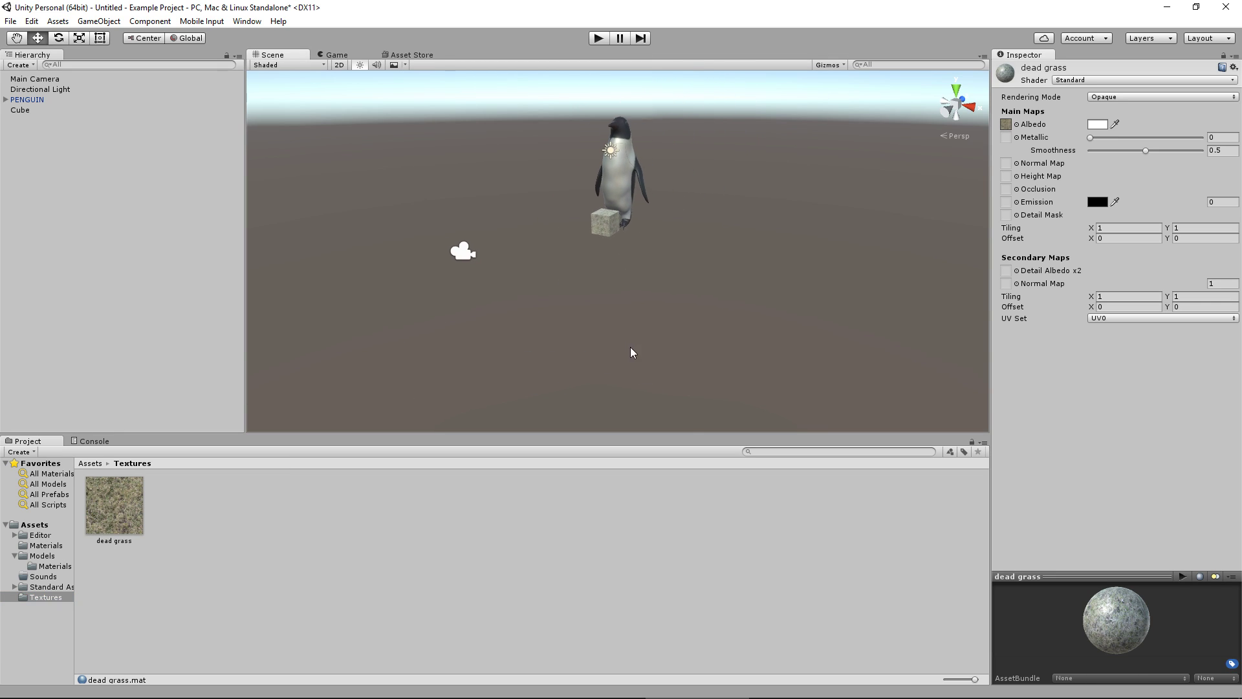
# Step: Create a 3D plane at about Z -7.35 in front of the penguin and cover it with the dead grass texture
pyautogui.rightClick(84, 178)
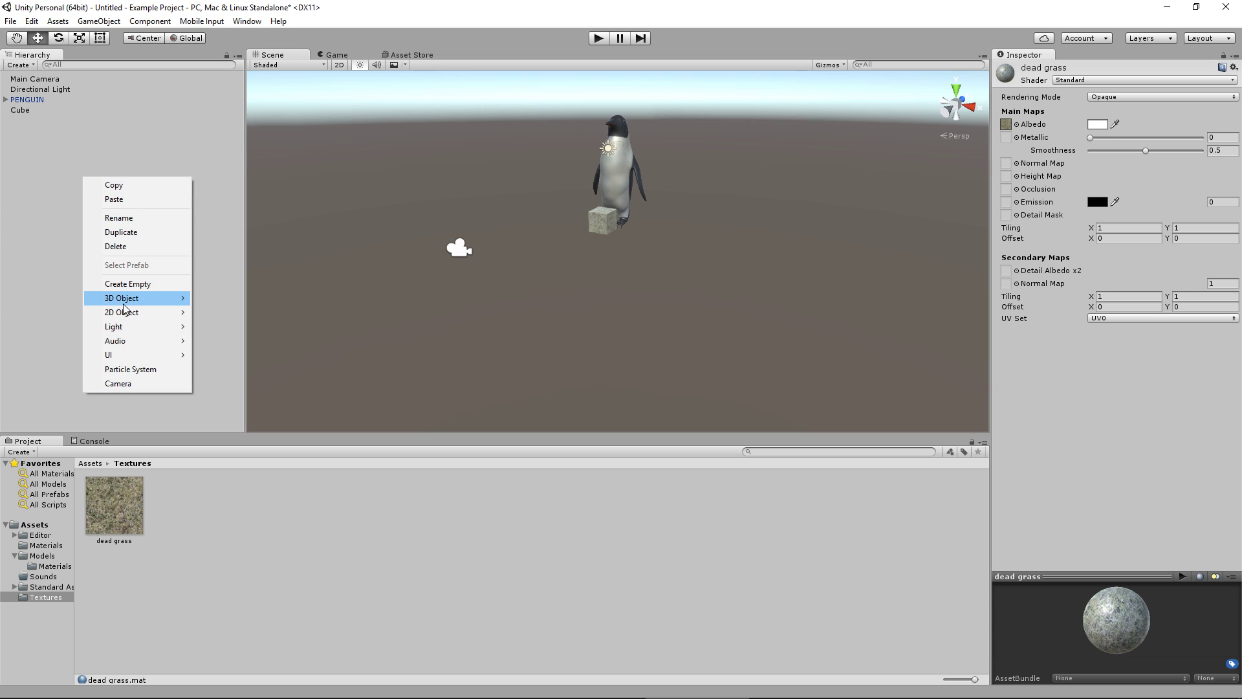
pyautogui.click(227, 358)
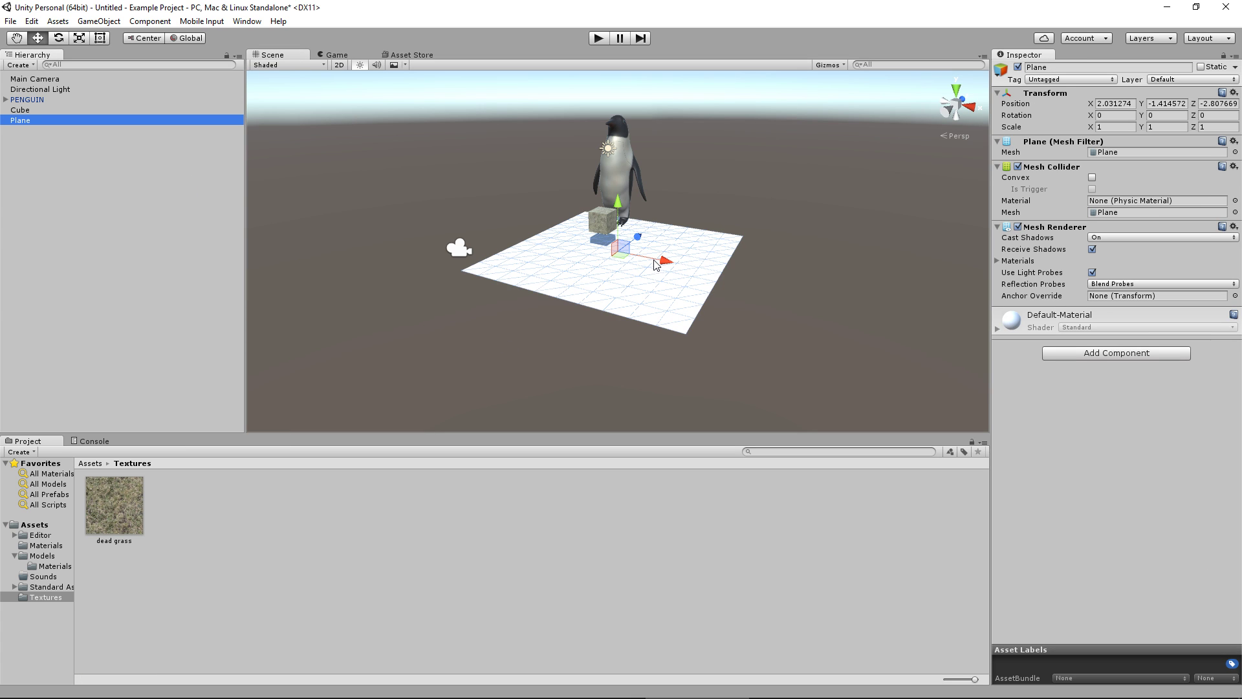
pyautogui.moveTo(640, 238); pyautogui.dragTo(582, 285)
pyautogui.moveTo(114, 505); pyautogui.dragTo(531, 367)
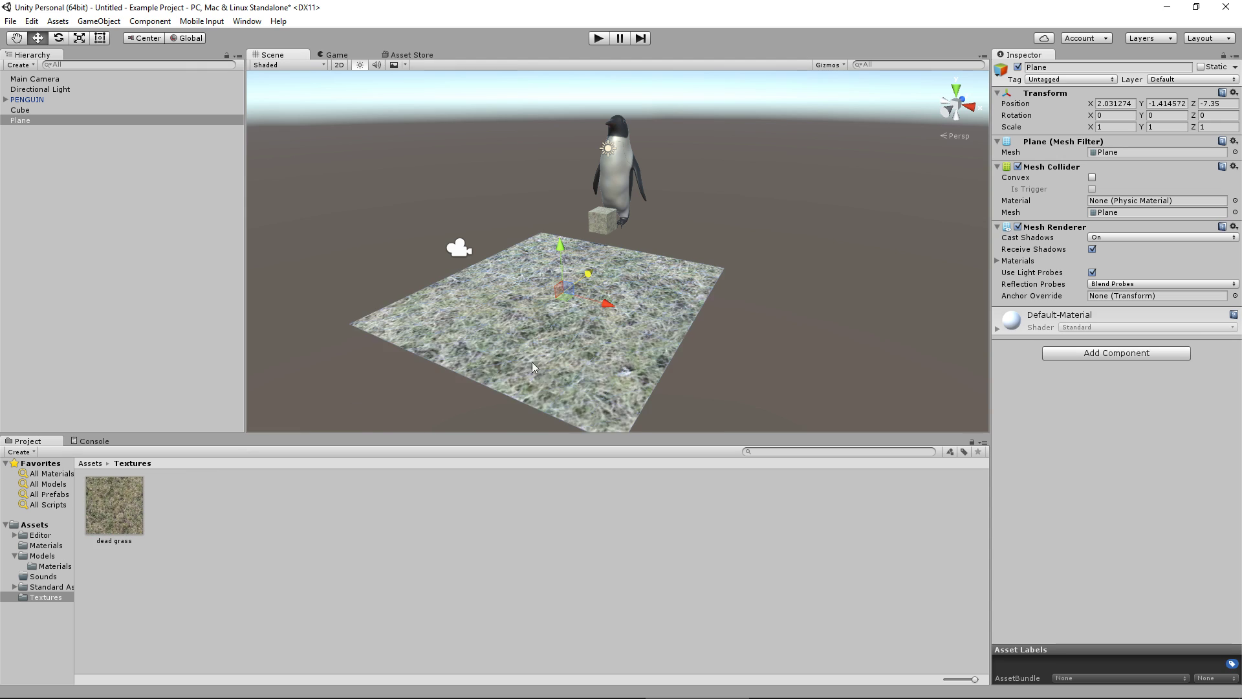
pyautogui.scroll(5, 536, 374)
pyautogui.moveTo(535, 385); pyautogui.dragTo(457, 380, button='right')
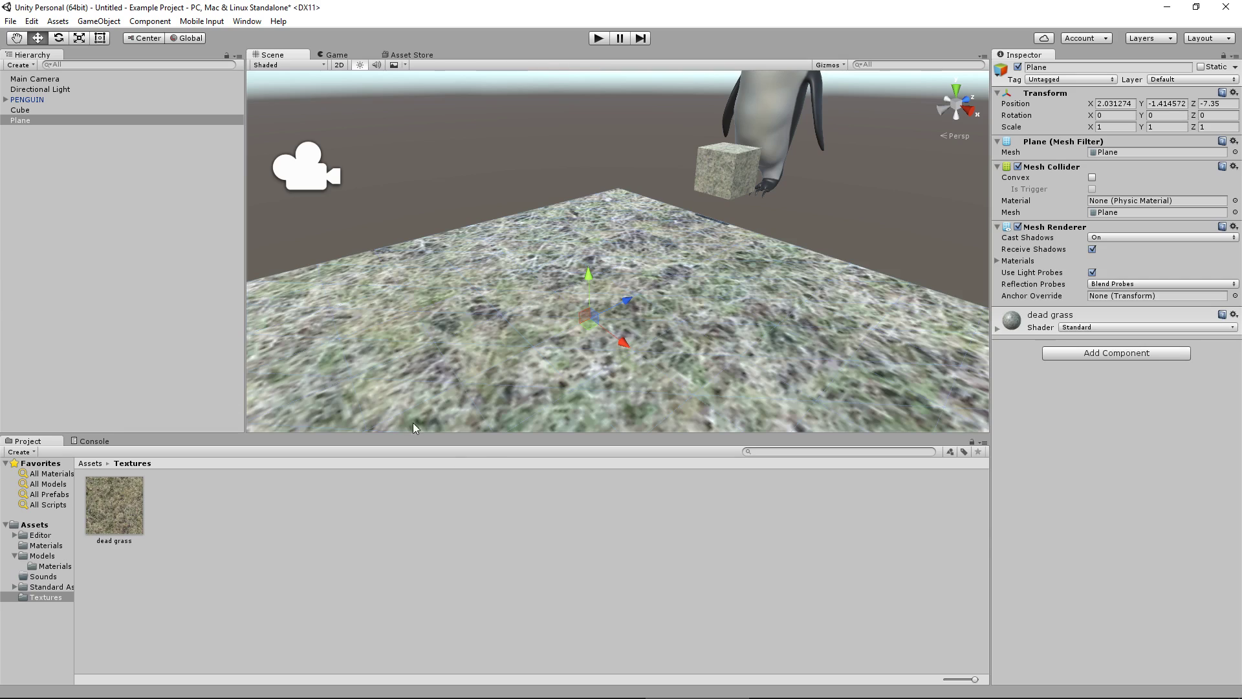
pyautogui.scroll(-3, 589, 369)
pyautogui.moveTo(589, 369); pyautogui.dragTo(712, 259, button='middle')
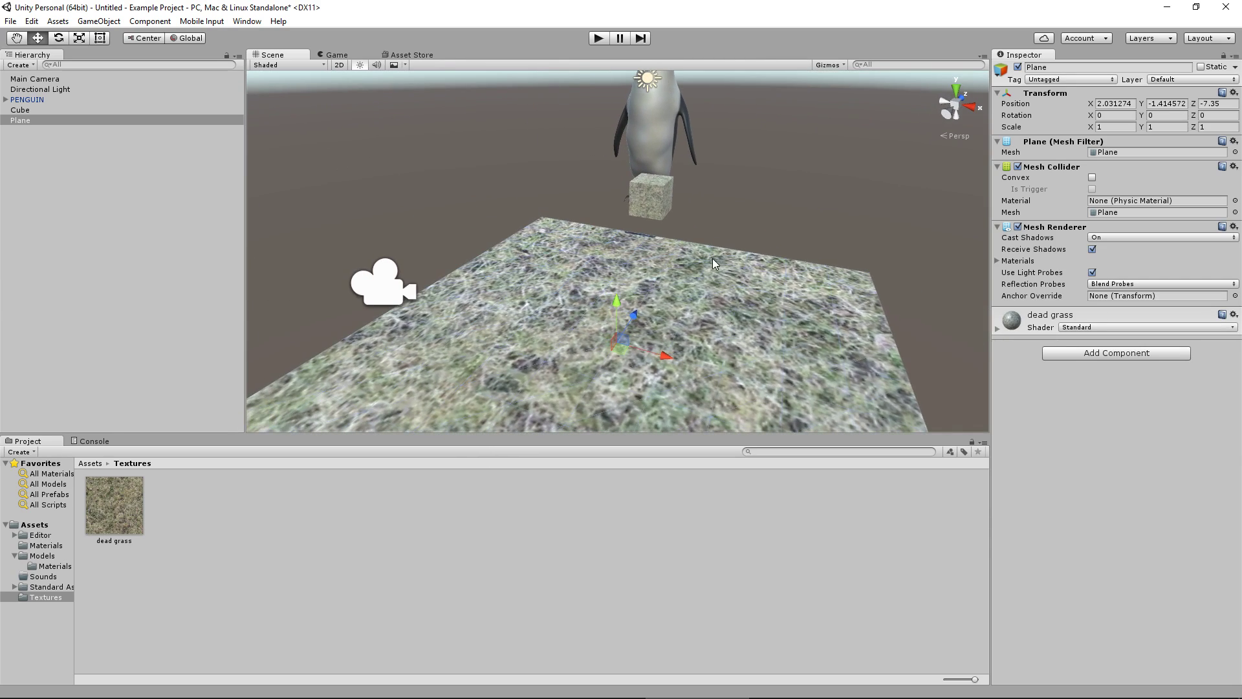
pyautogui.moveTo(713, 258); pyautogui.dragTo(699, 316, button='right')
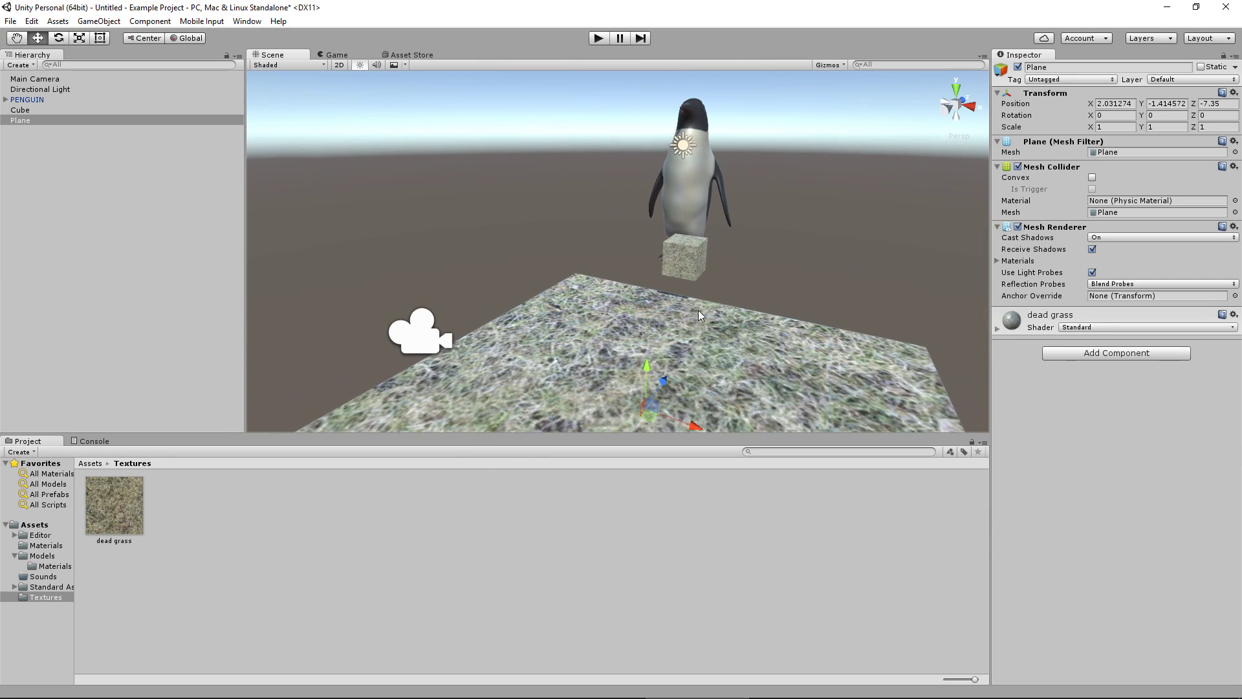
# Step: Open the project's Sounds folder and select the step-sound and water-pour WAV files in File Explorer's Downloads folder
pyautogui.click(349, 555)
pyautogui.click(42, 576)
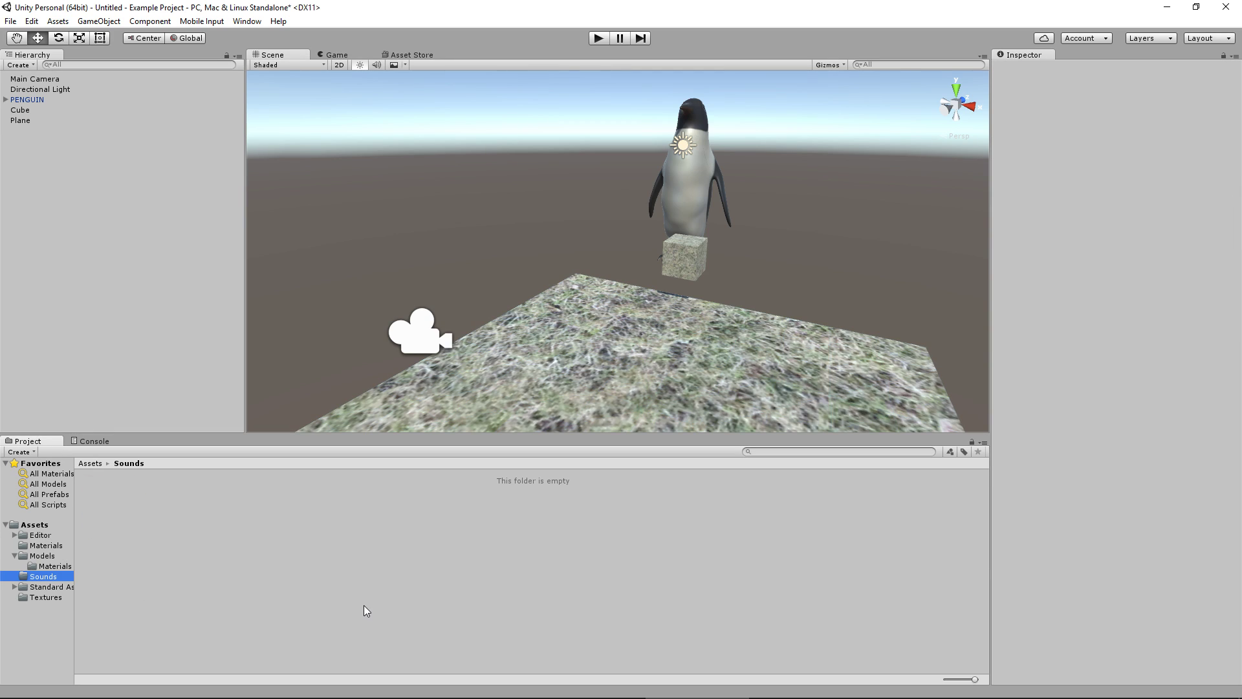
pyautogui.hotkey('alt', 'Tab')
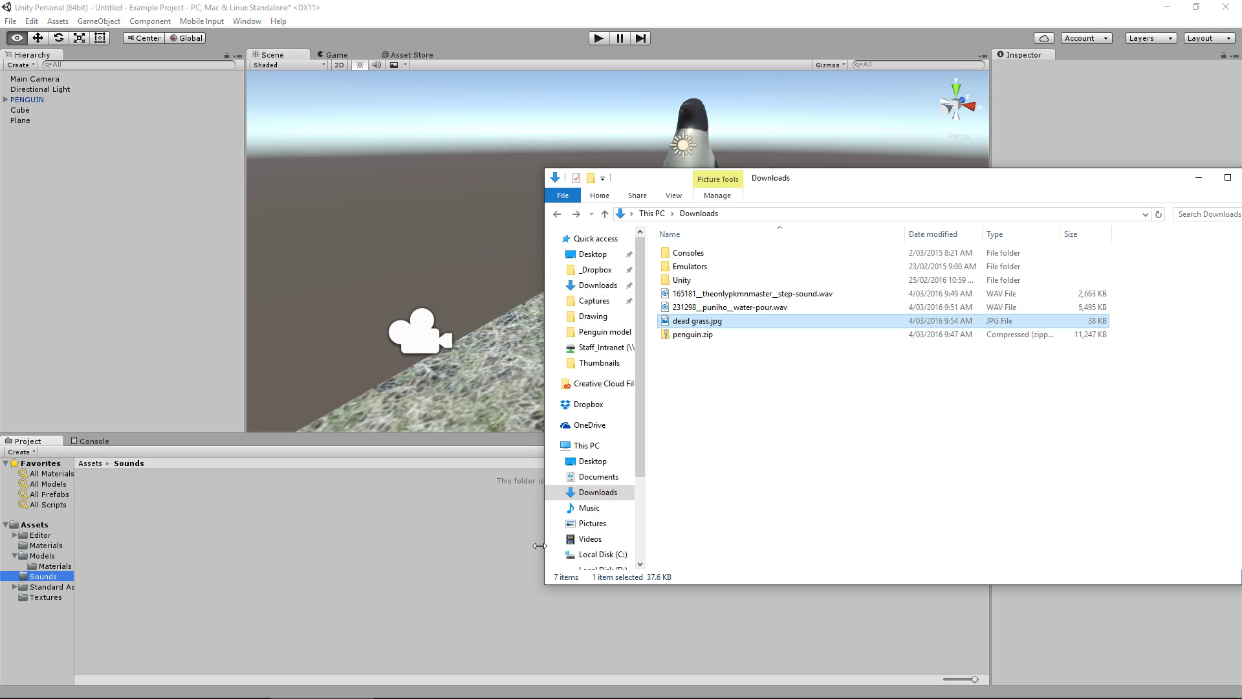
pyautogui.click(712, 293)
pyautogui.keyDown('shift'); pyautogui.click(707, 307); pyautogui.keyUp('shift')
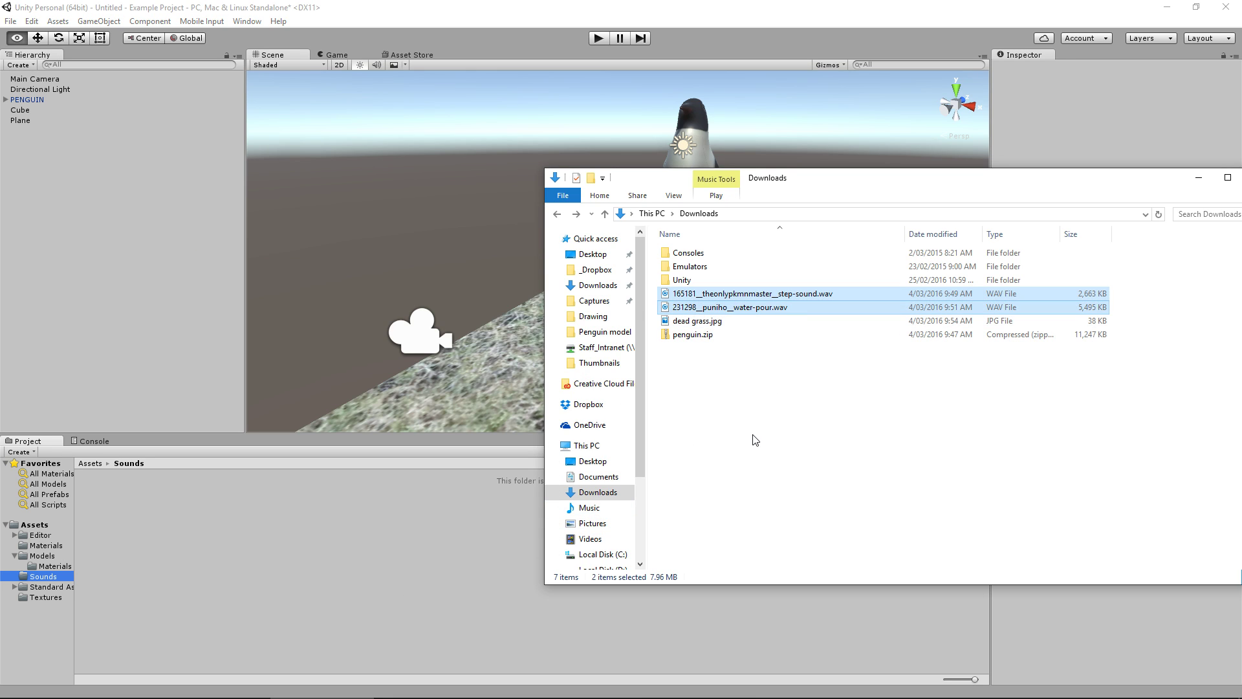
# Step: Switch to Chrome to view the Freesound browse page and return to the Downloads folder
pyautogui.hotkey('alt', 'Tab')
pyautogui.hotkey('ctrl', 'Tab')
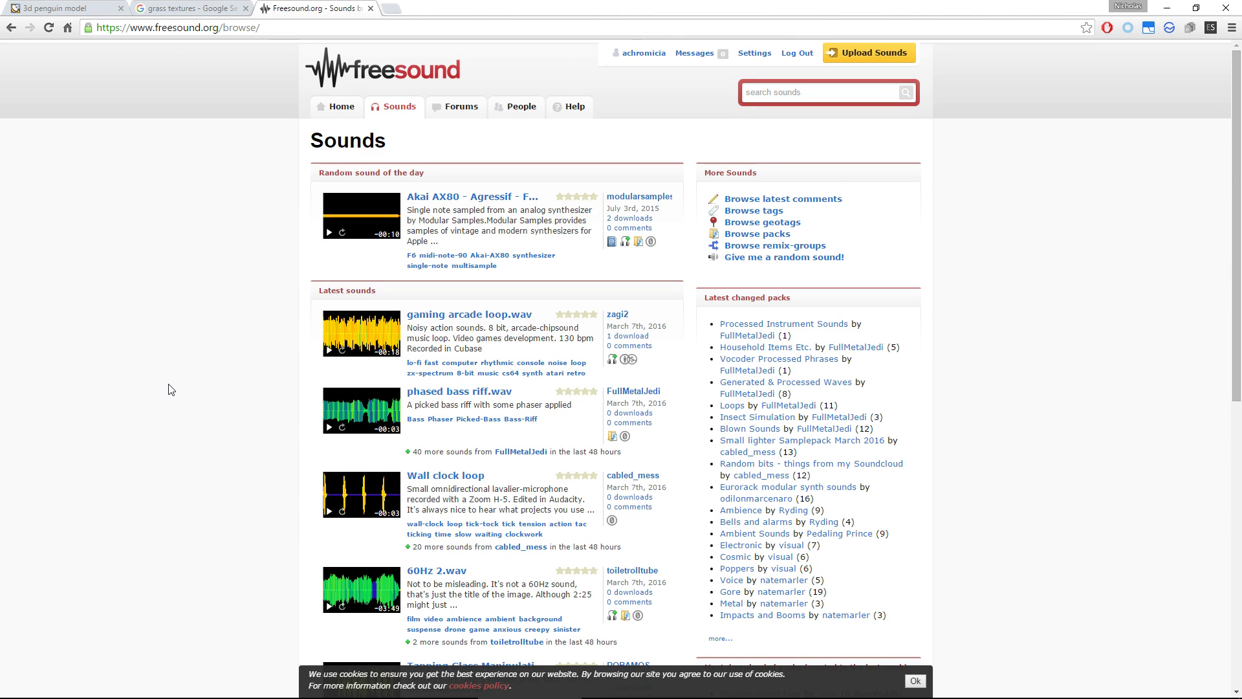
pyautogui.hotkey('alt', 'Tab')
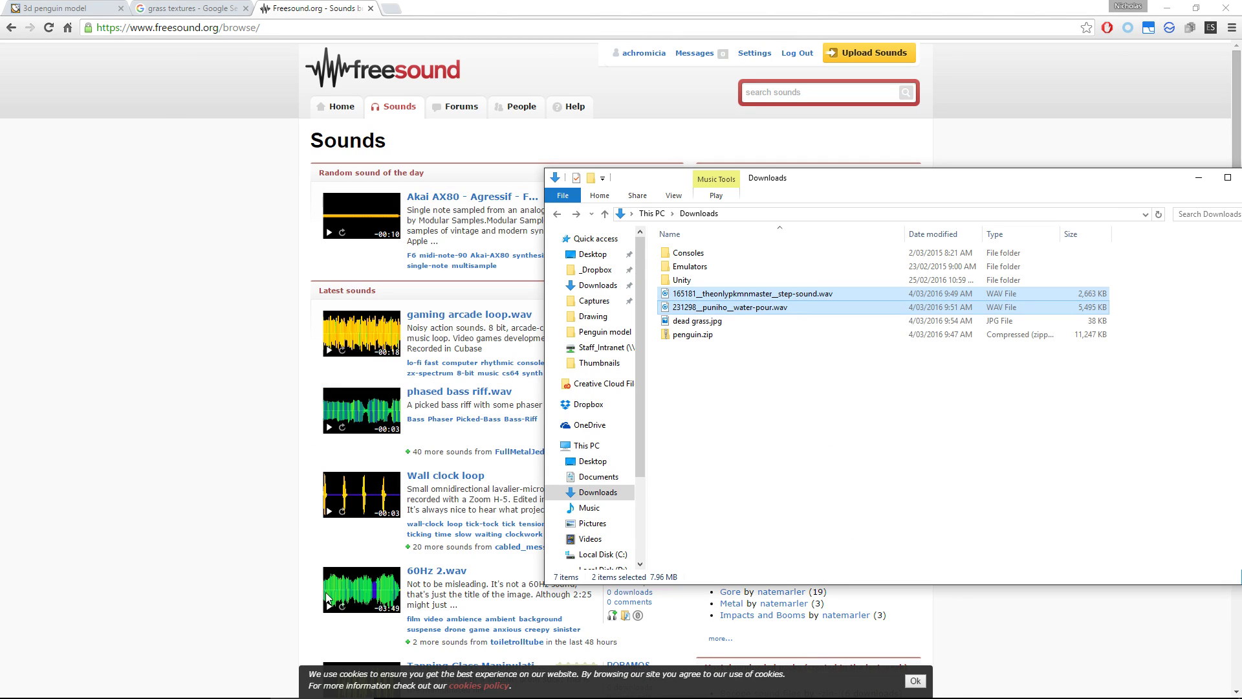
# Step: Return to Unity and import the selected step-sound and water-pour WAV files into the Sounds folder
pyautogui.hotkey('alt', 'Tab')
pyautogui.press('Tab')
pyautogui.hotkey('alt', 'Tab')
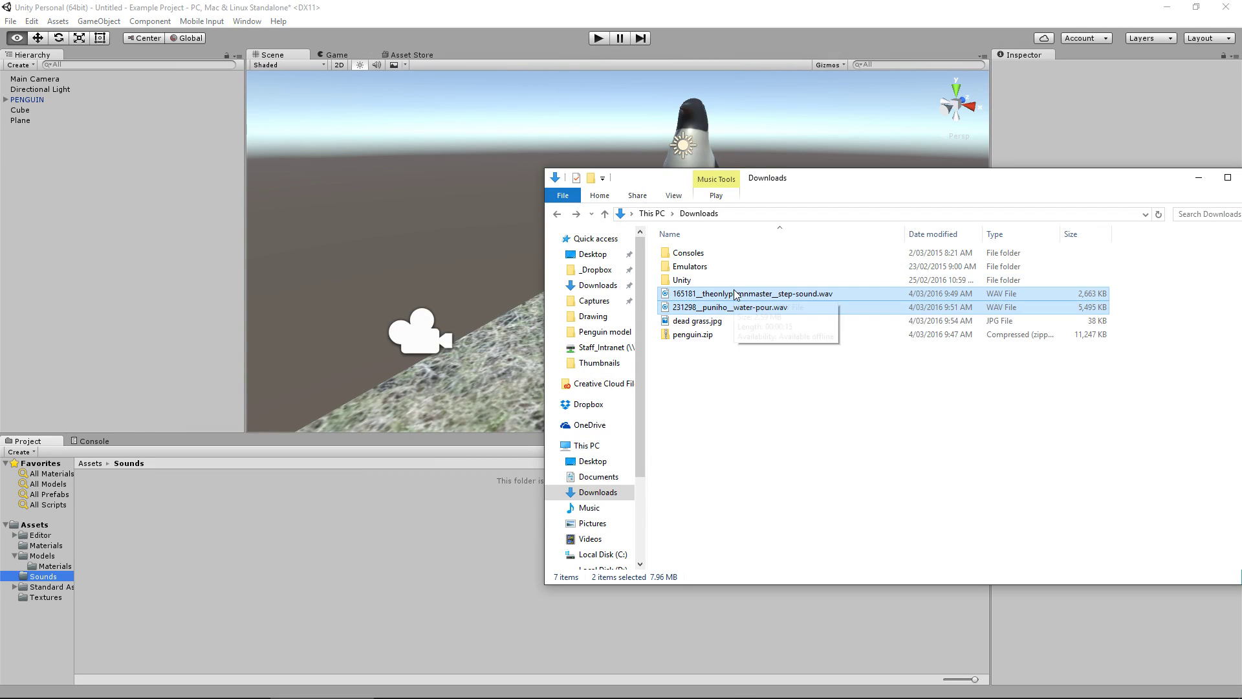
pyautogui.moveTo(505, 370); pyautogui.dragTo(193, 522)
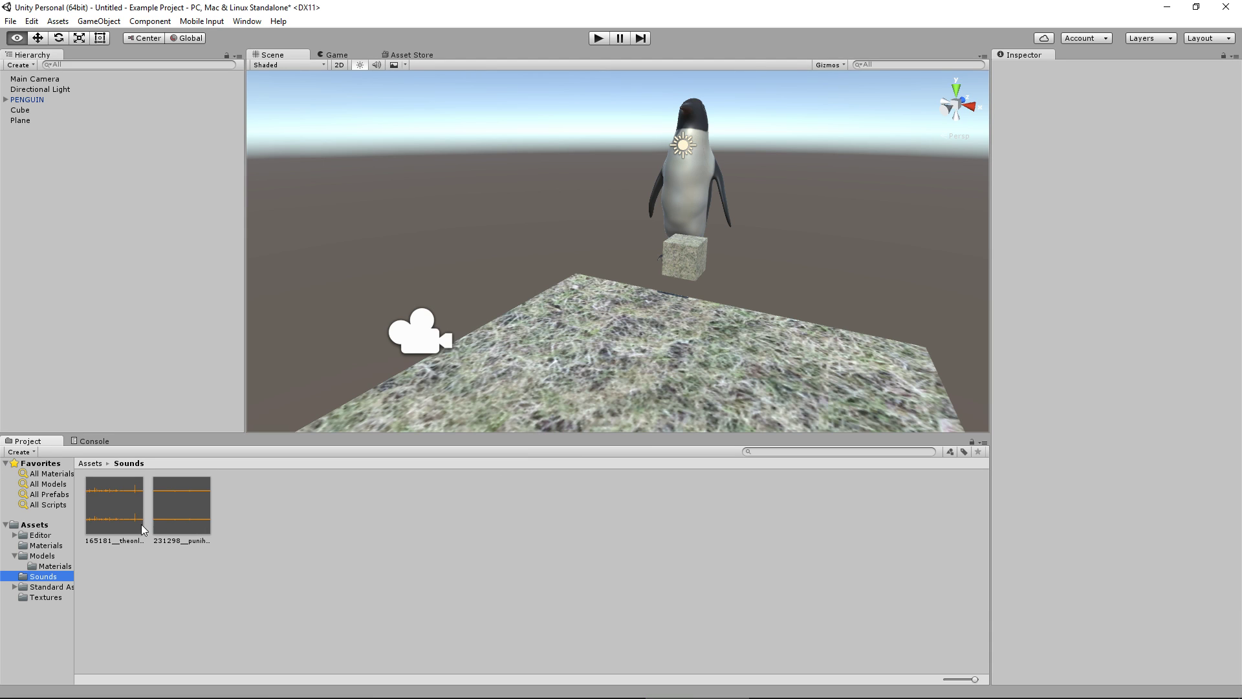
# Step: Rename the imported step-sound clip to footsteps
pyautogui.click(180, 510)
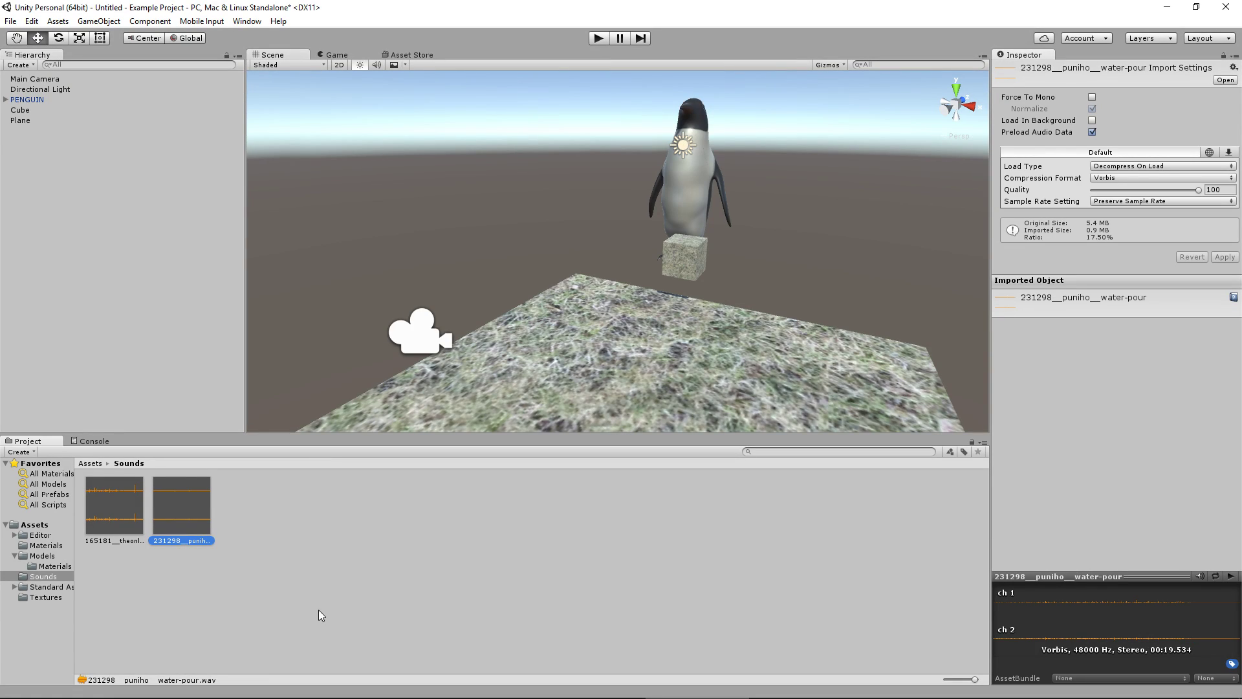
pyautogui.click(103, 526)
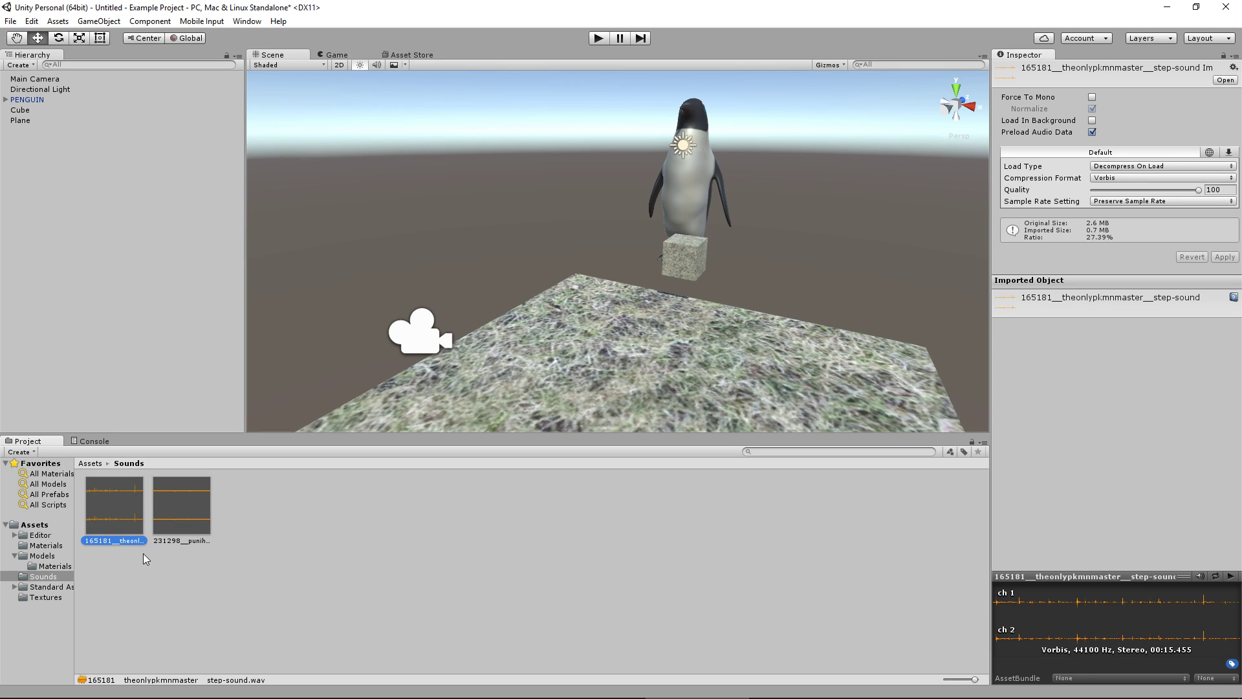
pyautogui.press('F2')
pyautogui.write('footsteps')
pyautogui.press('Return')
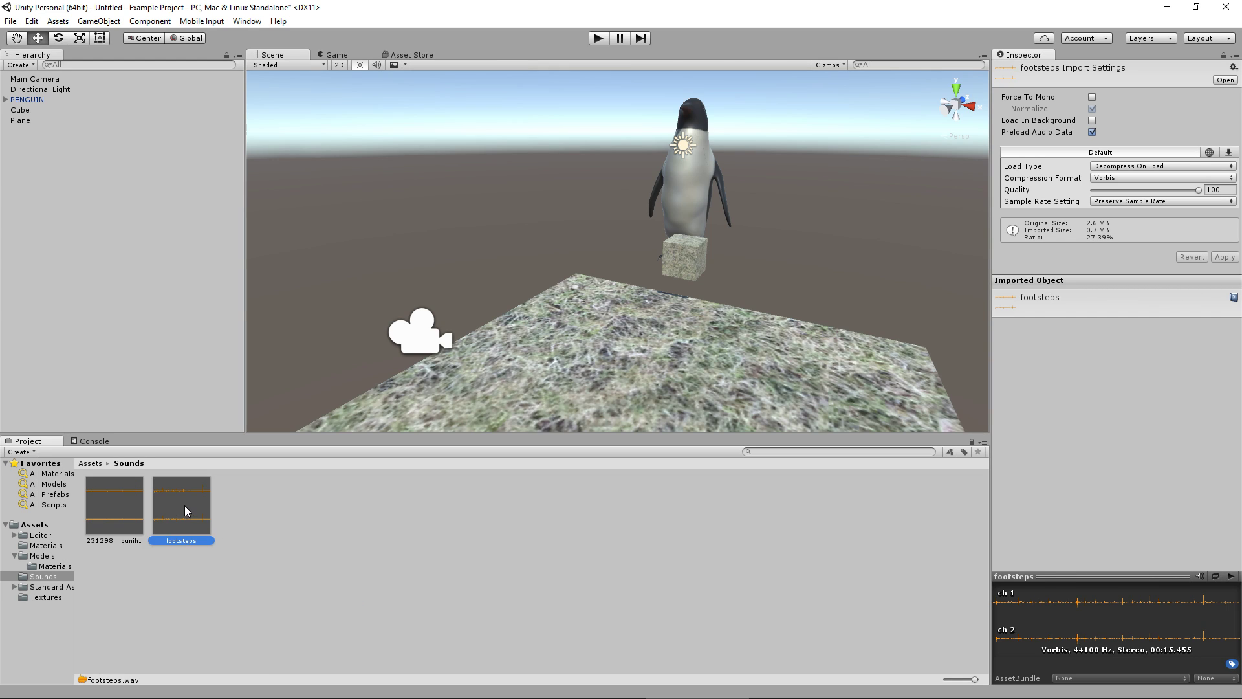
# Step: Rename the water-pour clip to pouring water
pyautogui.click(139, 511)
pyautogui.press('F2')
pyautogui.write('p')
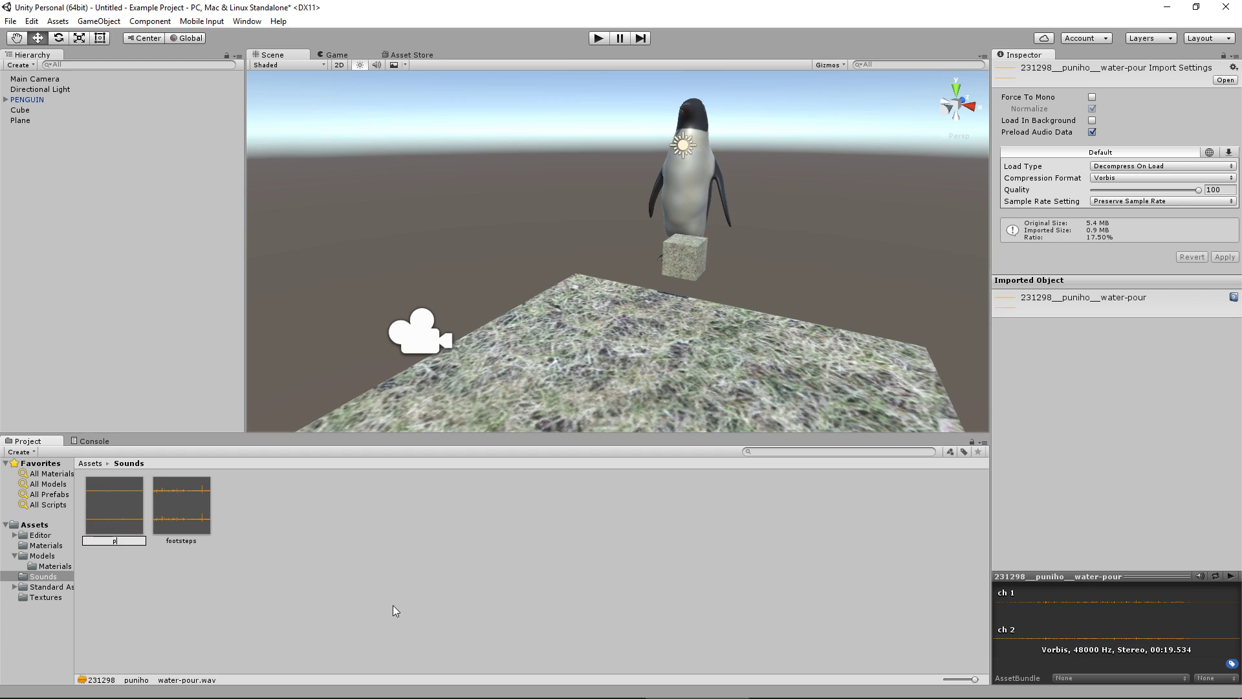
pyautogui.write('ouring water')
pyautogui.press('Return')
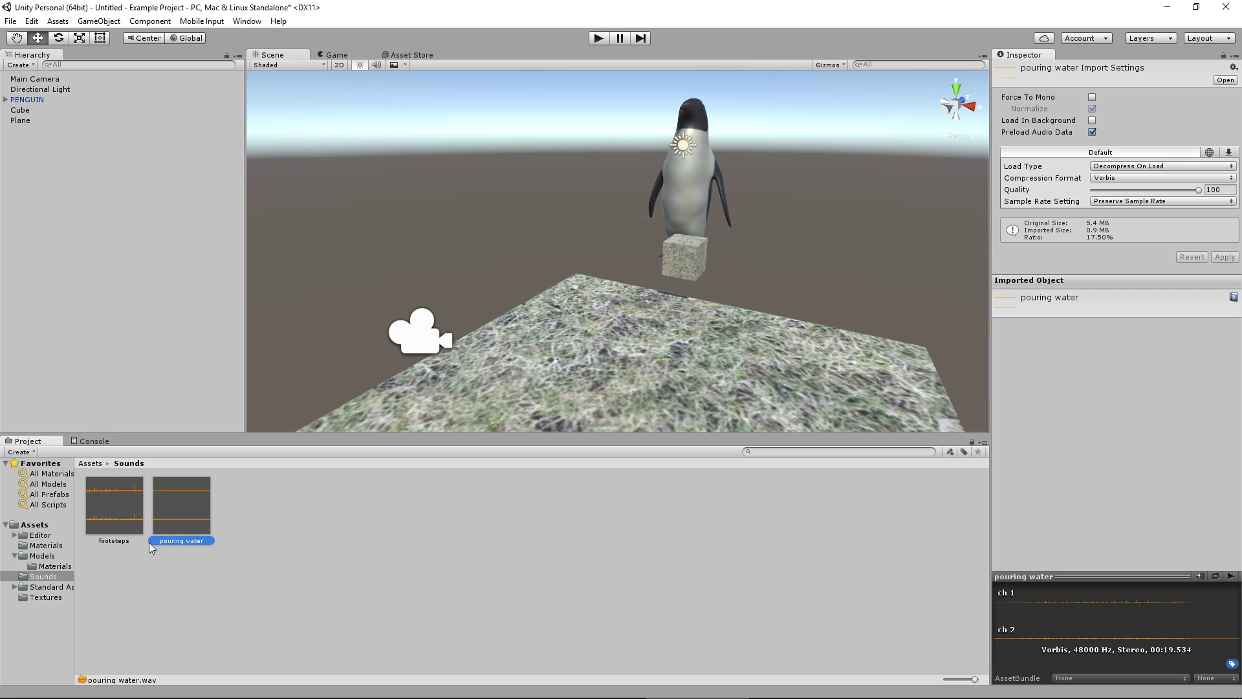
# Step: Place the footsteps clip in the scene as a separate audio source and move it along Z to -5.45
pyautogui.moveTo(591, 290); pyautogui.dragTo(554, 334, button='middle')
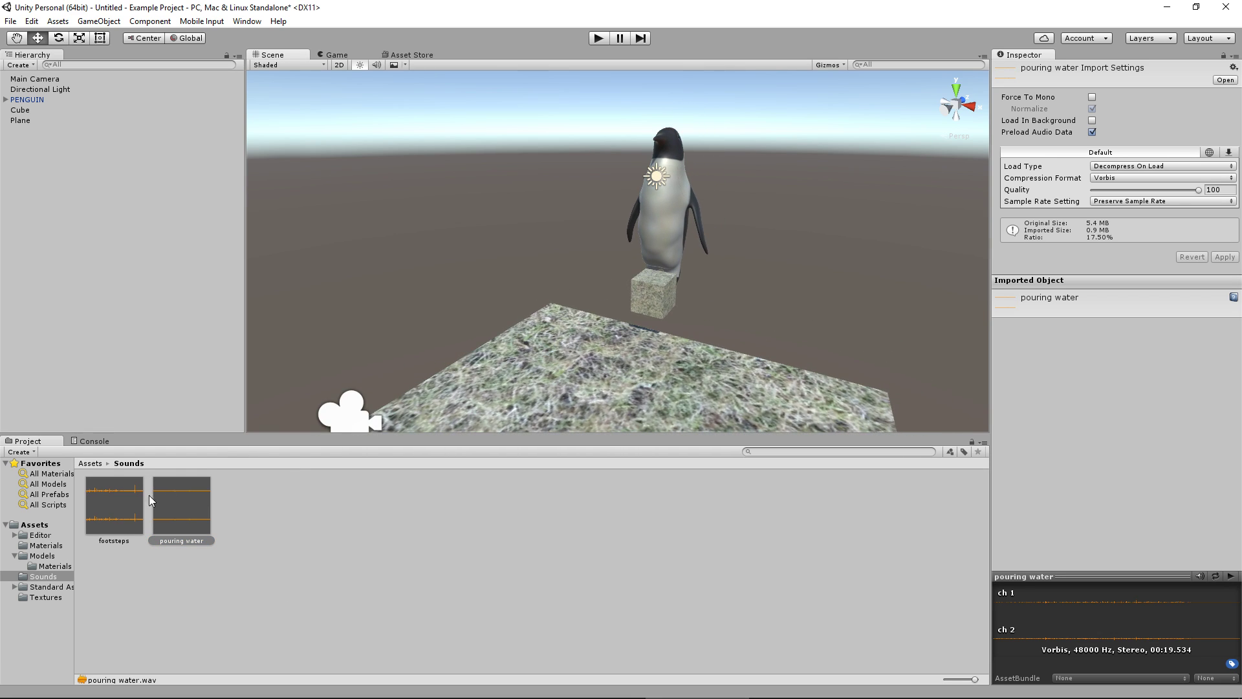
pyautogui.moveTo(121, 505); pyautogui.dragTo(485, 366)
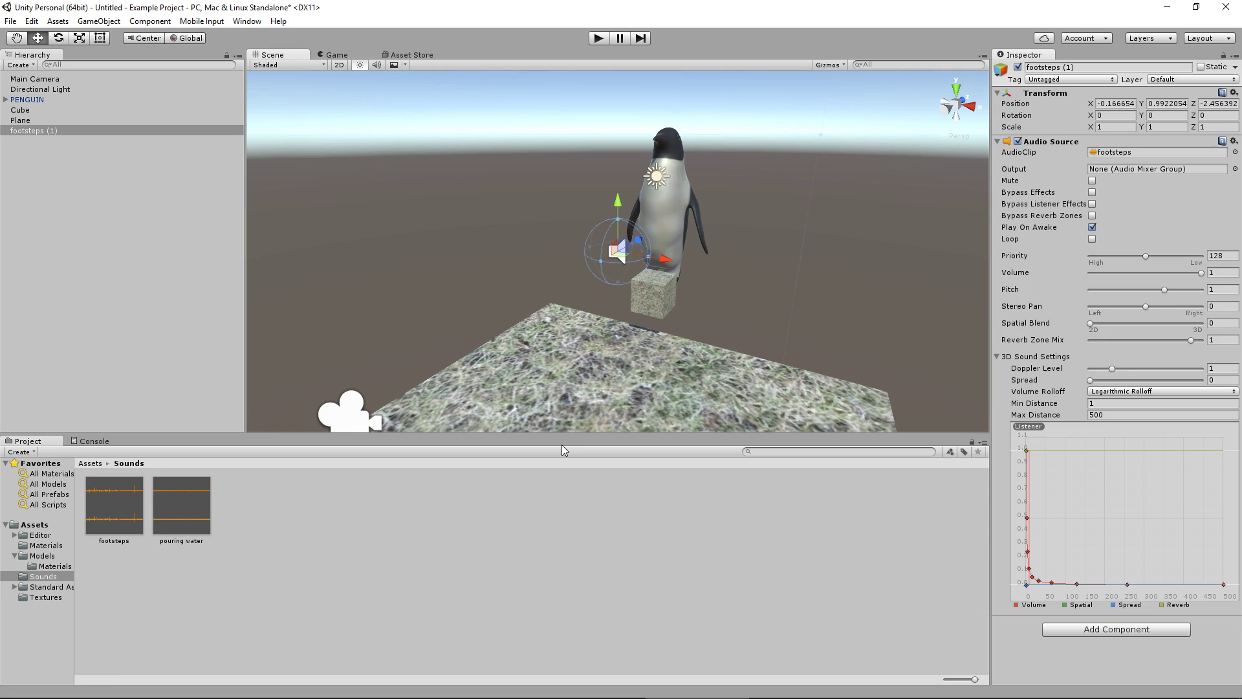
pyautogui.moveTo(643, 240); pyautogui.dragTo(579, 231)
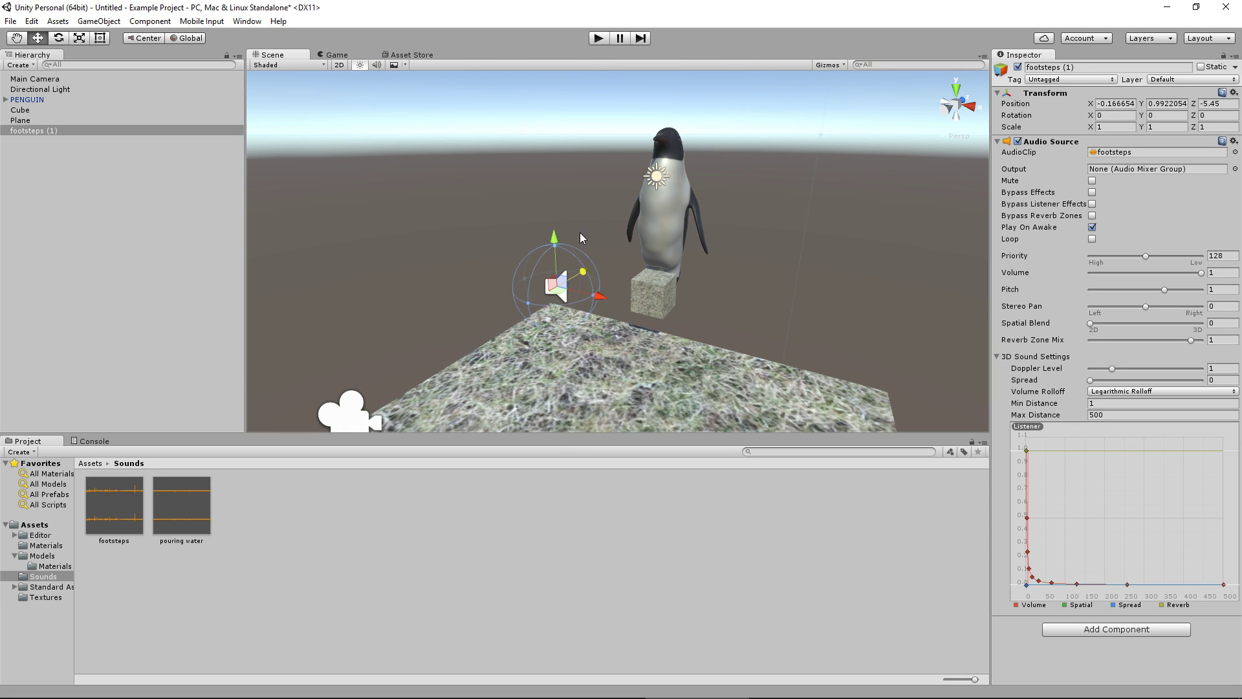
# Step: Run the scene briefly to hear the separate footsteps source, stop it, and delete that footsteps object
pyautogui.click(598, 39)
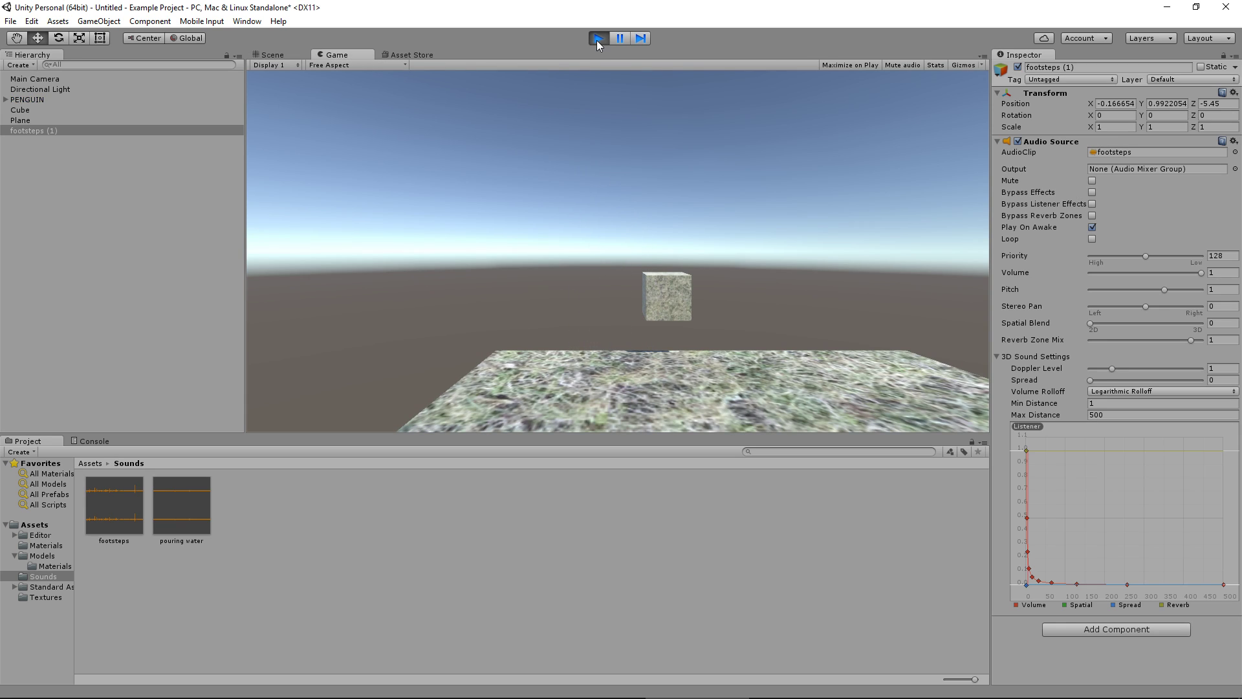
pyautogui.click(598, 41)
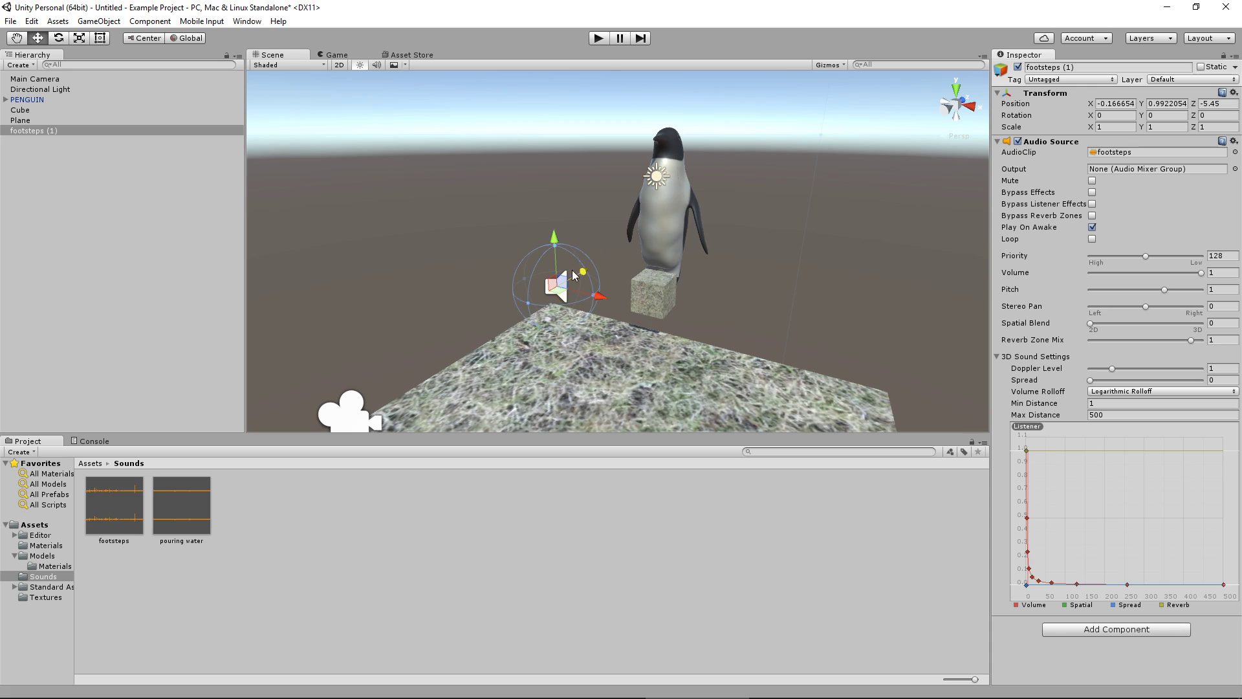
pyautogui.click(127, 214)
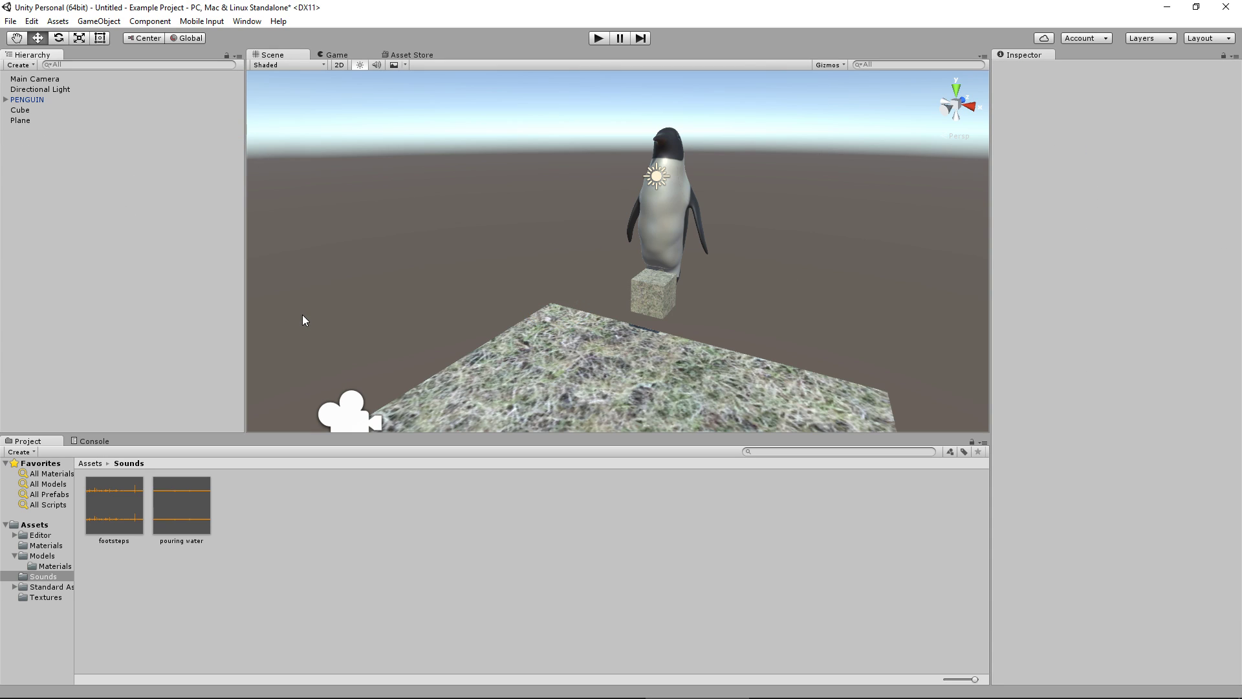
# Step: Attach the footsteps clip to PENGUIN as an Audio Source with Spatial Blend 1 and Max Distance 20.25
pyautogui.click(38, 99)
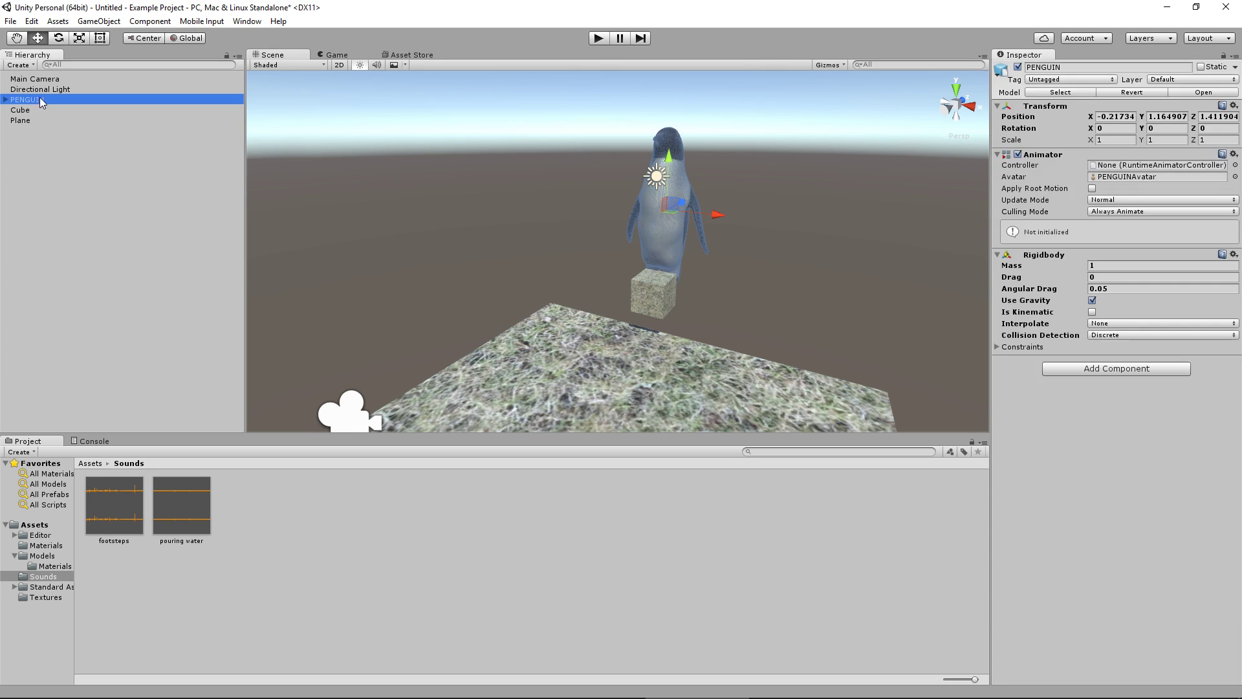
pyautogui.moveTo(119, 487); pyautogui.dragTo(1109, 457)
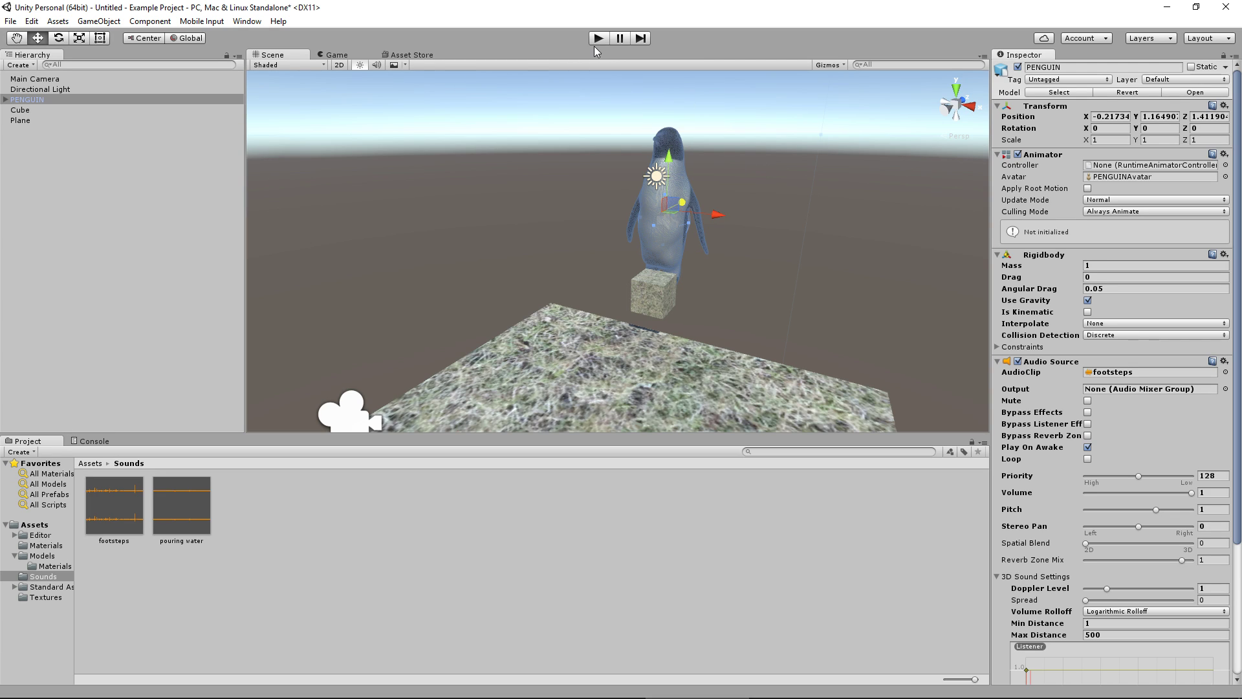
pyautogui.scroll(-3, 1164, 518)
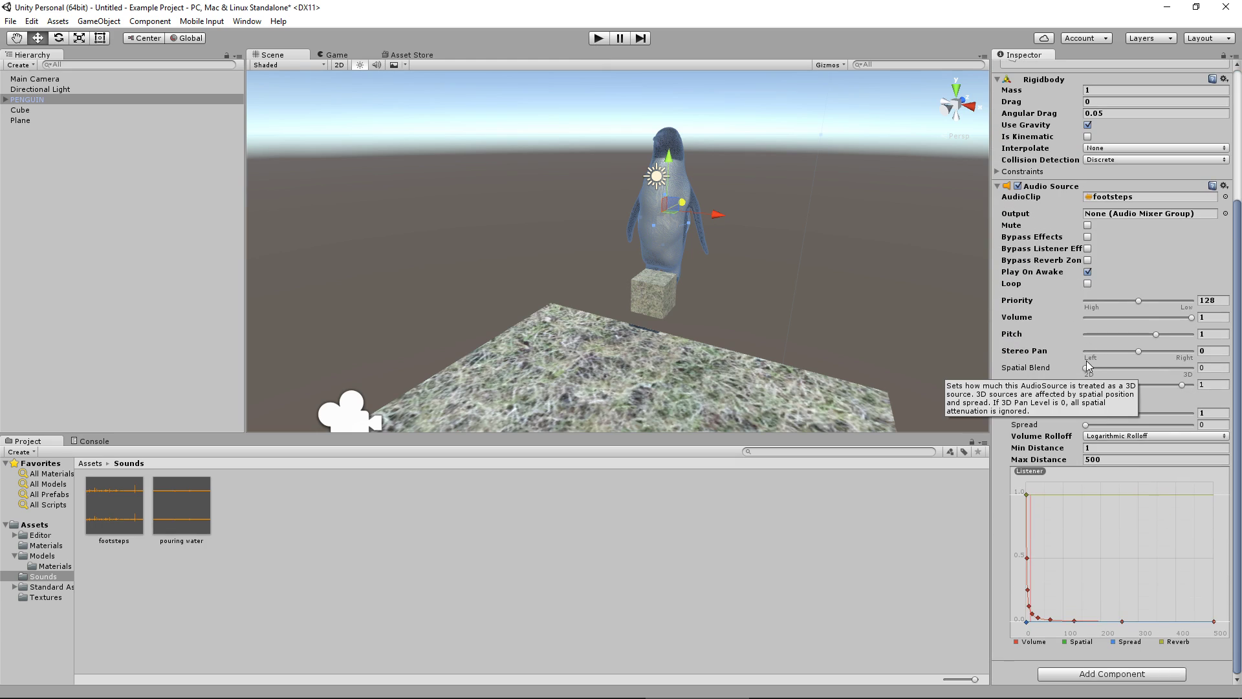
pyautogui.moveTo(1084, 368); pyautogui.dragTo(1202, 373)
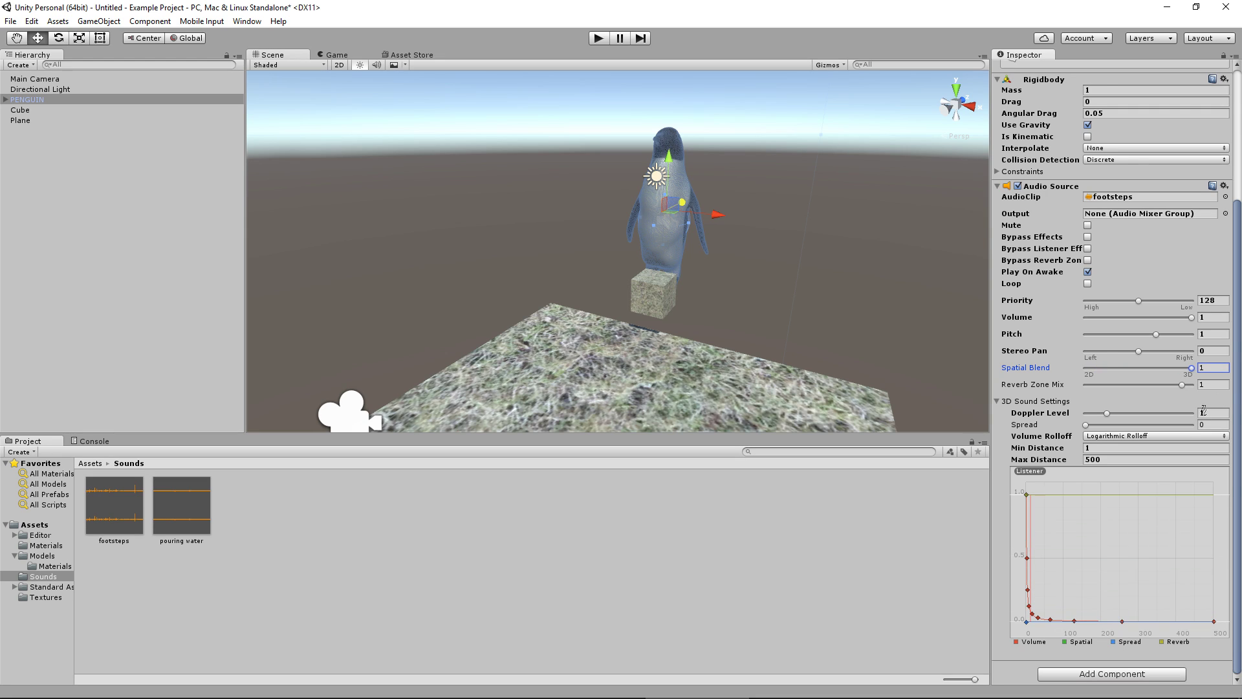
pyautogui.moveTo(1139, 456); pyautogui.dragTo(1073, 464)
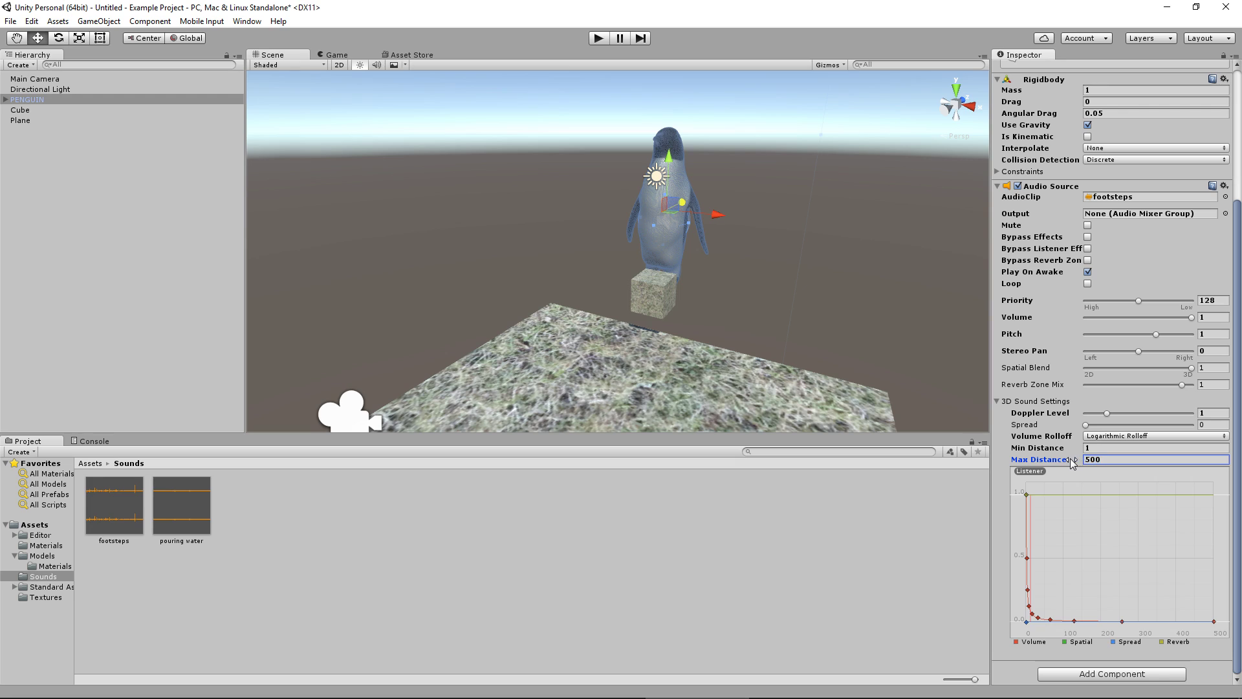
pyautogui.moveTo(879, 459); pyautogui.dragTo(841, 453)
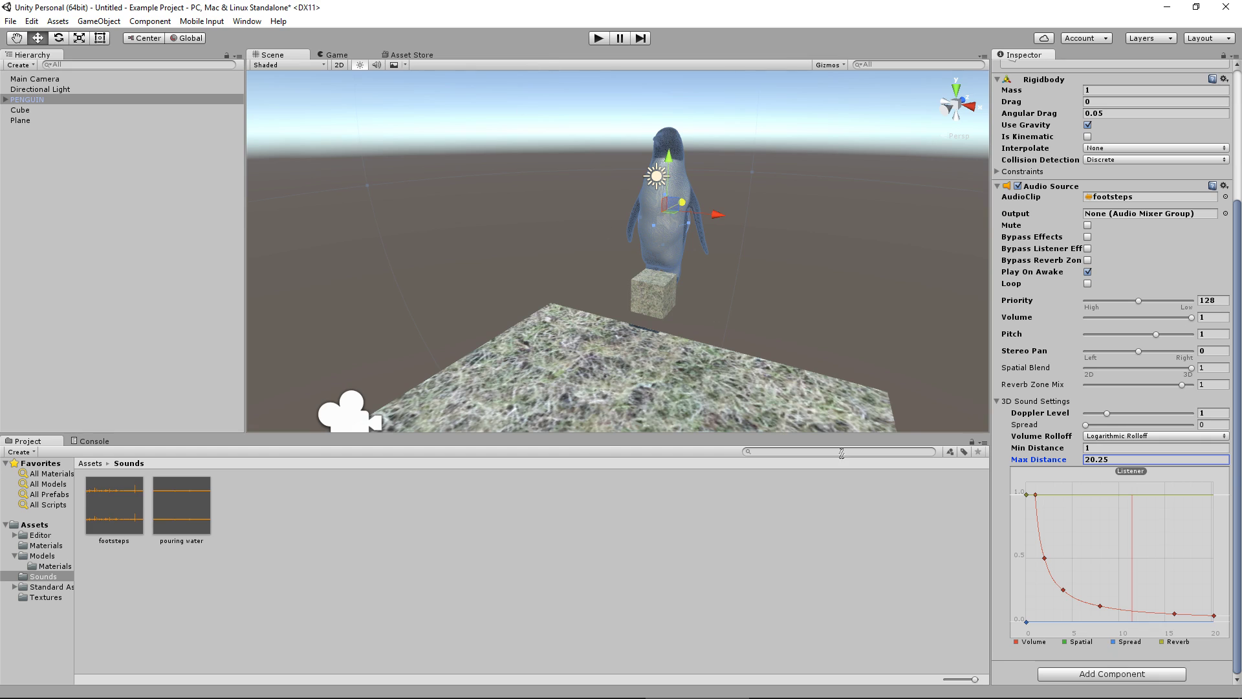
# Step: Play-test the footsteps with the penguin far away, stop, and move the penguin along Z onto the grass plane near the camera
pyautogui.click(597, 41)
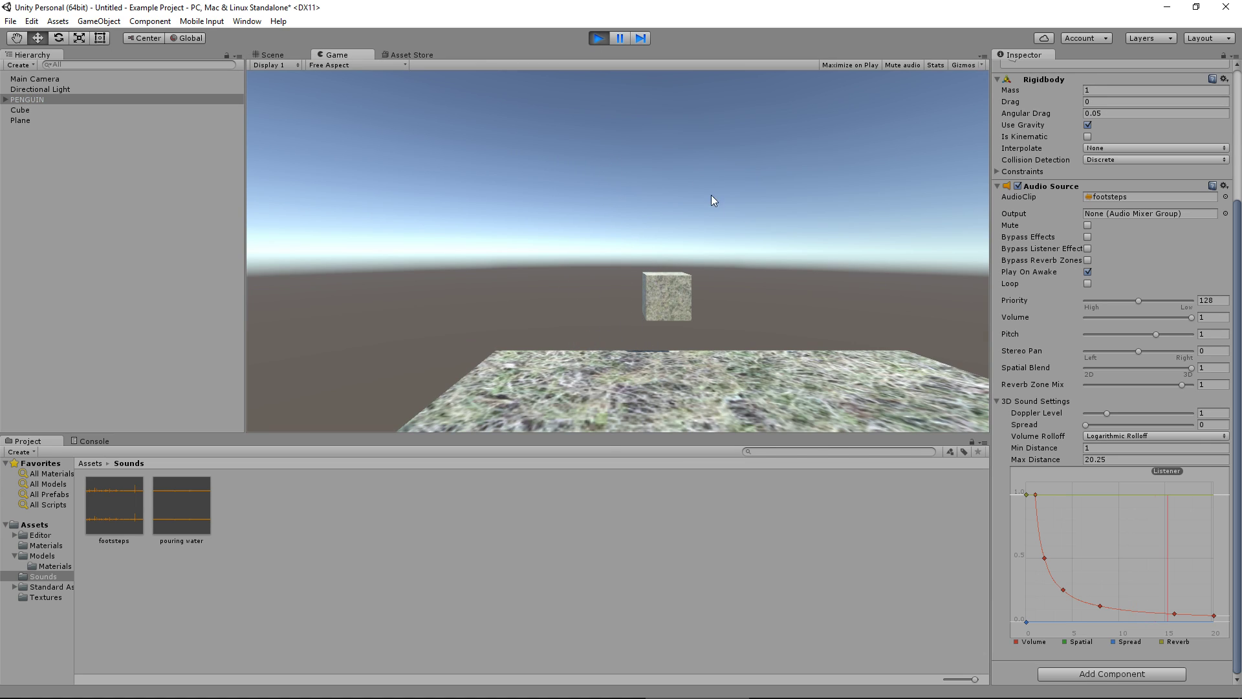
pyautogui.click(598, 38)
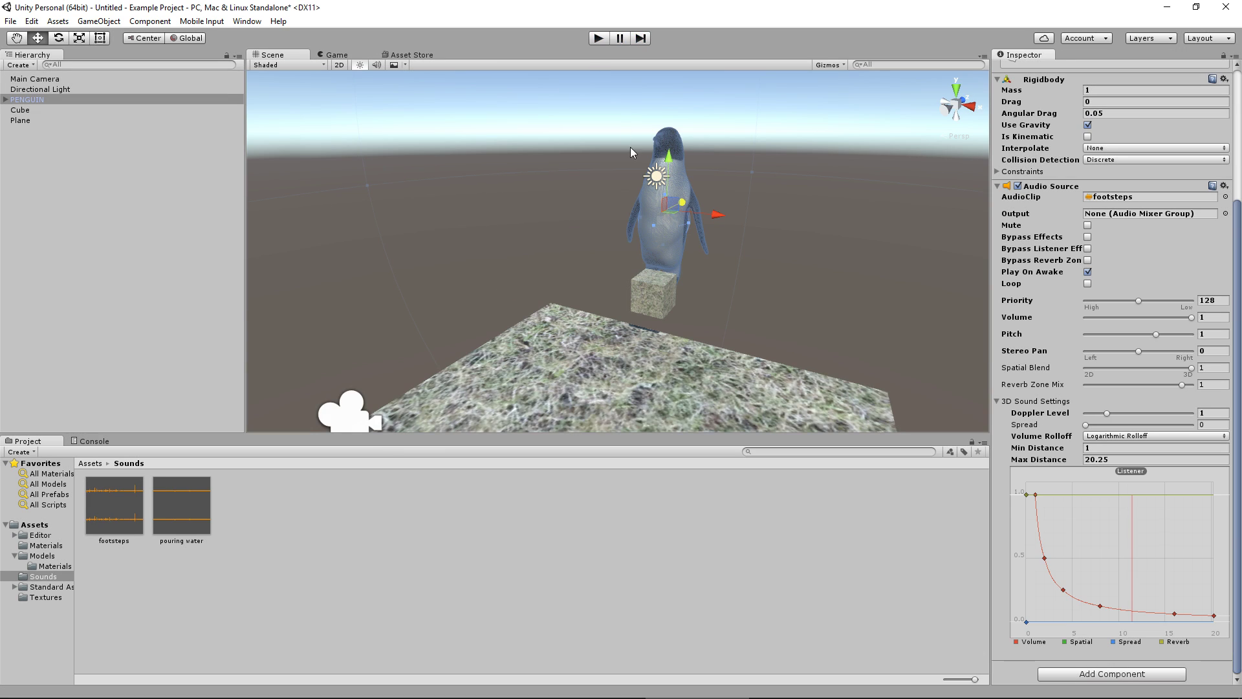
pyautogui.moveTo(676, 223); pyautogui.dragTo(620, 251)
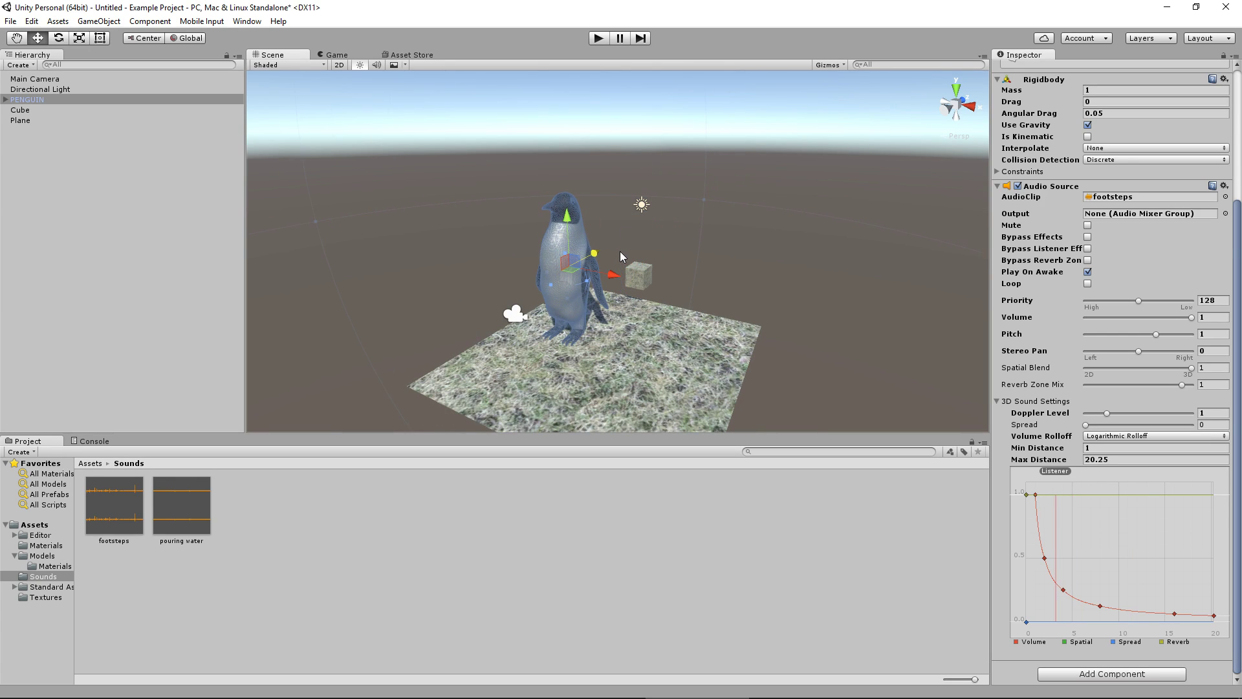
# Step: Play-test the footsteps with the penguin close to the camera, stop, and move the penguin back behind the cube
pyautogui.click(598, 39)
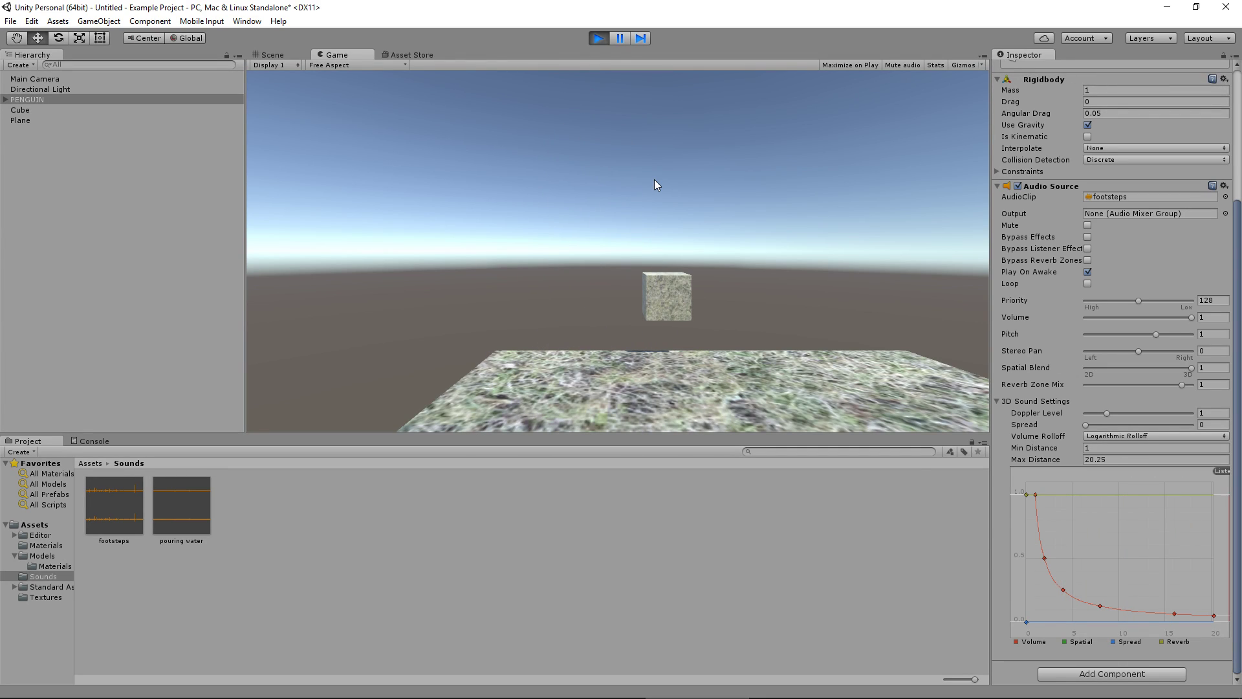
pyautogui.click(602, 40)
pyautogui.moveTo(593, 262); pyautogui.dragTo(718, 198)
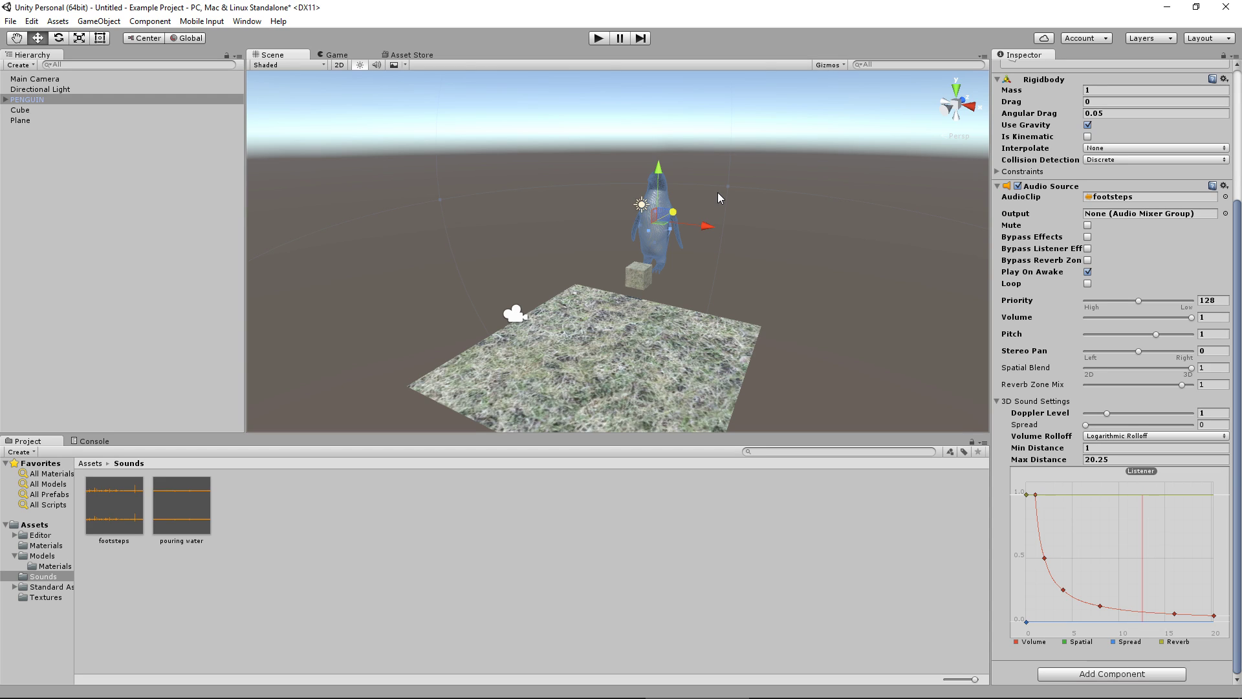
# Step: Set the dead grass texture's type to Sprite (2D and UI) in the Textures folder and apply the import settings
pyautogui.click(47, 597)
pyautogui.click(113, 506)
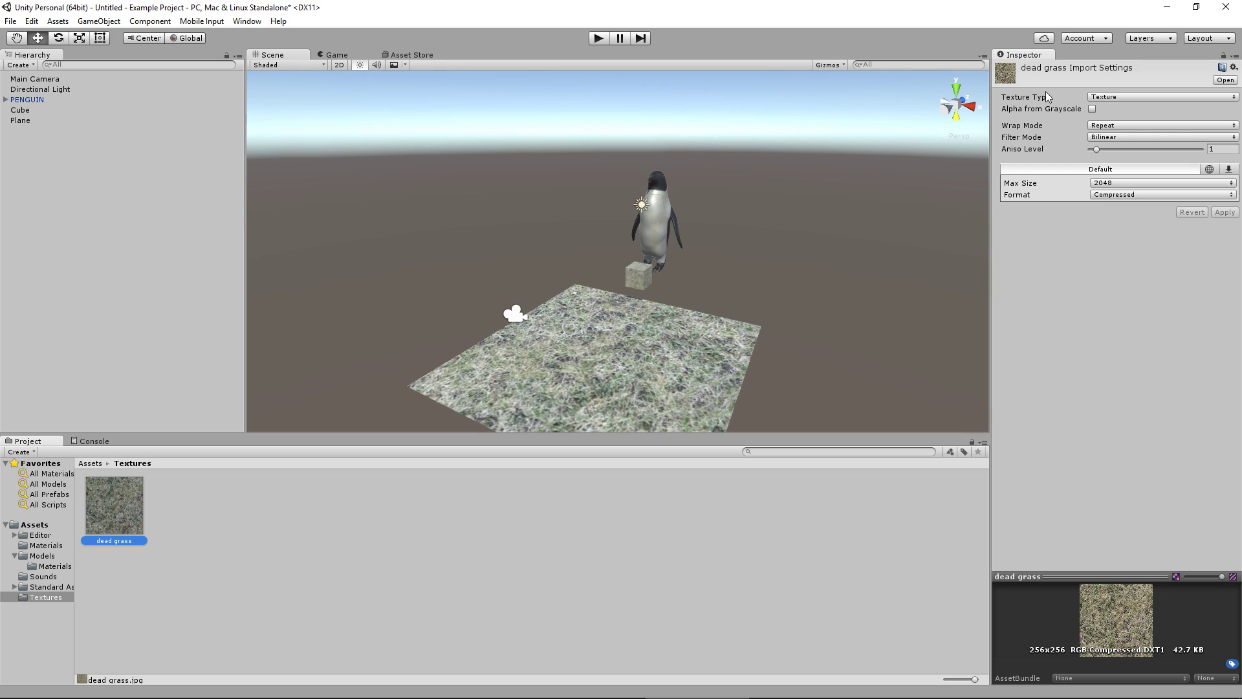
pyautogui.click(1128, 95)
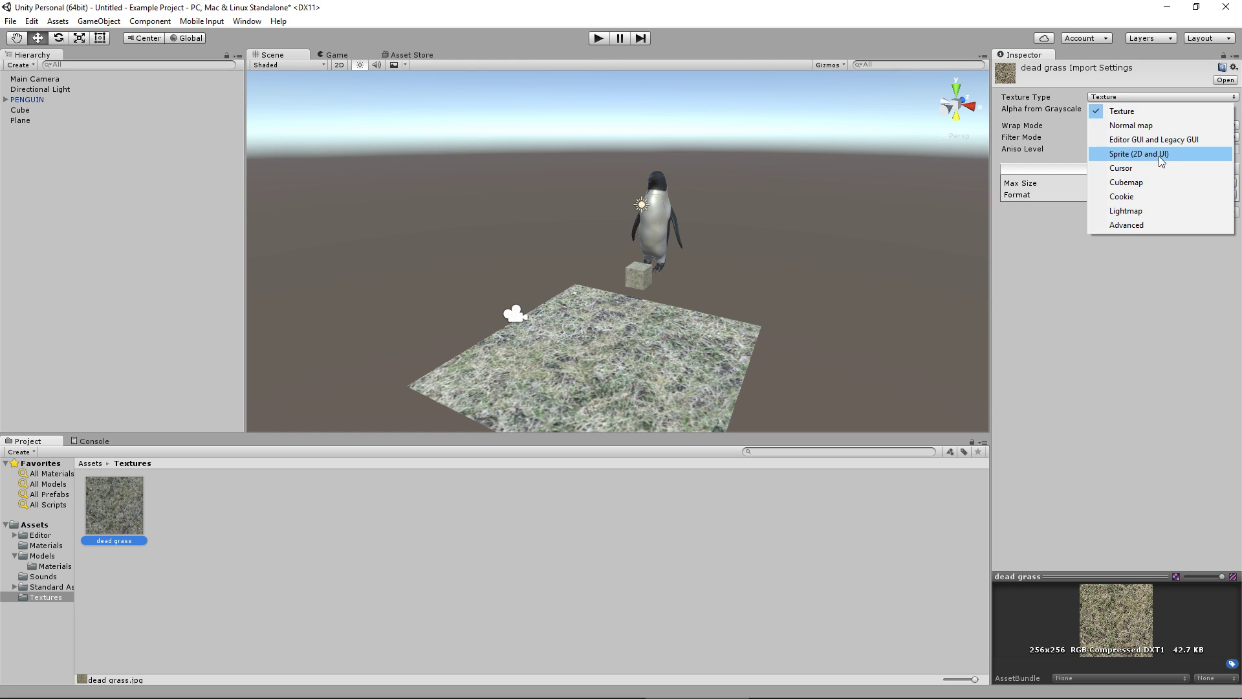
pyautogui.click(1139, 154)
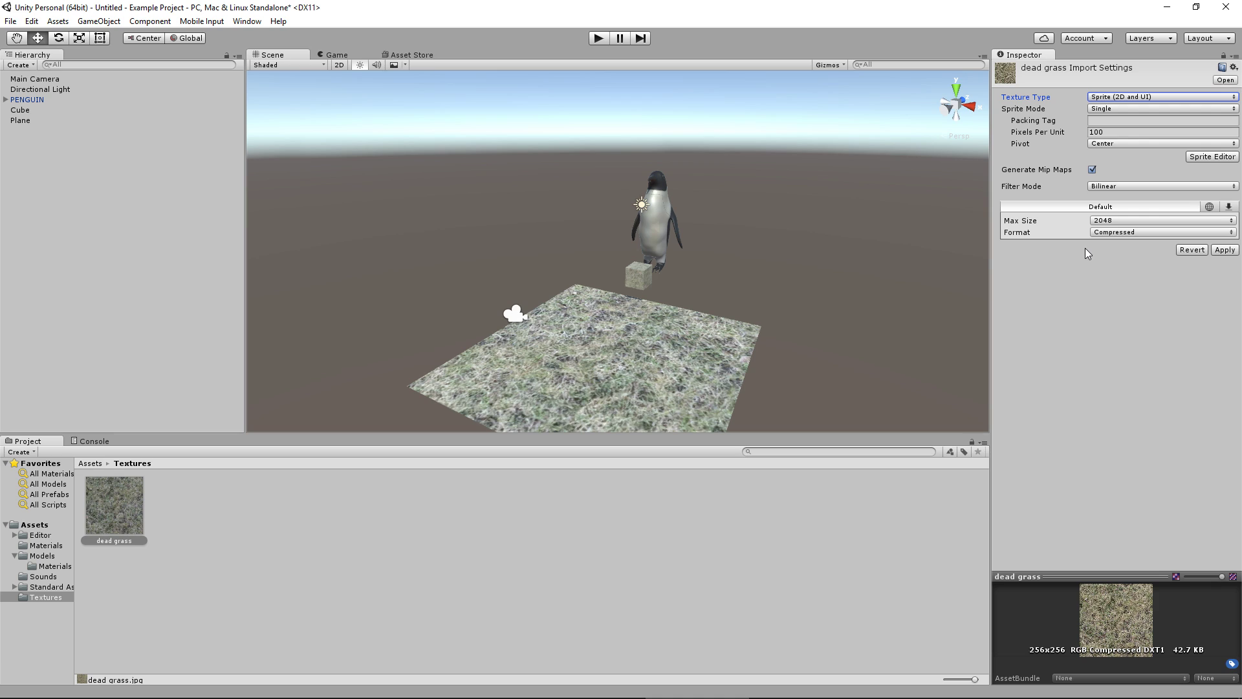
pyautogui.click(1224, 250)
# Step: Place the dead grass sprite in the scene beside the penguin
pyautogui.keyDown('alt'); pyautogui.moveTo(557, 305); pyautogui.dragTo(608, 324); pyautogui.keyUp('alt')
pyautogui.moveTo(113, 505); pyautogui.dragTo(482, 288)
pyautogui.keyDown('alt'); pyautogui.moveTo(489, 354); pyautogui.dragTo(640, 310); pyautogui.keyUp('alt')
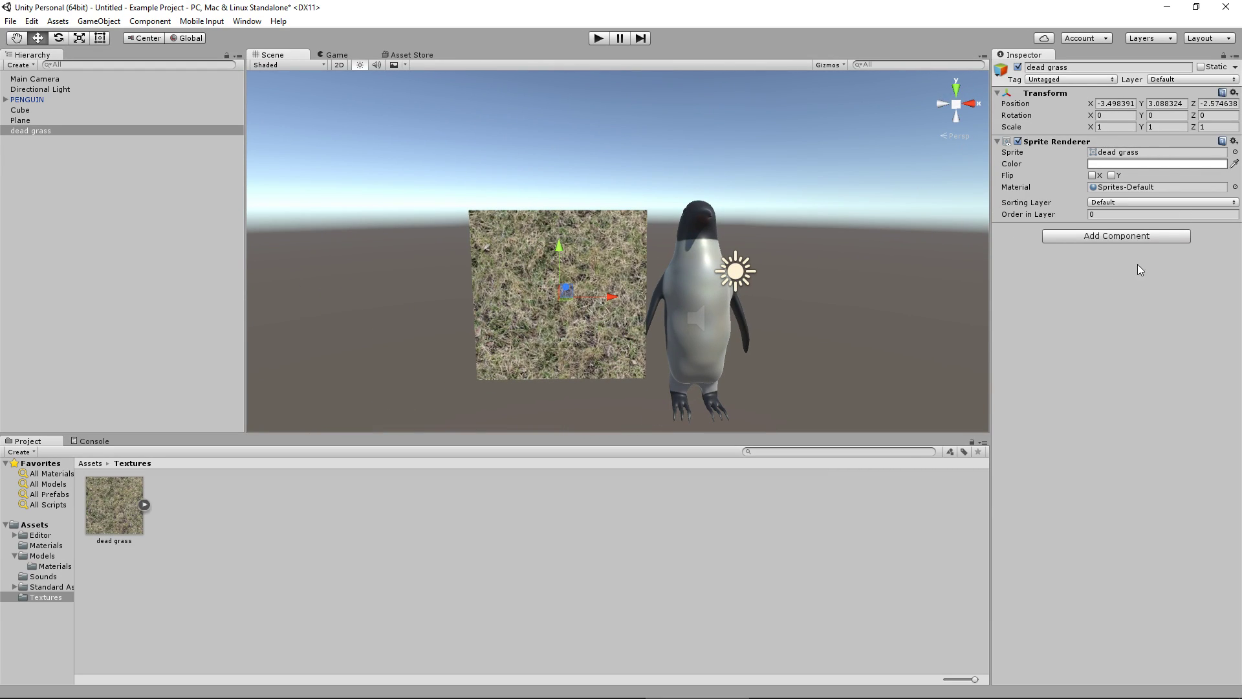
# Step: In 2D view, move the dead grass sprite away from the penguin and enlarge it with the Rect tool to about 1.38 by 1.28 scale
pyautogui.click(339, 65)
pyautogui.press('t')
pyautogui.moveTo(596, 262); pyautogui.dragTo(553, 227)
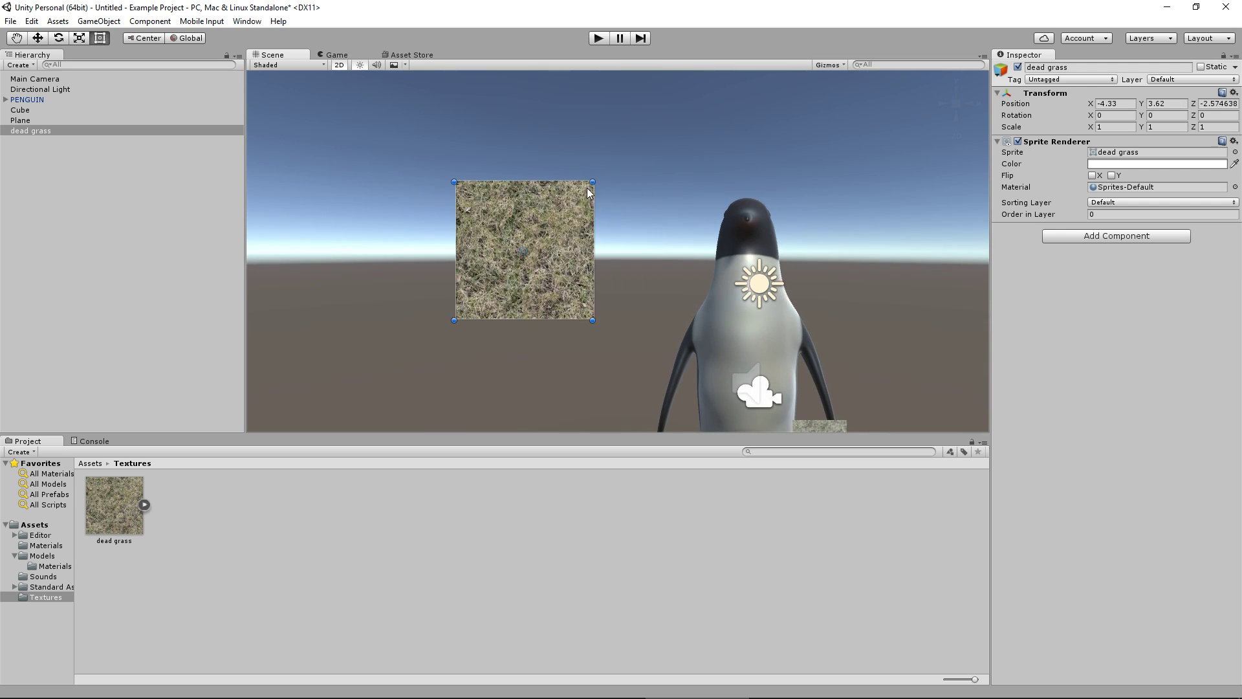
pyautogui.moveTo(591, 182); pyautogui.dragTo(648, 148)
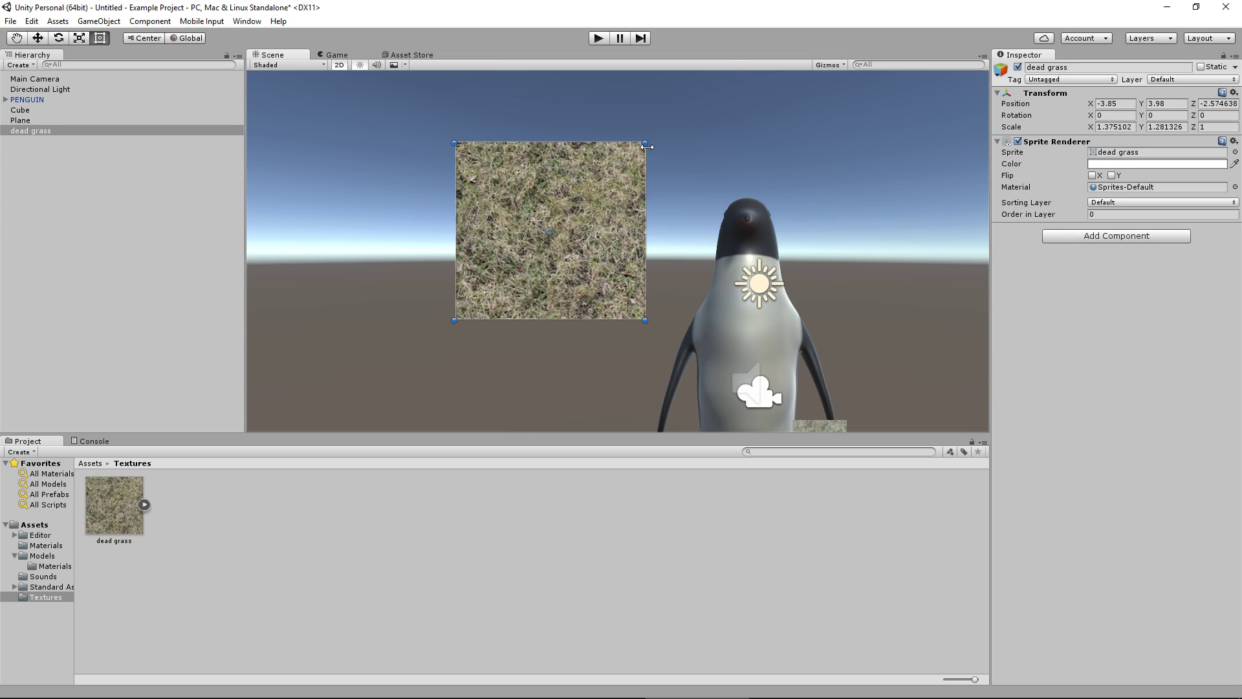
pyautogui.scroll(-5, 535, 147)
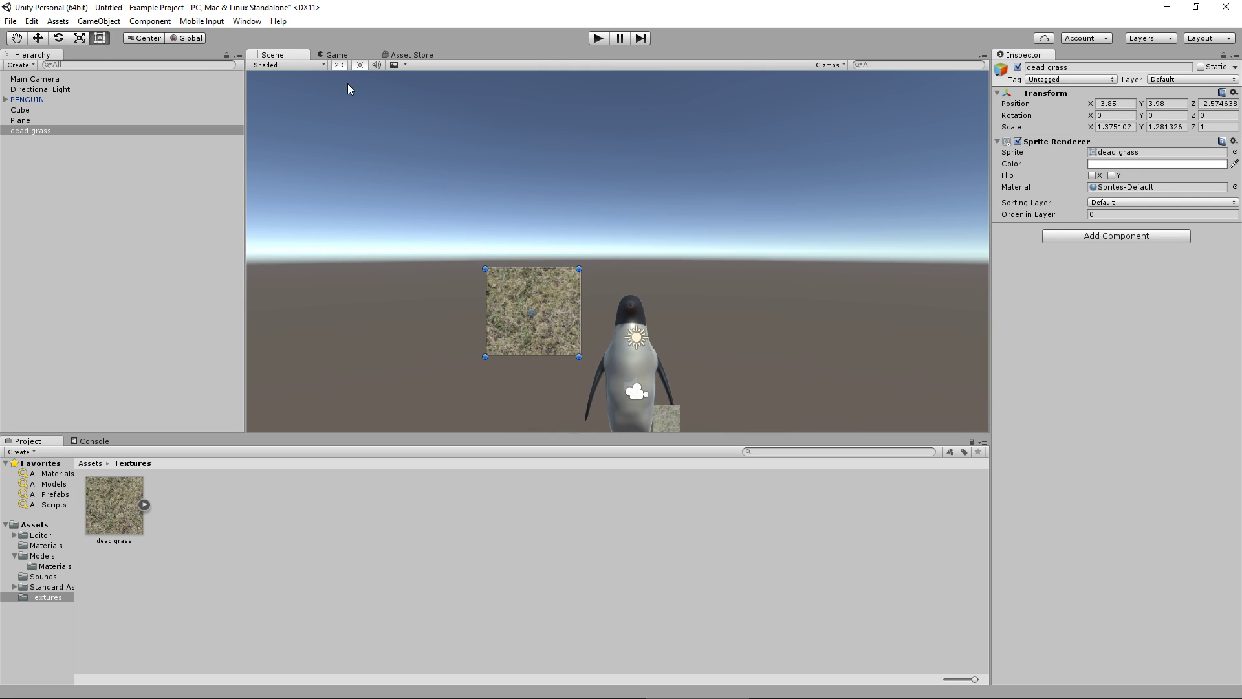
pyautogui.press('w')
pyautogui.keyDown('alt'); pyautogui.moveTo(347, 84); pyautogui.dragTo(632, 324); pyautogui.keyUp('alt')
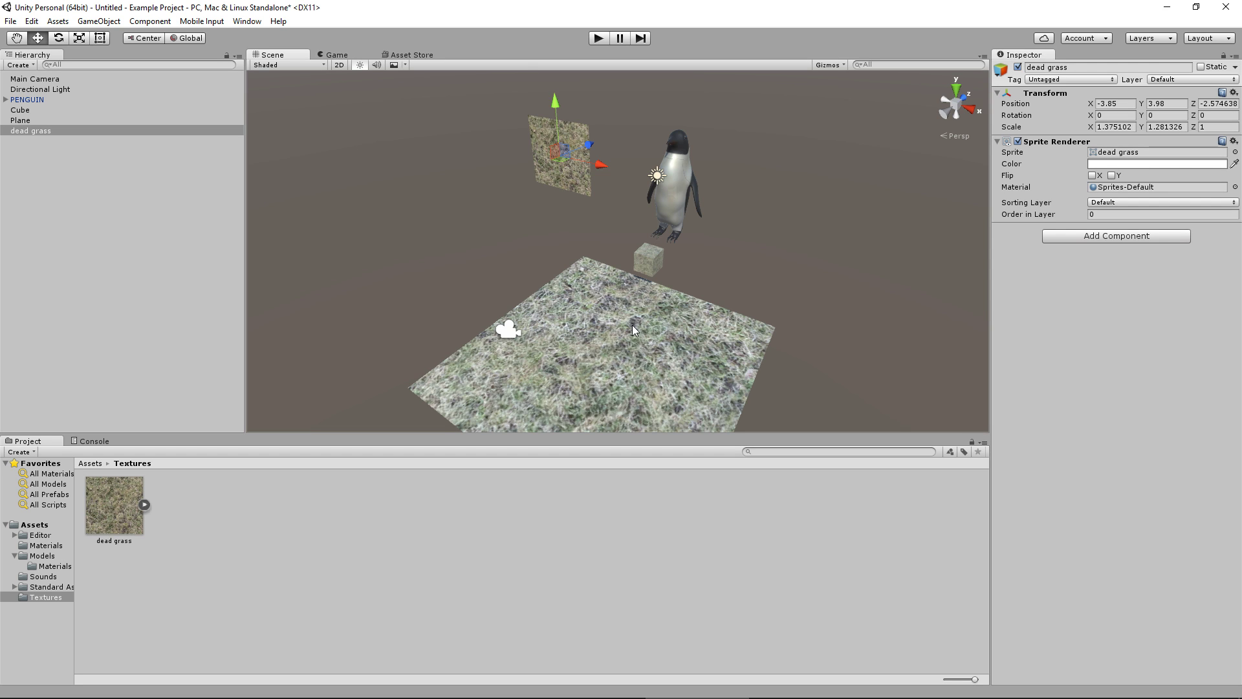
# Step: Switch to Chrome and examine the Royalty Free License information on the TurboSquid penguin model page
pyautogui.hotkey('alt', 'Tab')
pyautogui.hotkey('alt', 'Tab')
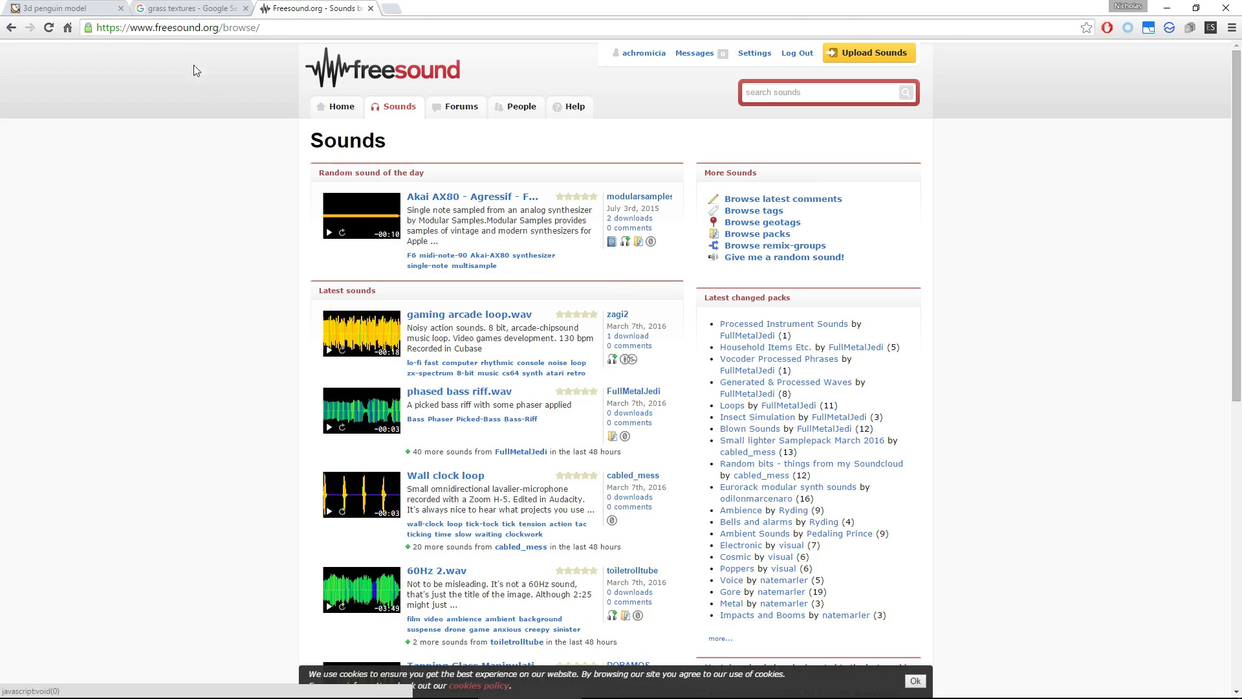
pyautogui.click(58, 7)
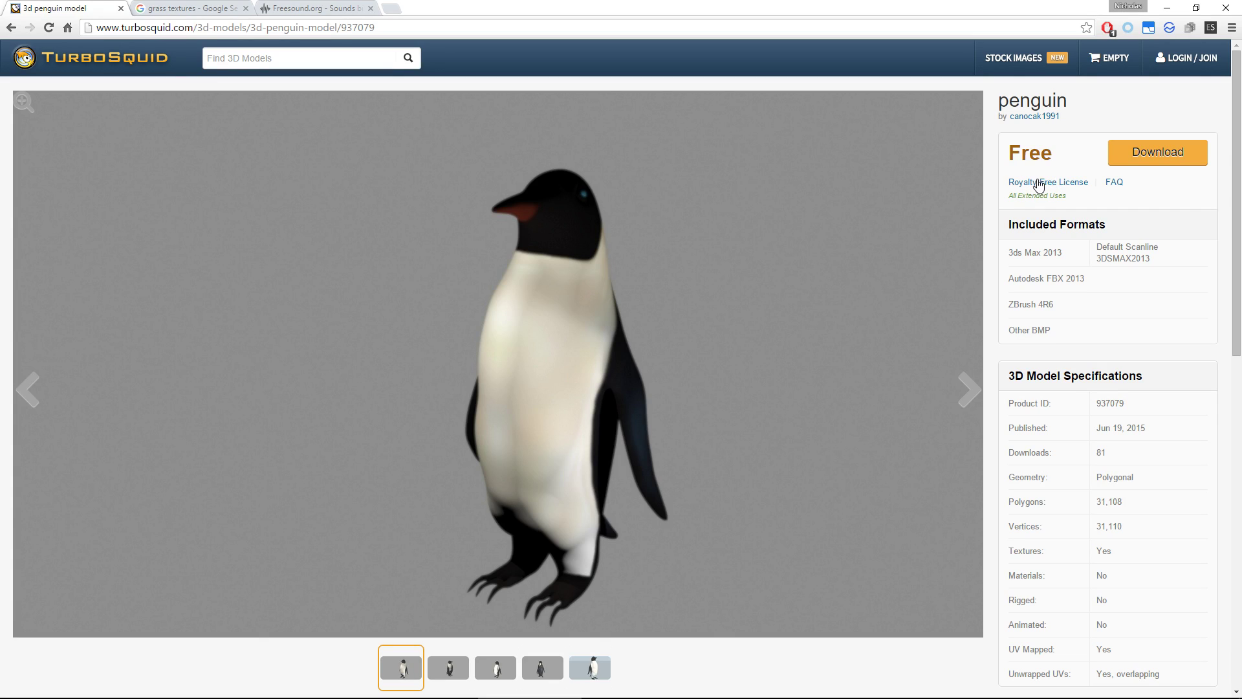
pyautogui.moveTo(1093, 186); pyautogui.dragTo(1007, 183)
pyautogui.click(1043, 139)
# Step: Review the Google Images results and the search query for grass textures
pyautogui.click(188, 7)
pyautogui.click(625, 388)
pyautogui.scroll(10, 623, 414)
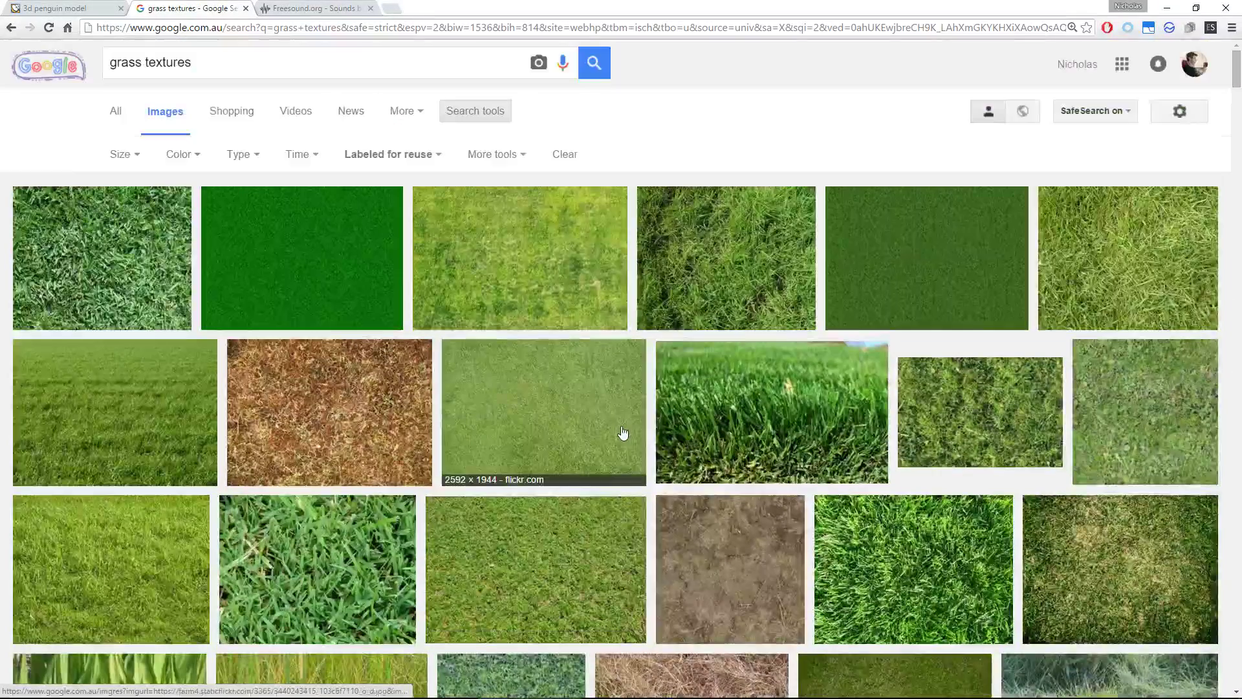
pyautogui.click(257, 61)
pyautogui.moveTo(257, 61); pyautogui.dragTo(58, 74)
pyautogui.click(276, 62)
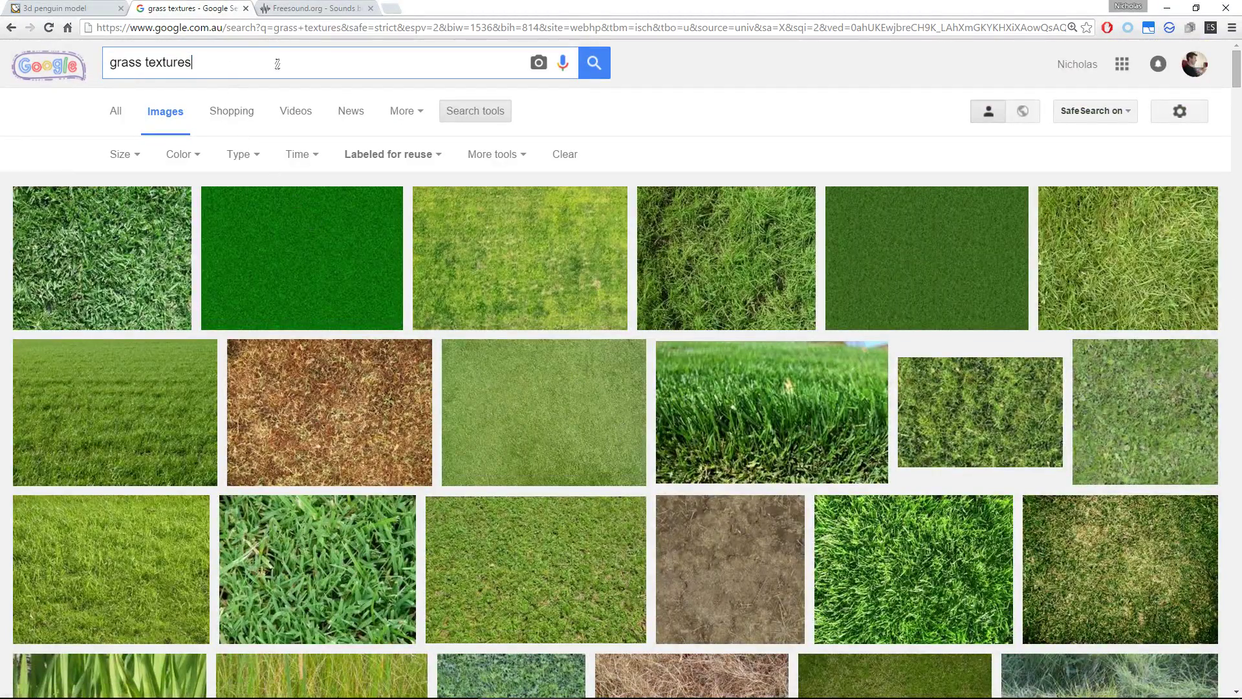
# Step: Change the usage rights of the grass textures image search to Not filtered by license
pyautogui.click(473, 113)
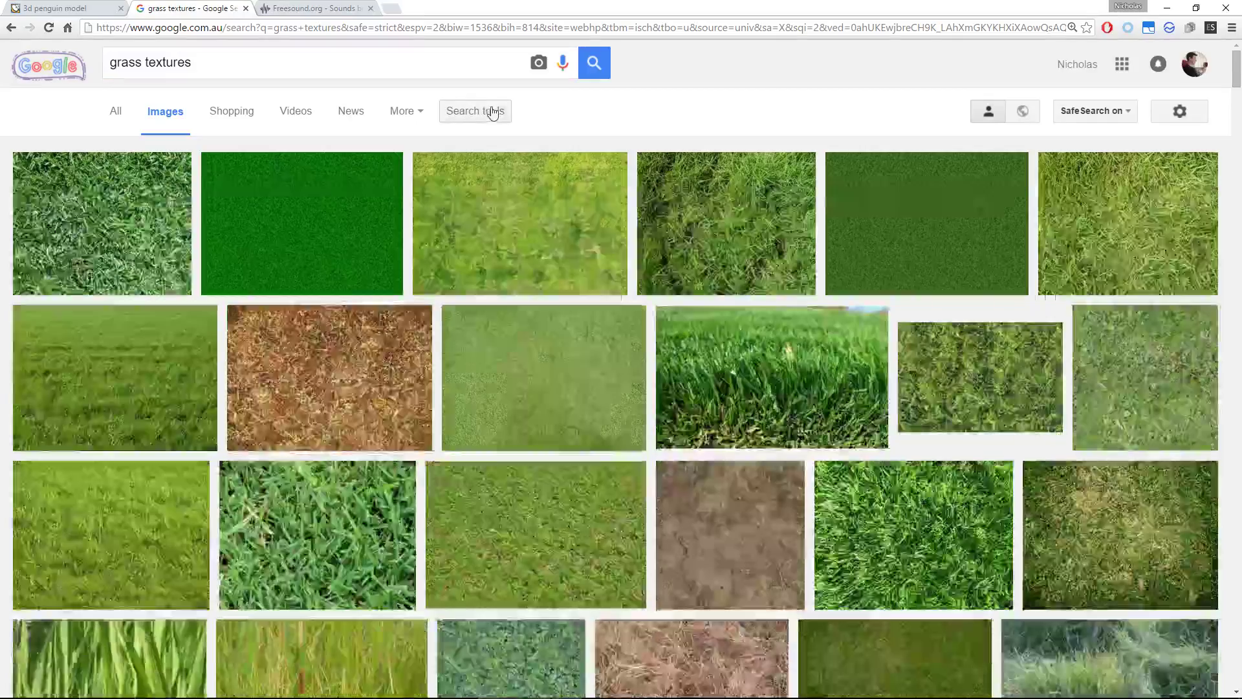
pyautogui.click(482, 113)
pyautogui.click(387, 155)
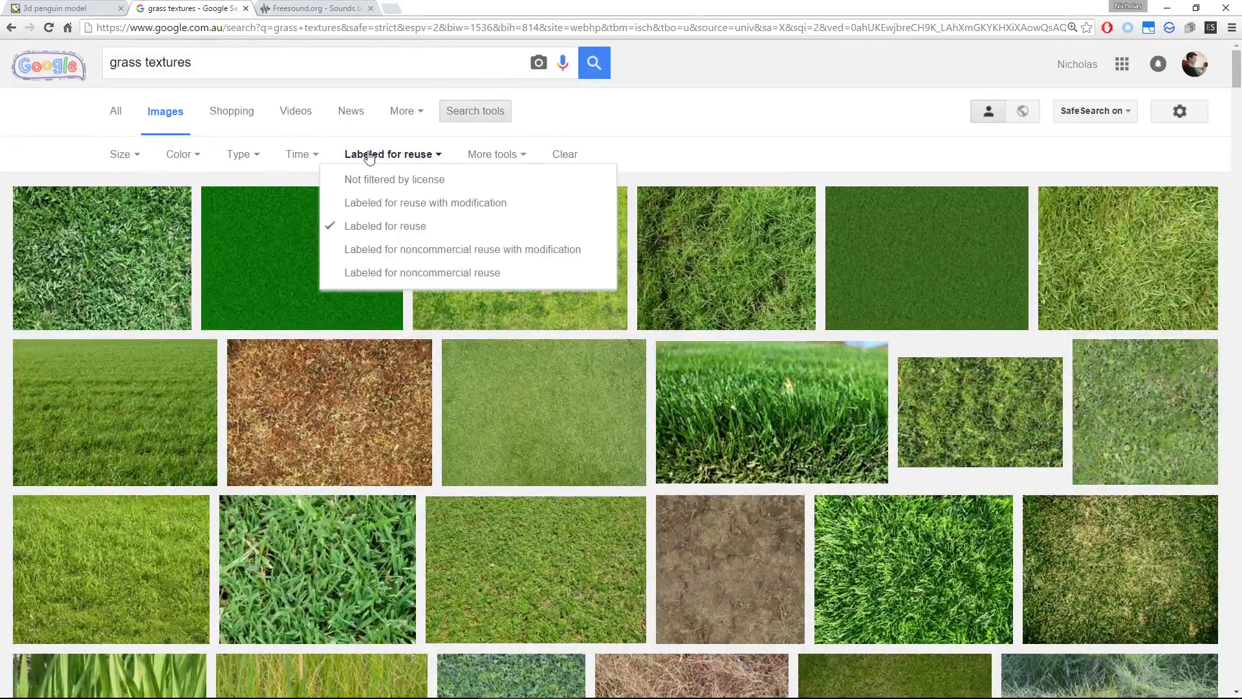
pyautogui.click(402, 183)
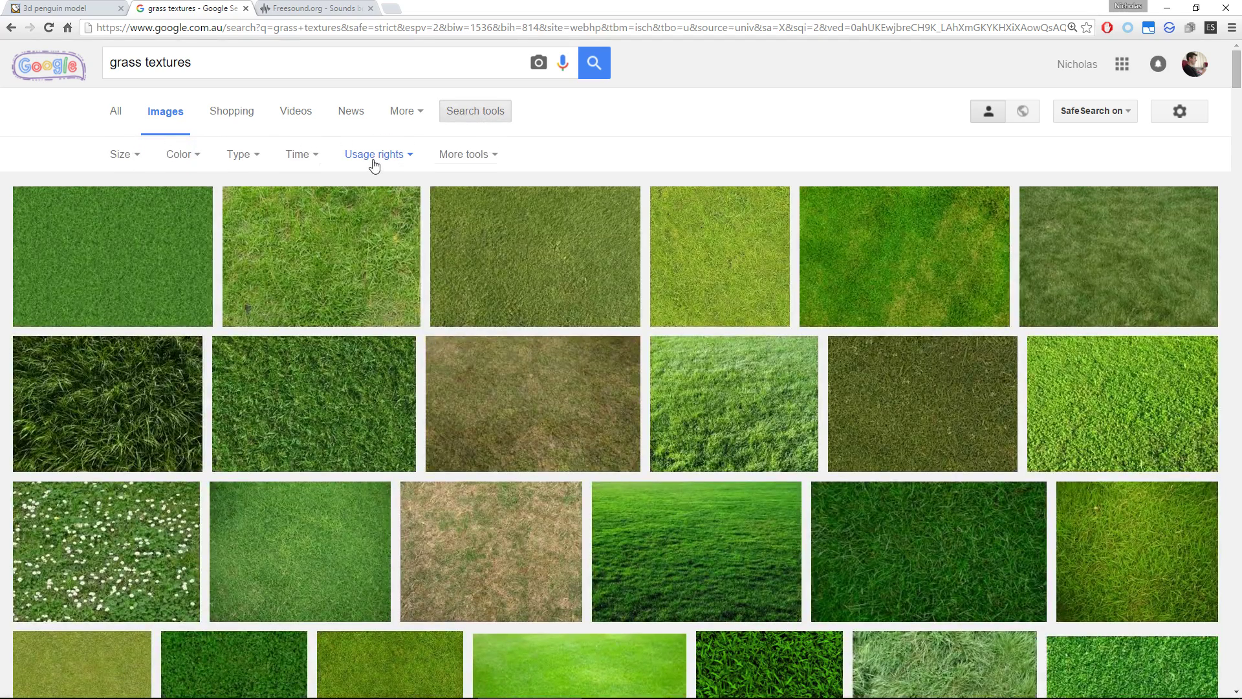
# Step: Restrict the grass textures images to those labeled for reuse and look through the results
pyautogui.click(374, 159)
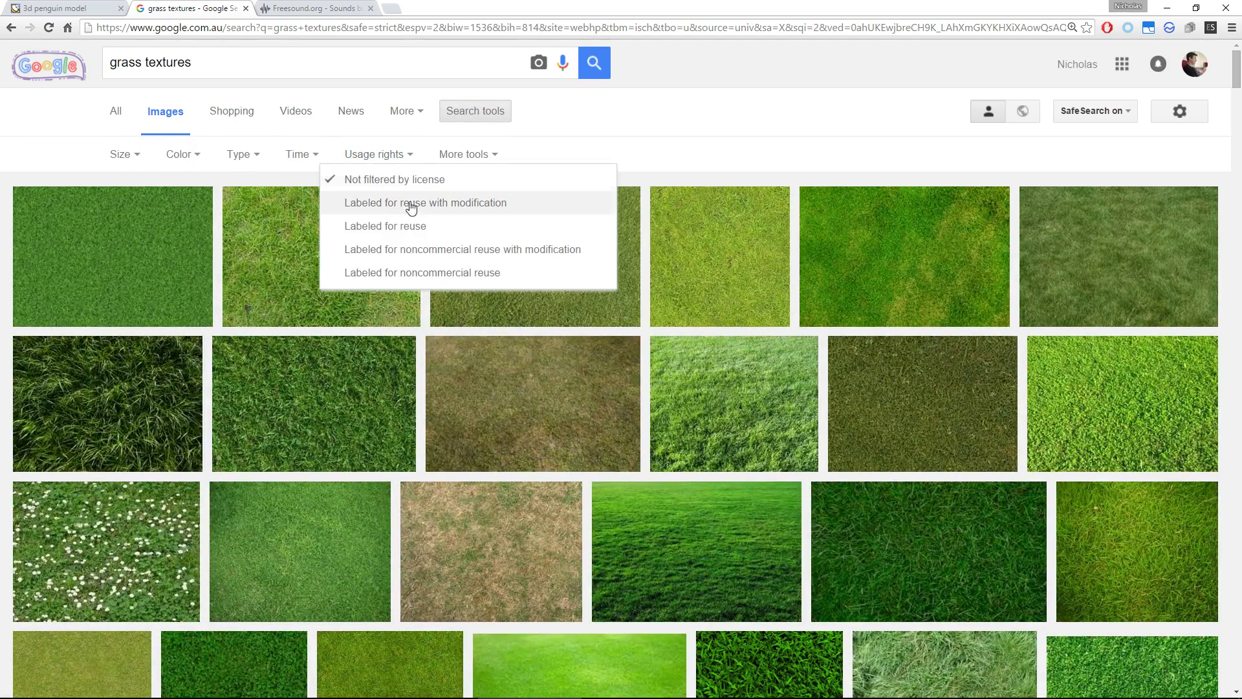
pyautogui.click(546, 226)
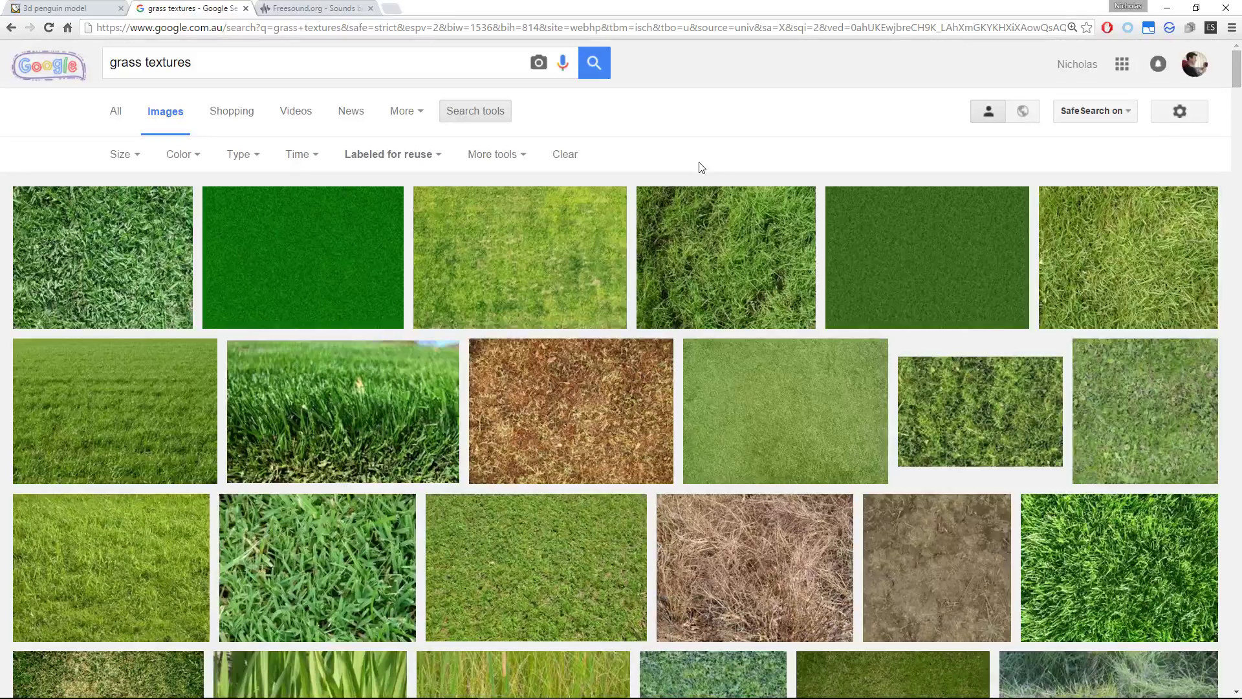
pyautogui.scroll(-20, 702, 167)
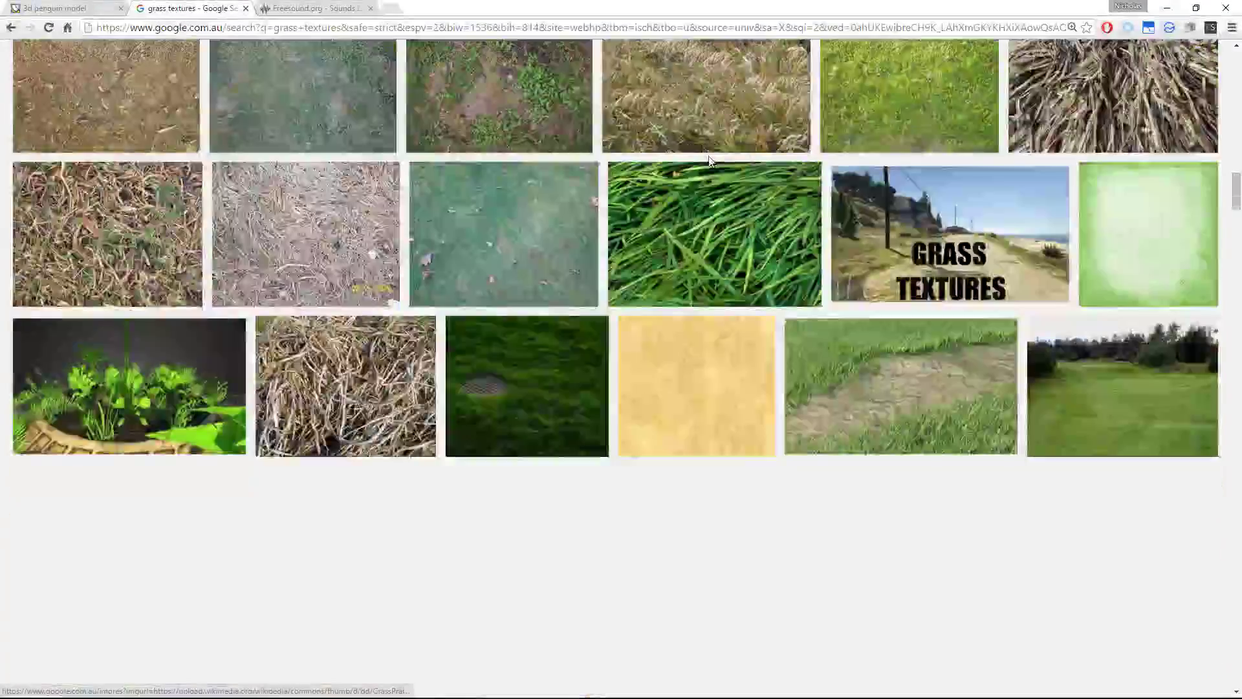
pyautogui.scroll(15, 705, 170)
pyautogui.scroll(10, 705, 170)
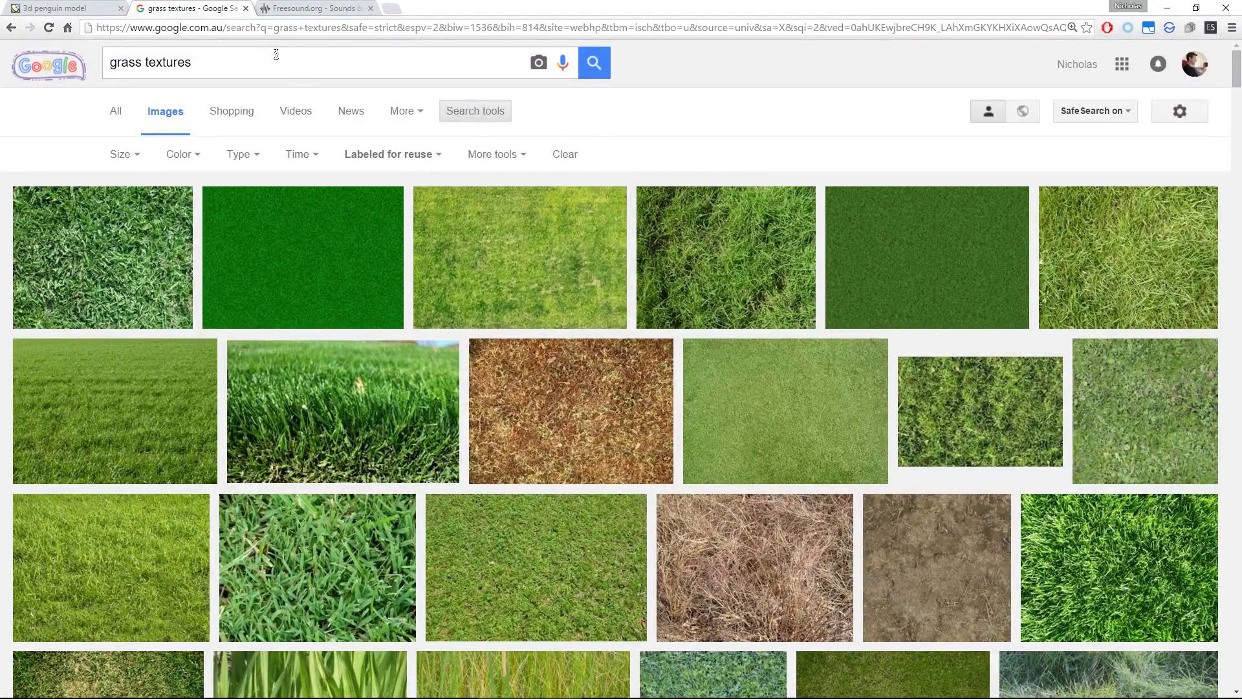
# Step: View the Freesound sounds page and switch back to Unity
pyautogui.click(317, 7)
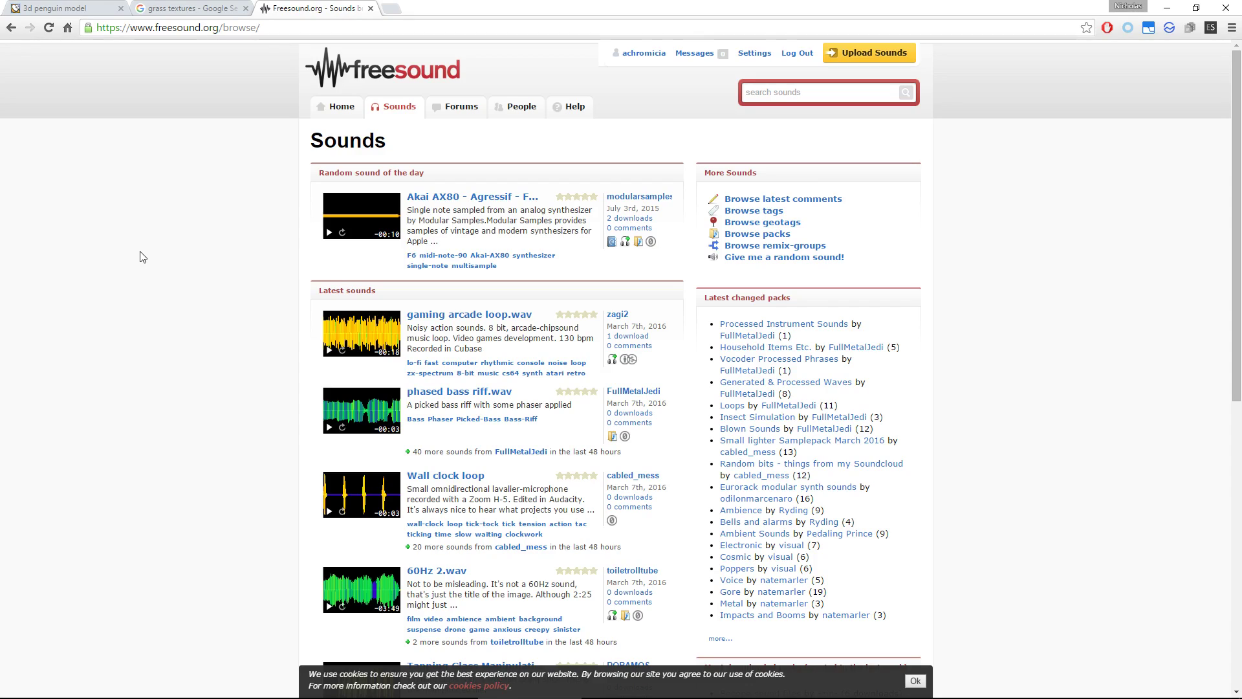
pyautogui.hotkey('alt', 'Tab')
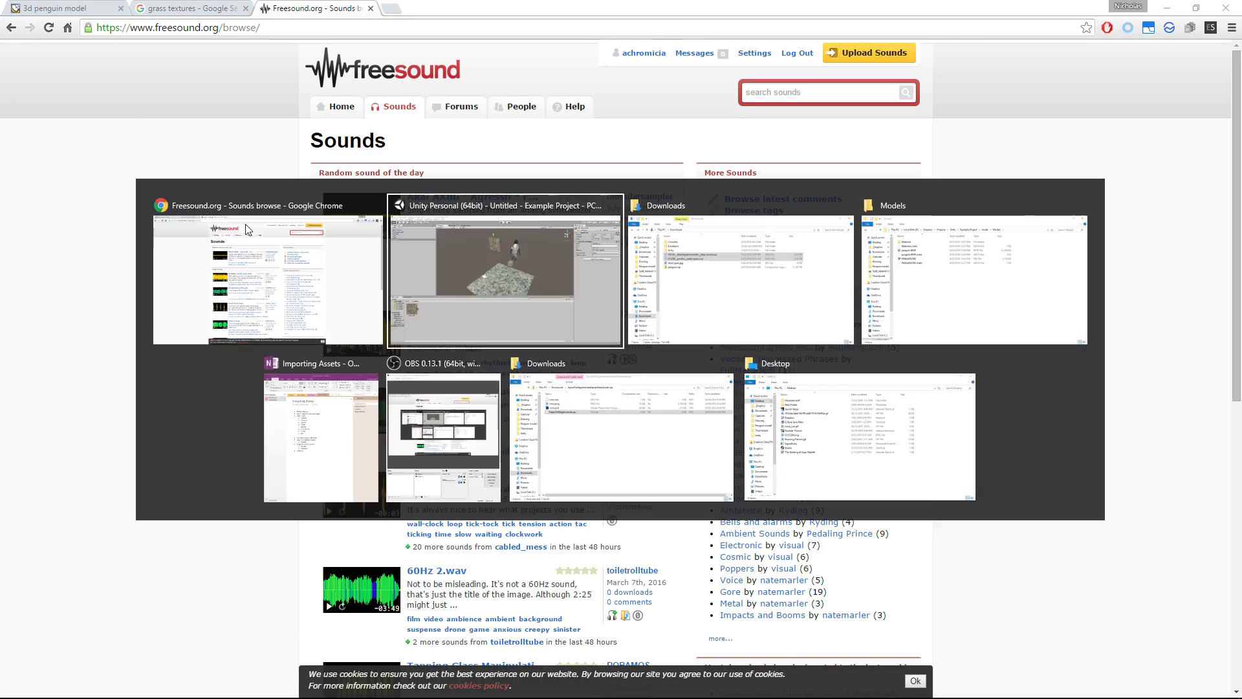